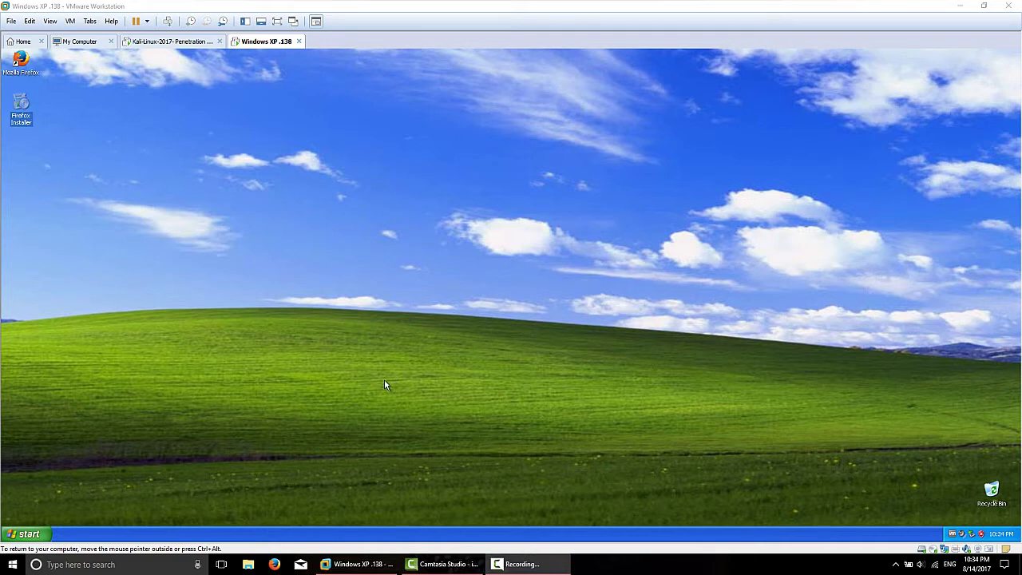
Step: Launch Internet Explorer from the Start menu, declining to make it the default browser
click(31, 534)
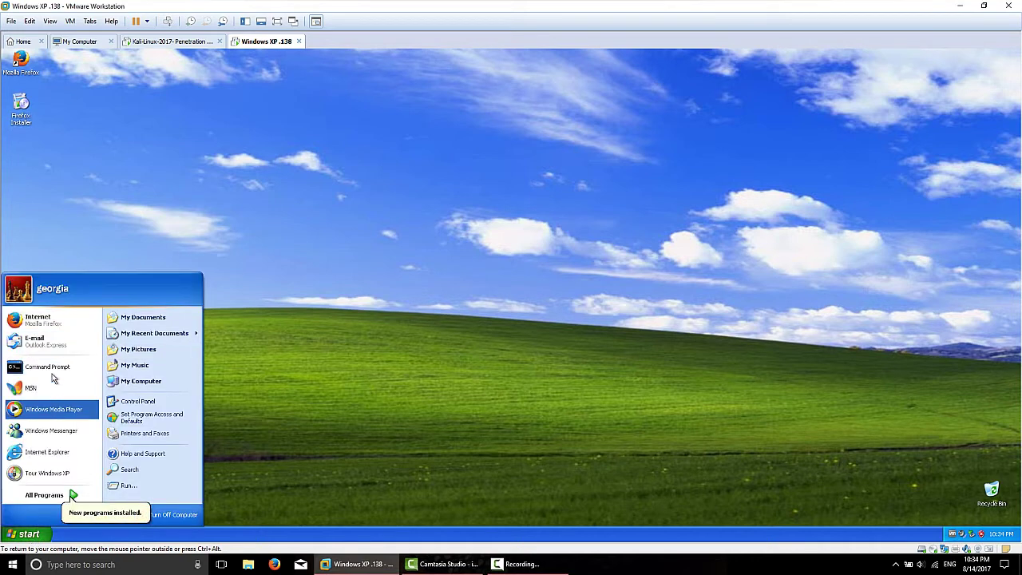
click(46, 451)
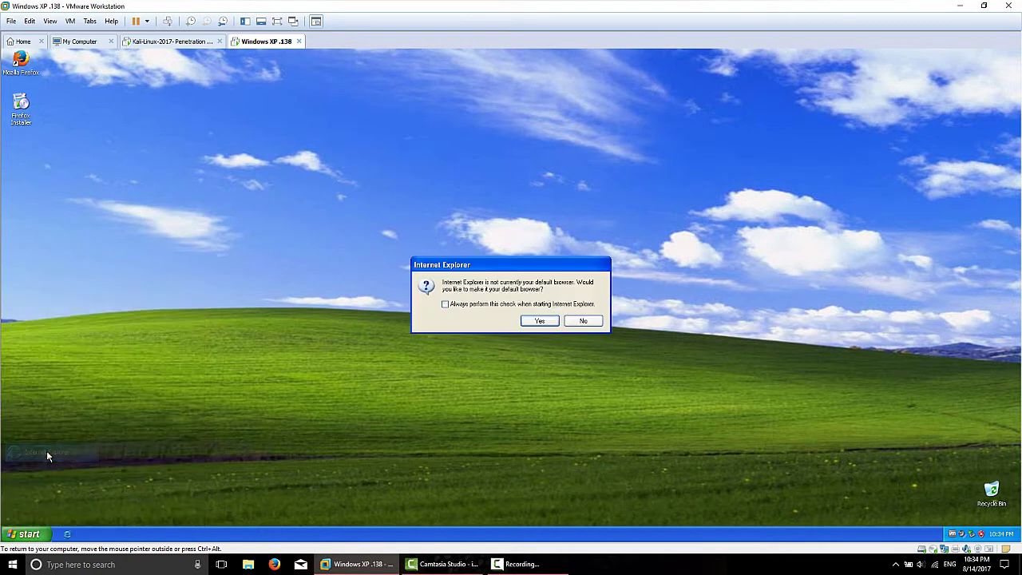
click(583, 321)
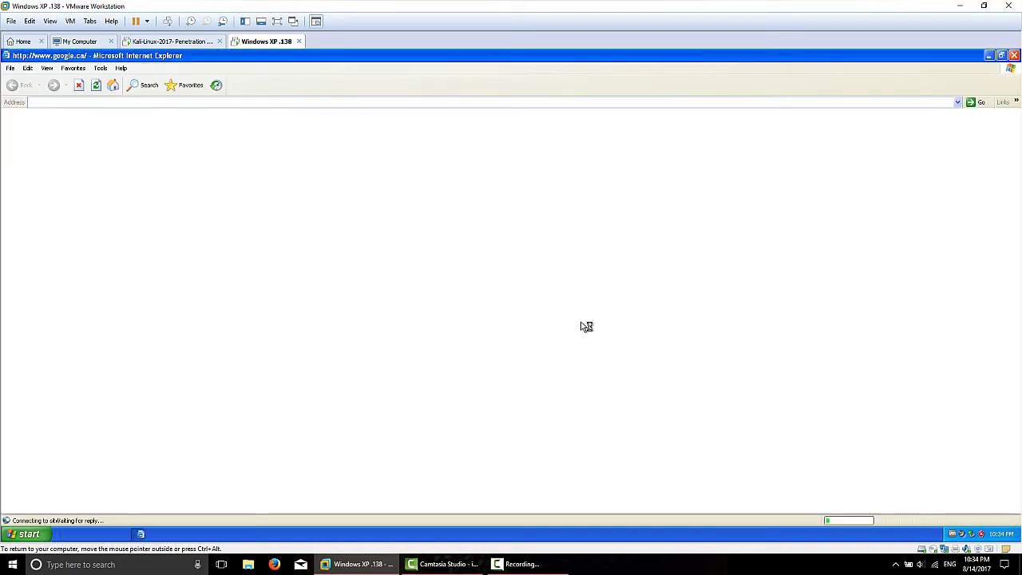
click(110, 103)
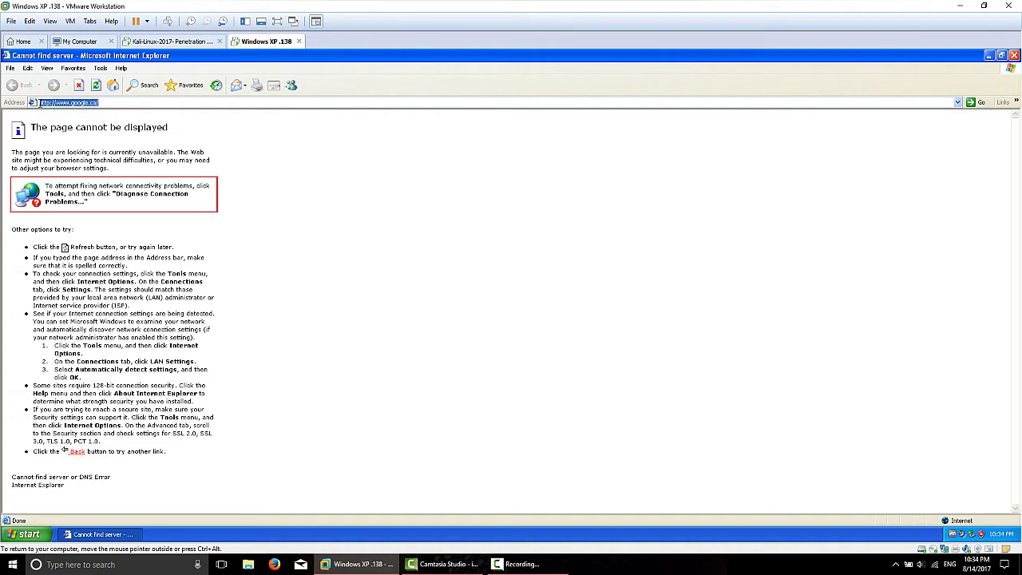
click(48, 102)
text(s)
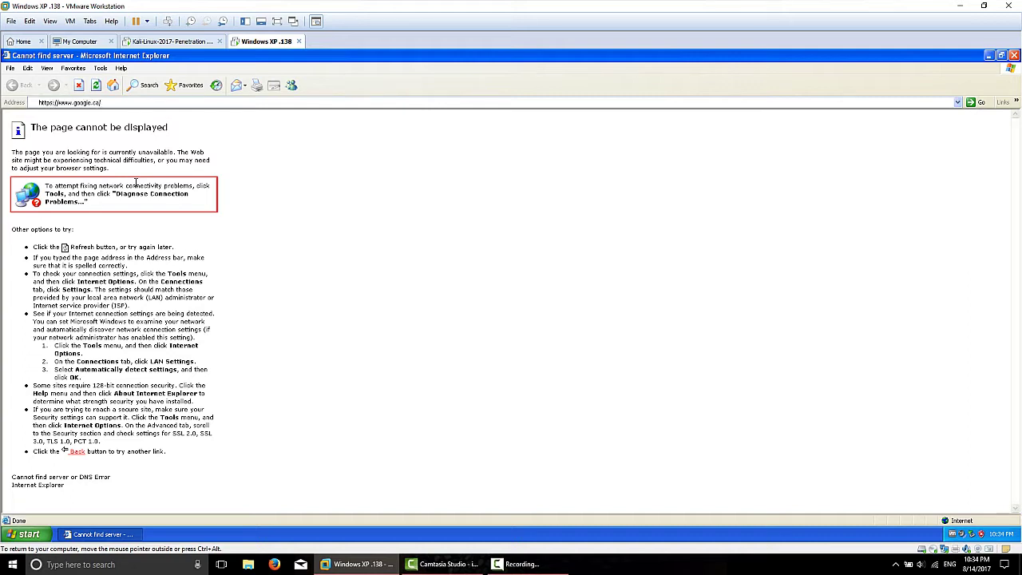
key(Return)
click(113, 106)
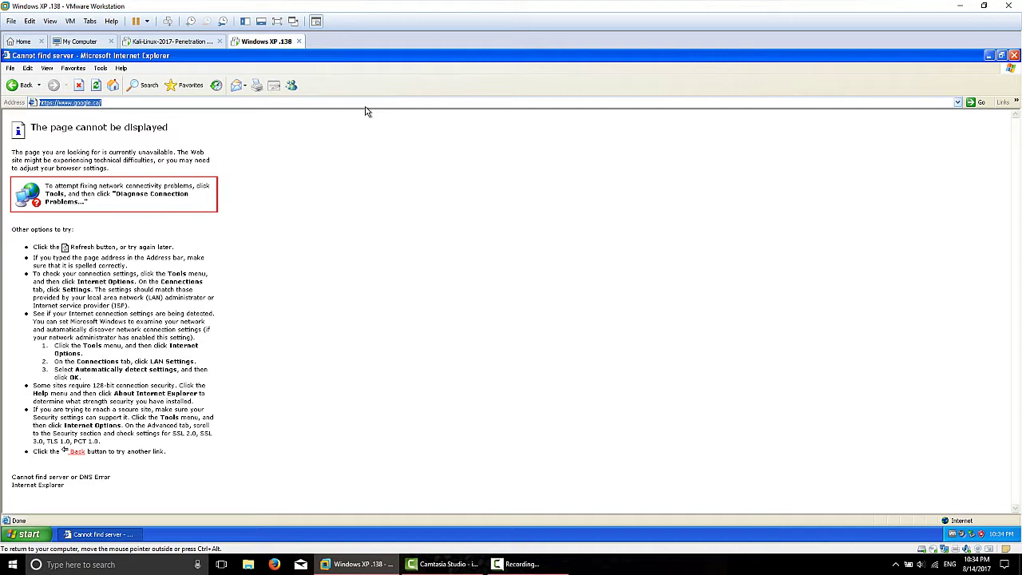
click(1013, 56)
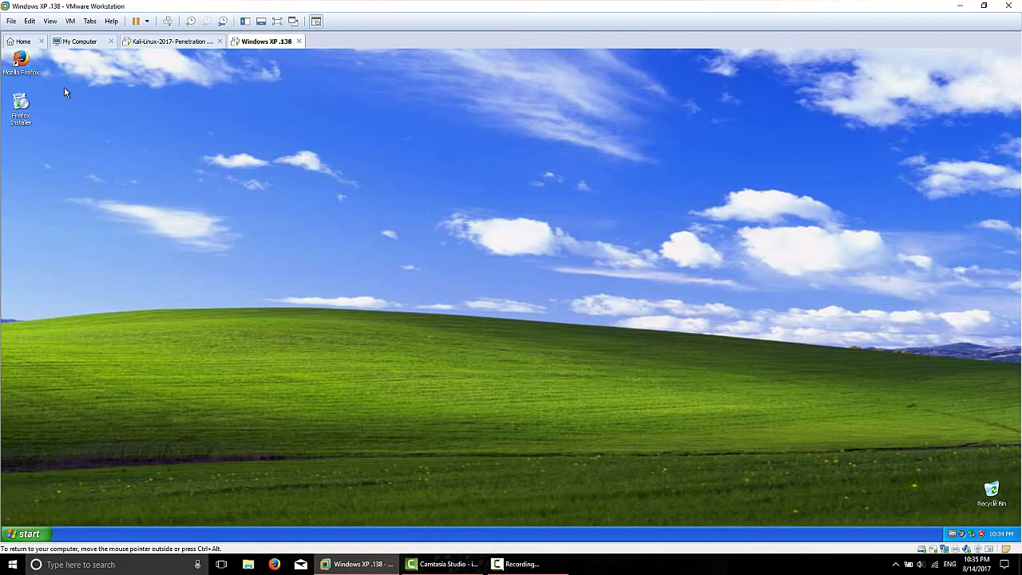
drag(21, 104, 143, 191)
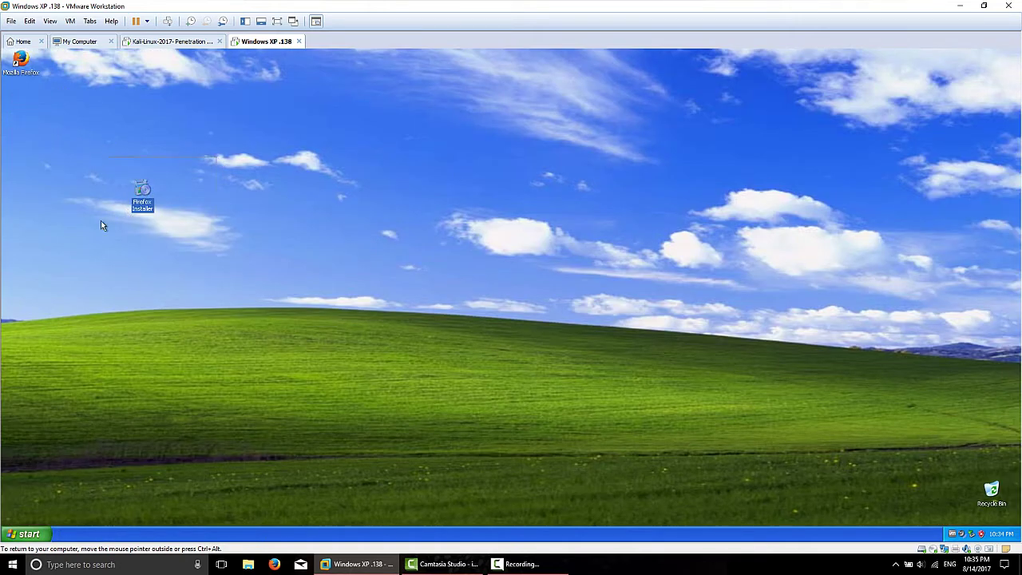
drag(101, 225, 102, 243)
drag(143, 191, 21, 105)
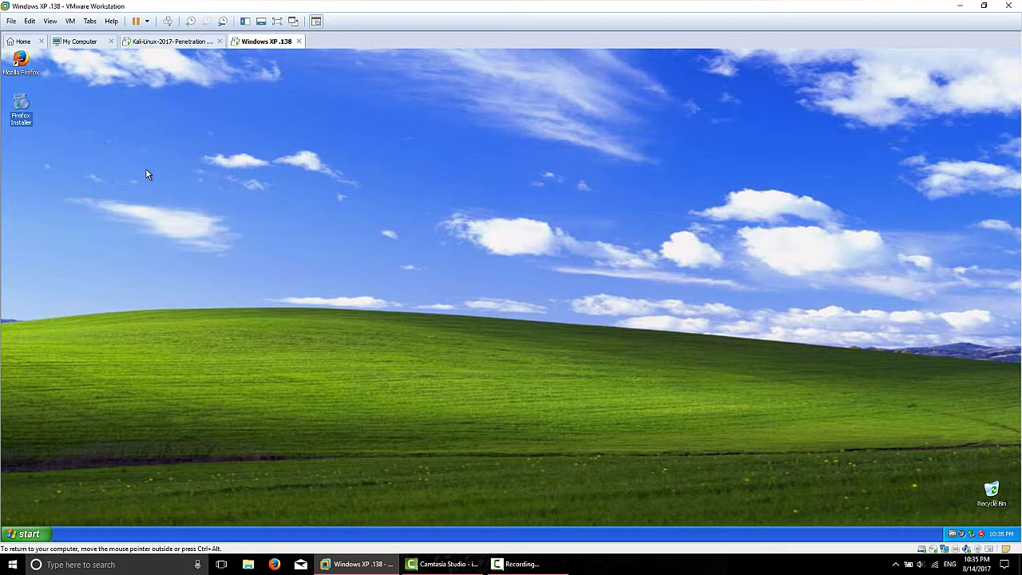
click(20, 62)
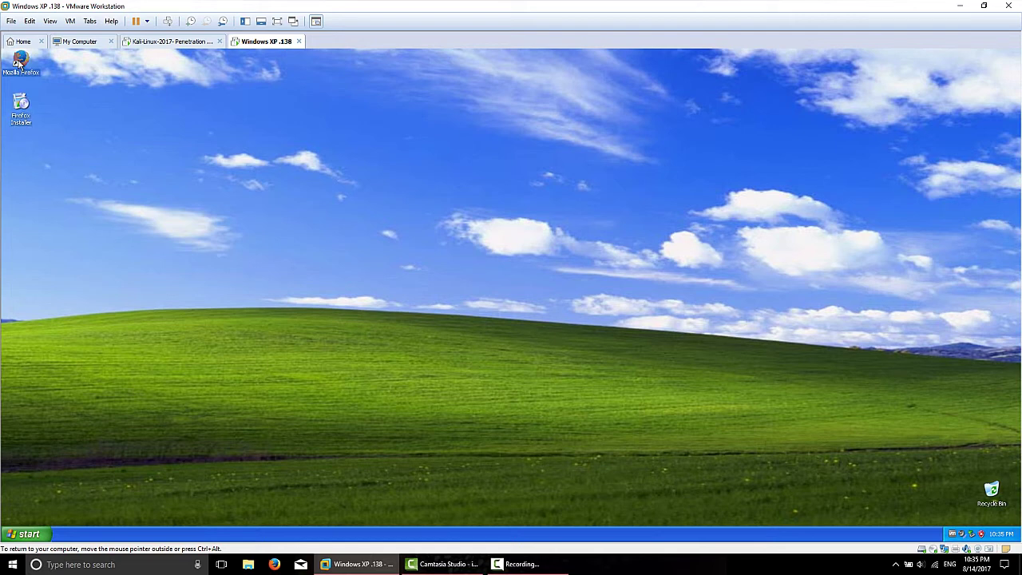
Step: Launch Mozilla Firefox from the desktop and load google.ca to confirm it works
double_click(19, 62)
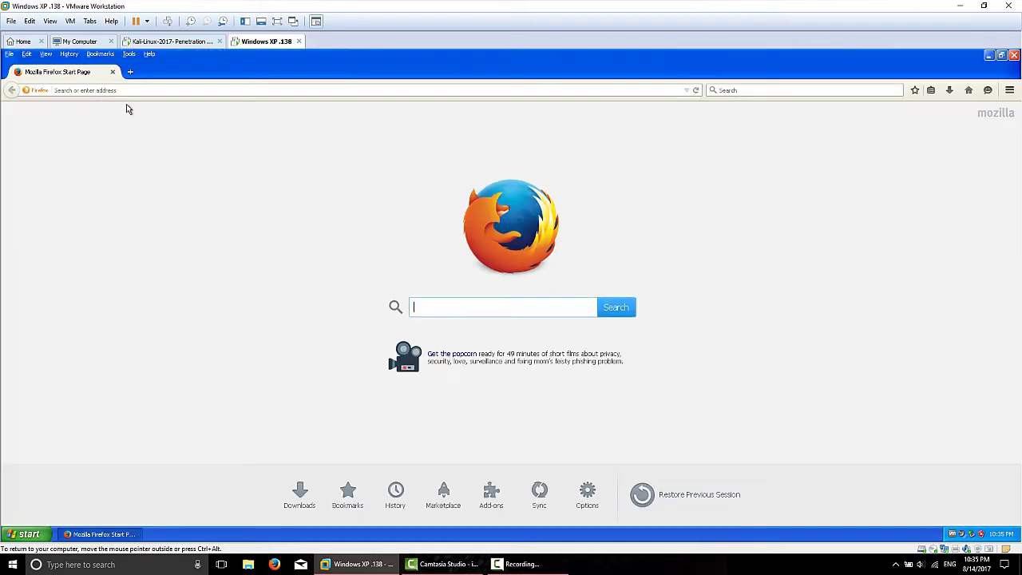
click(251, 90)
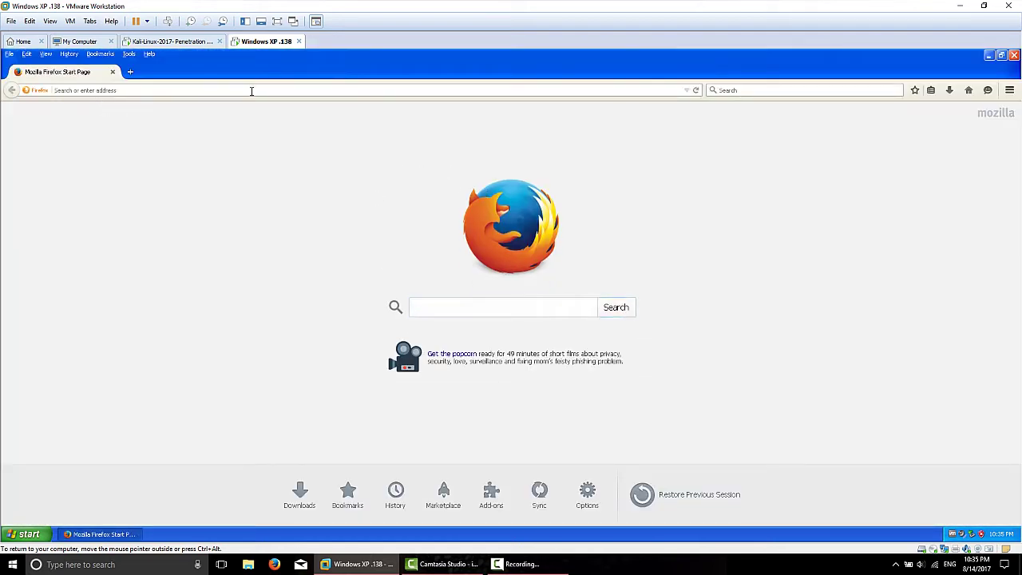
text(google.ca/)
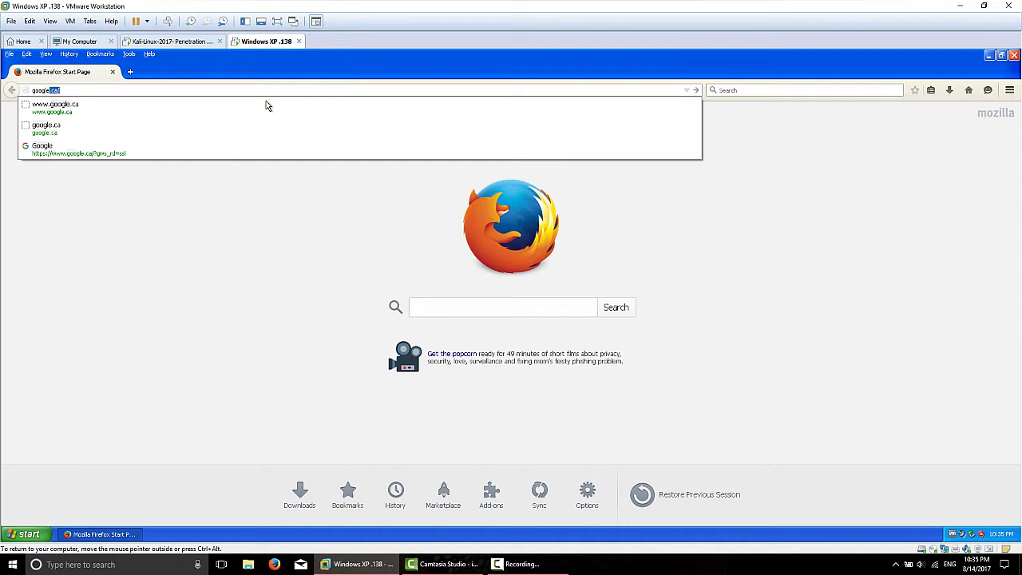
key(Return)
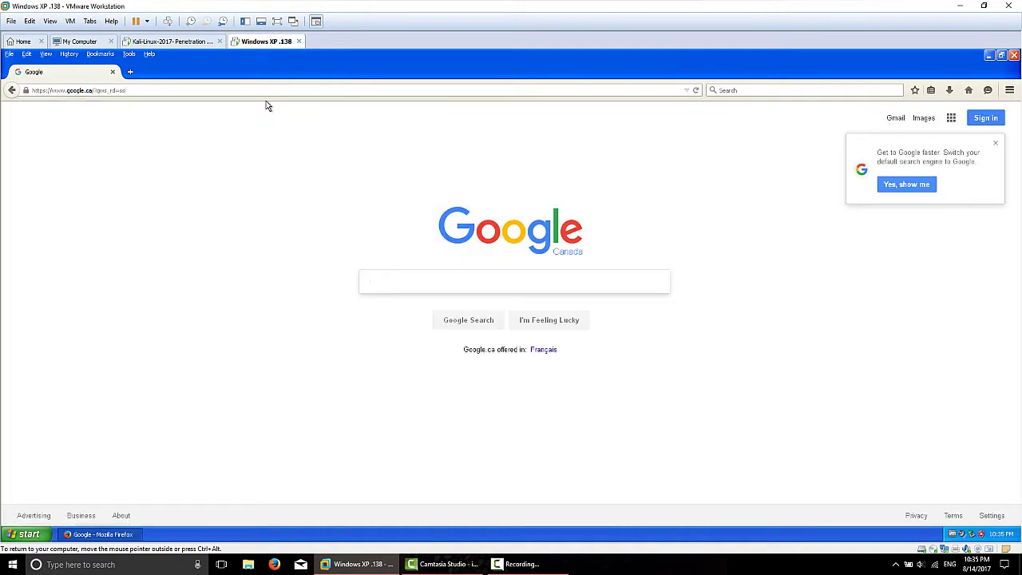
Step: Load facebook.com to reach the Facebook login page
click(271, 90)
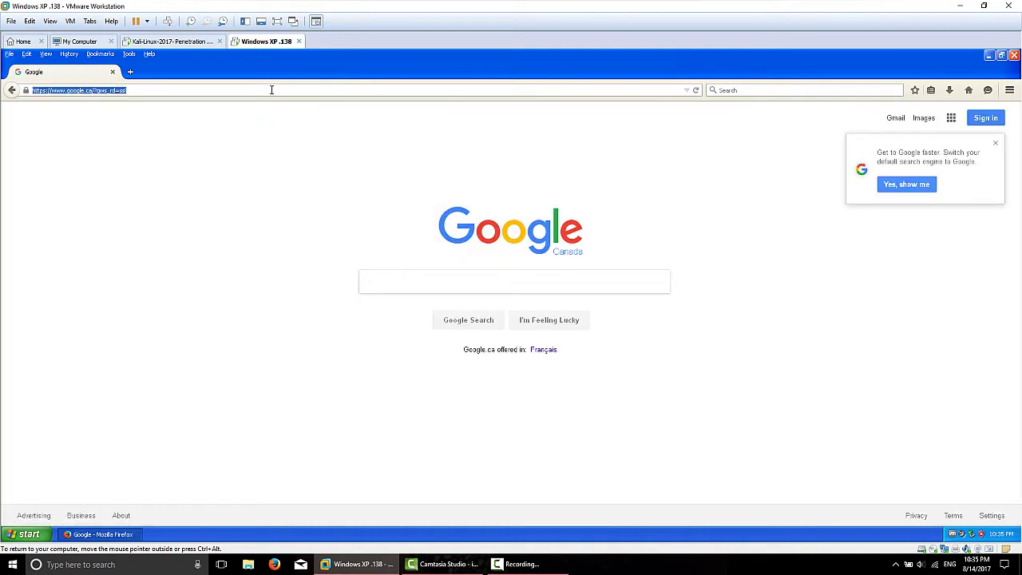
text(facebook.com)
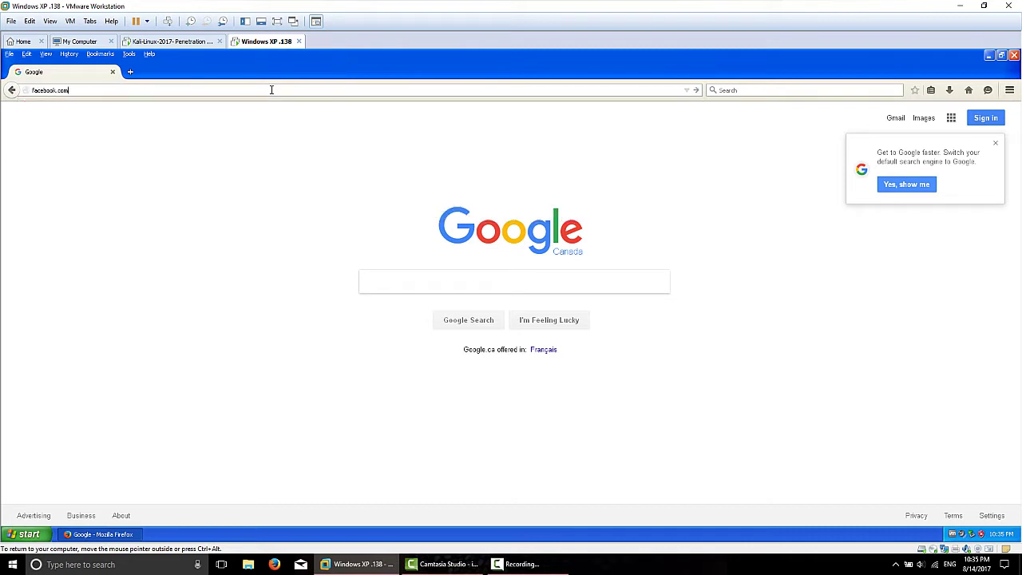
key(Return)
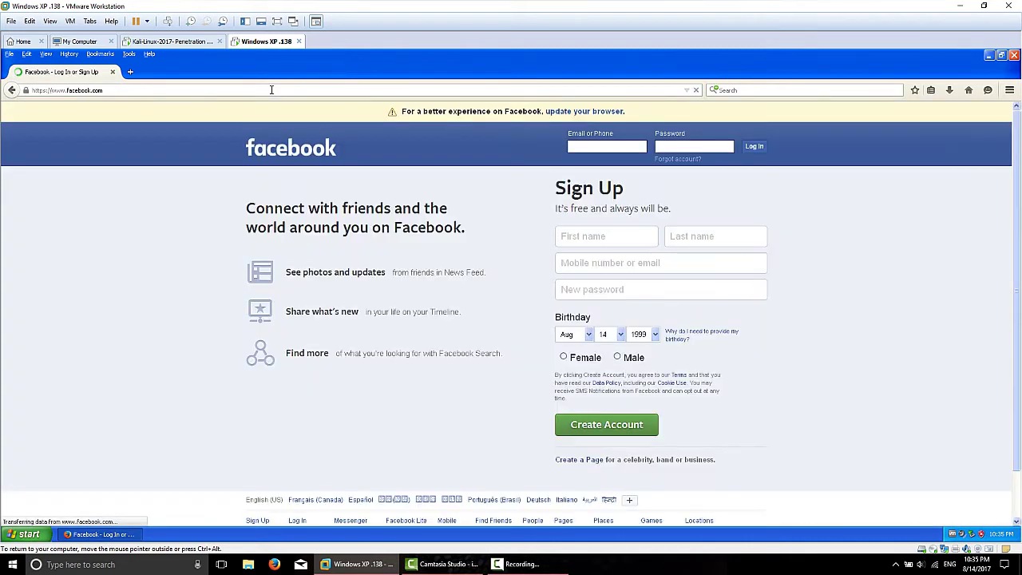
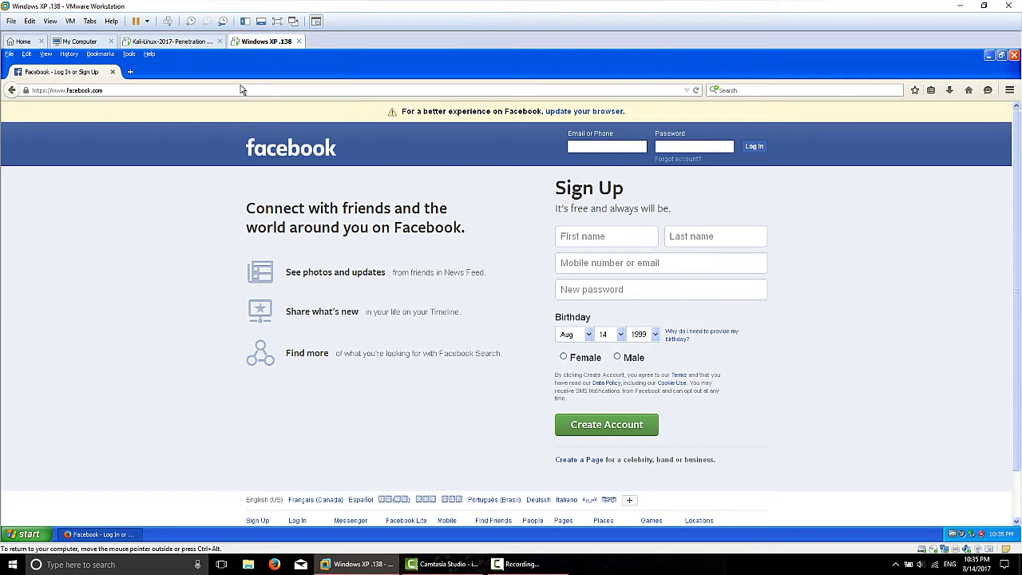
Step: Replace the Facebook address with exploit-db.com and load the Exploit Database home page
click(241, 90)
text(ex)
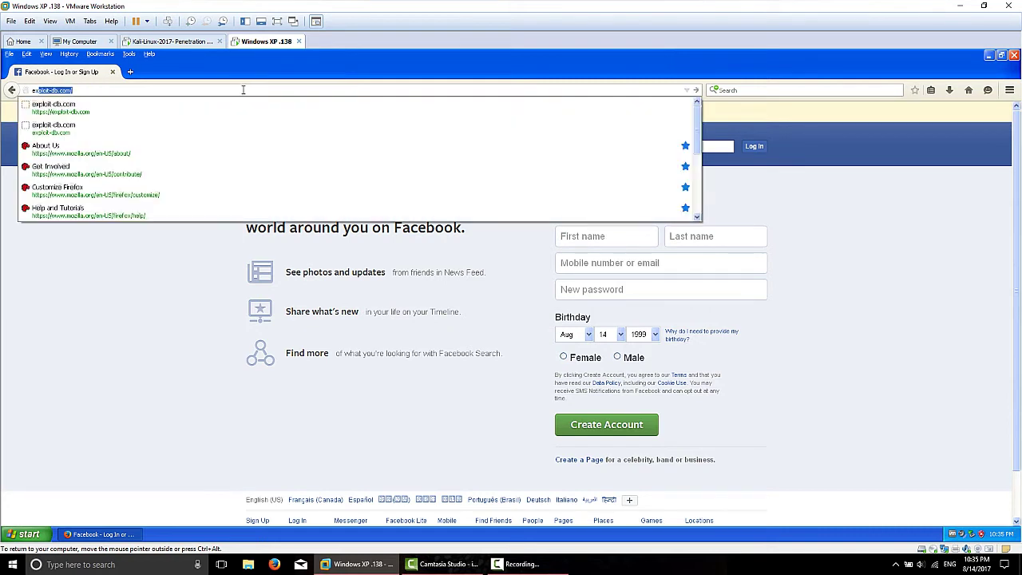
text(plo)
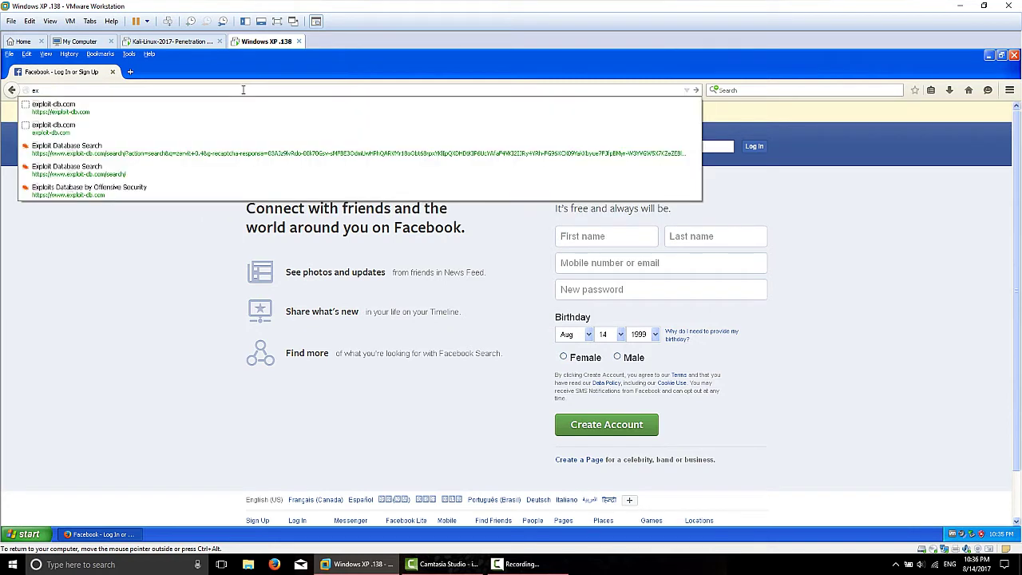
text(it-db.com)
key(Return)
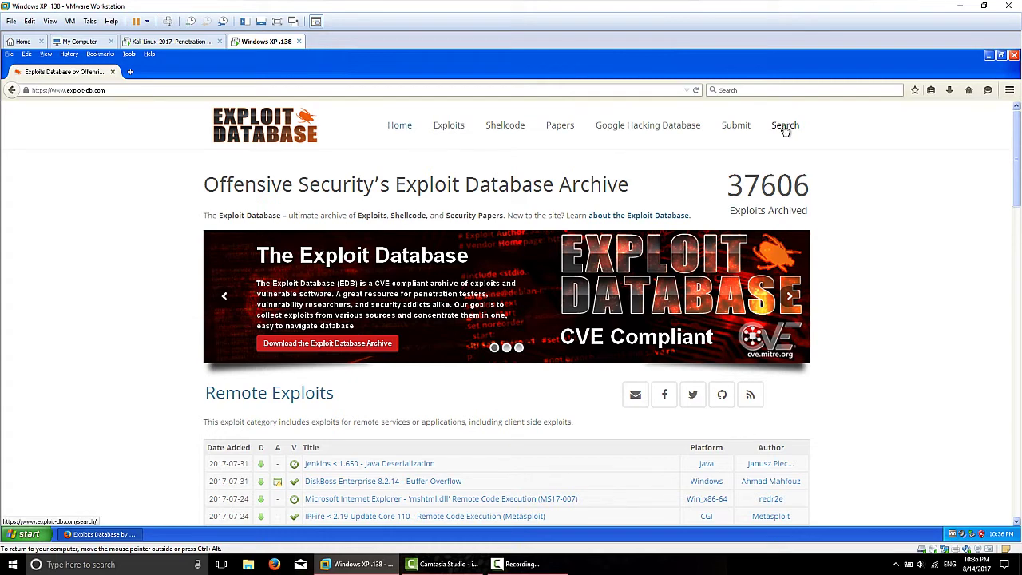
Step: Go to the Exploit Database Search page and tick the 'I'm not a robot' checkbox
click(785, 128)
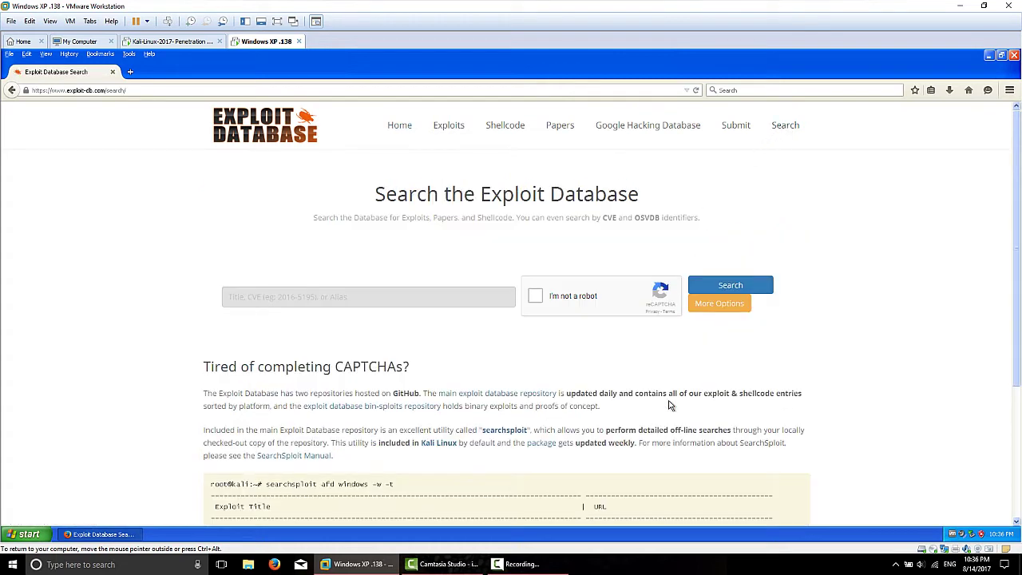
click(535, 297)
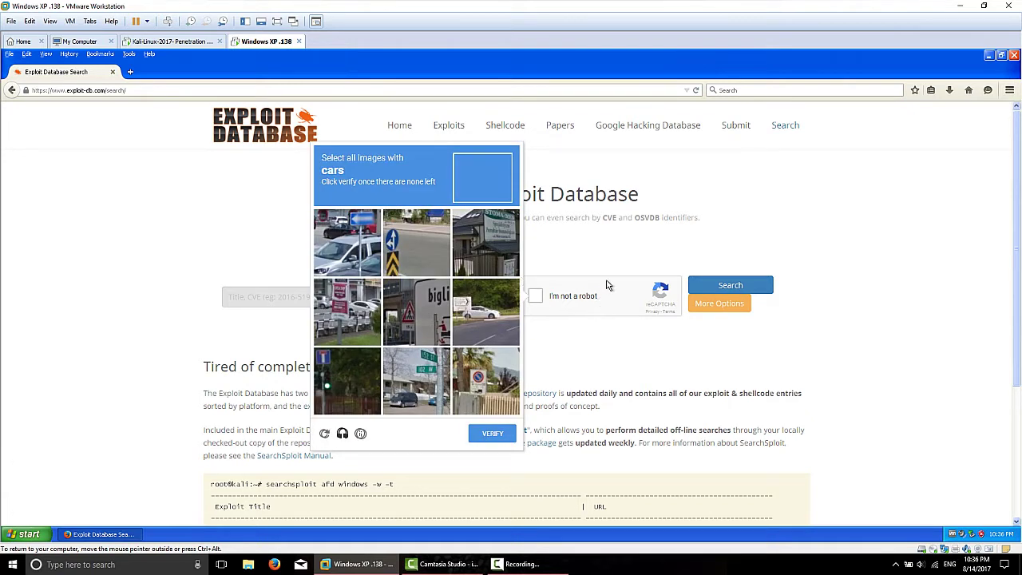
Step: Select all six car tiles and verify, then type 'ze' into the exploit search box
click(352, 243)
click(361, 321)
click(435, 371)
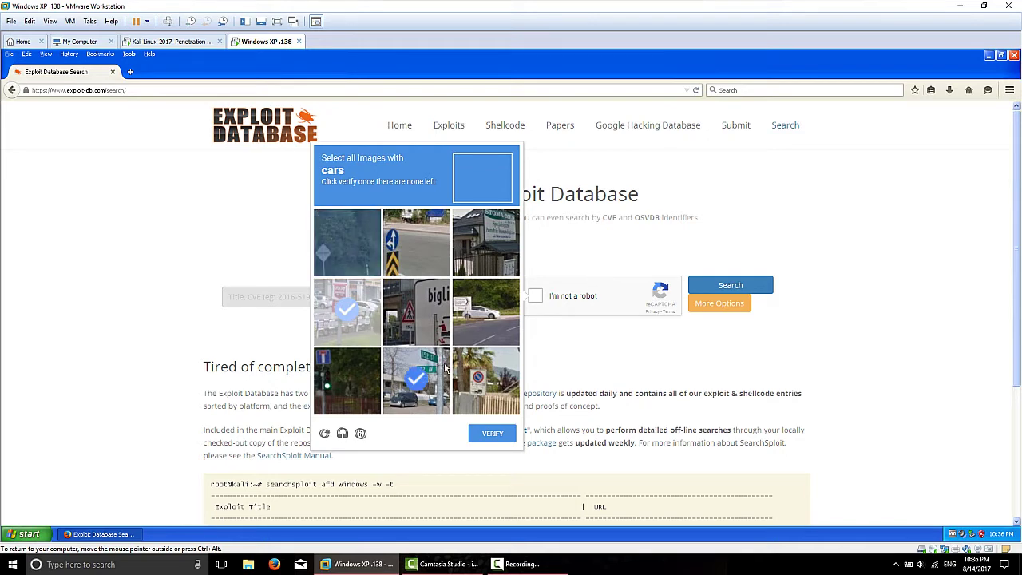
click(511, 323)
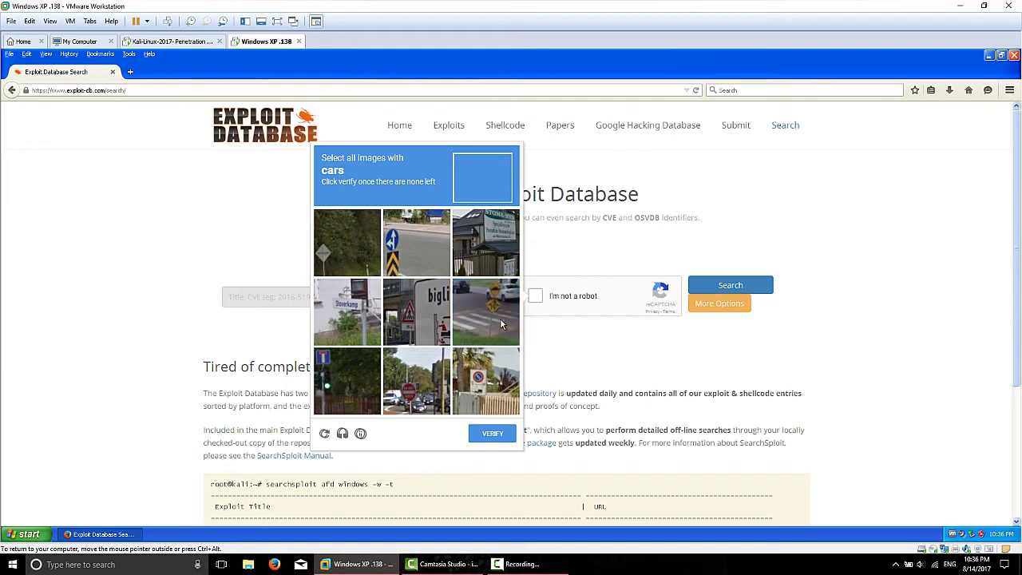
click(480, 323)
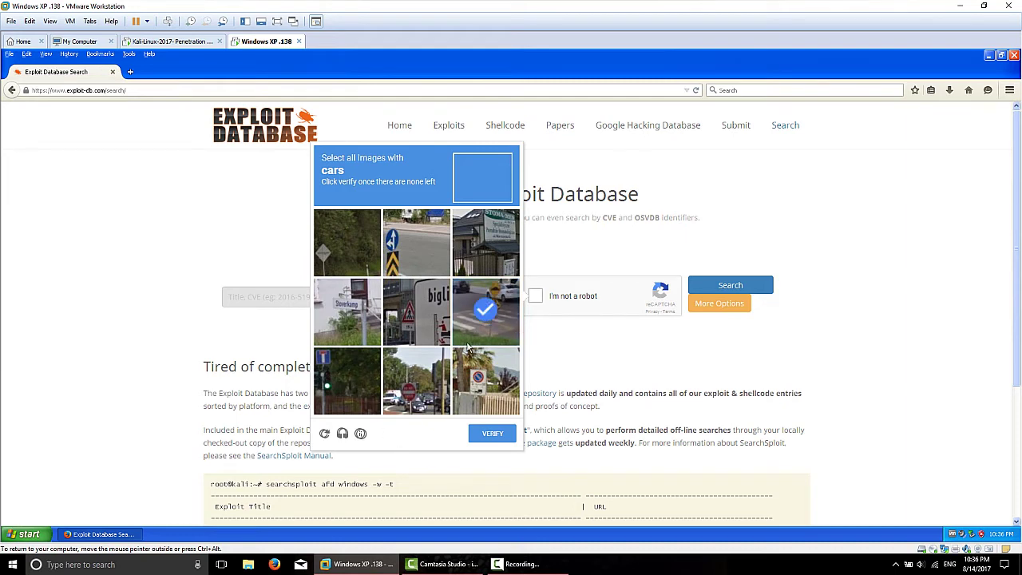
click(415, 380)
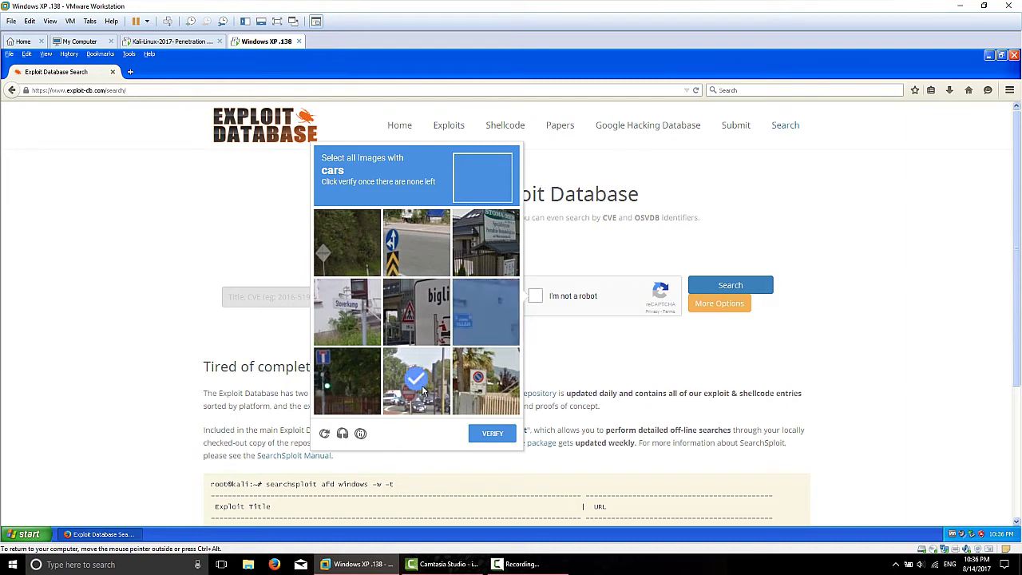
click(503, 435)
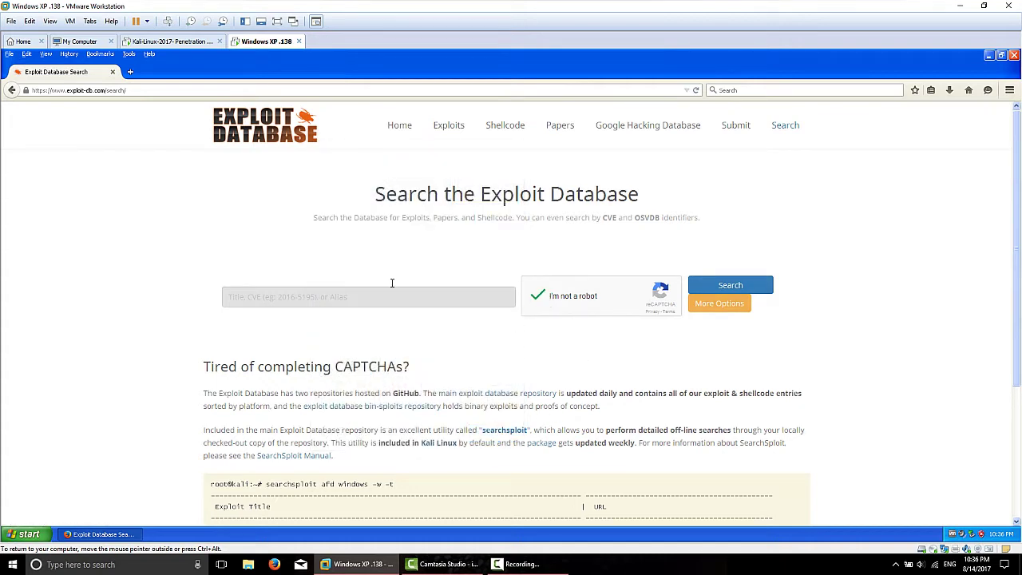
click(297, 295)
text(zervit 0.4)
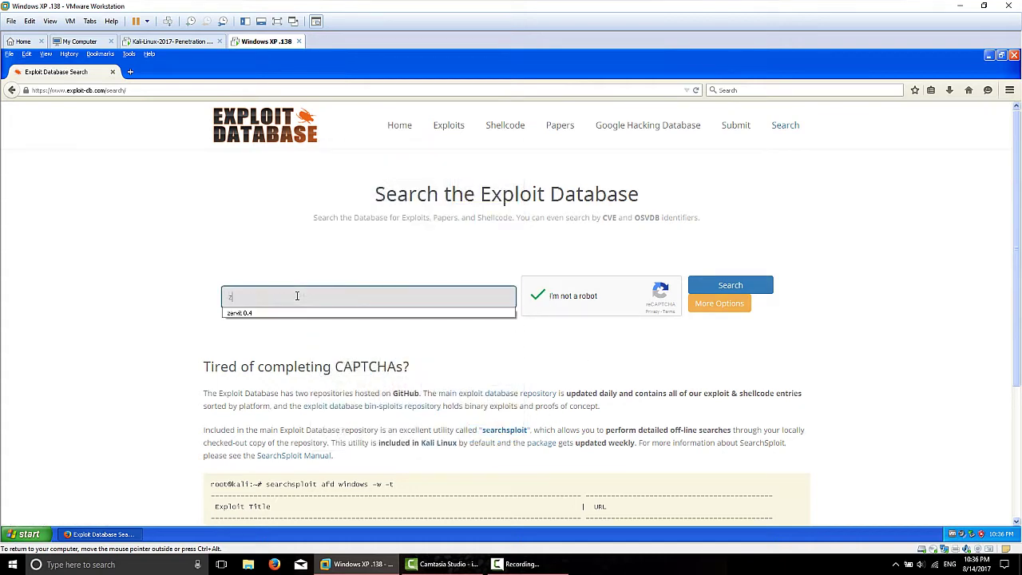
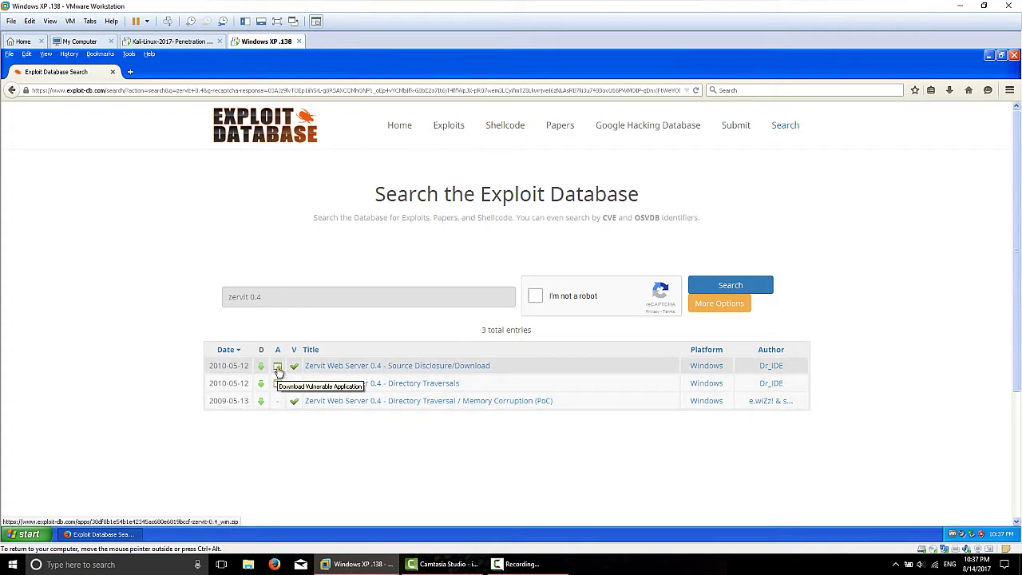
Step: Download the Zervit 0.4 vulnerable application zip from the first search result, saving it to disk
click(278, 367)
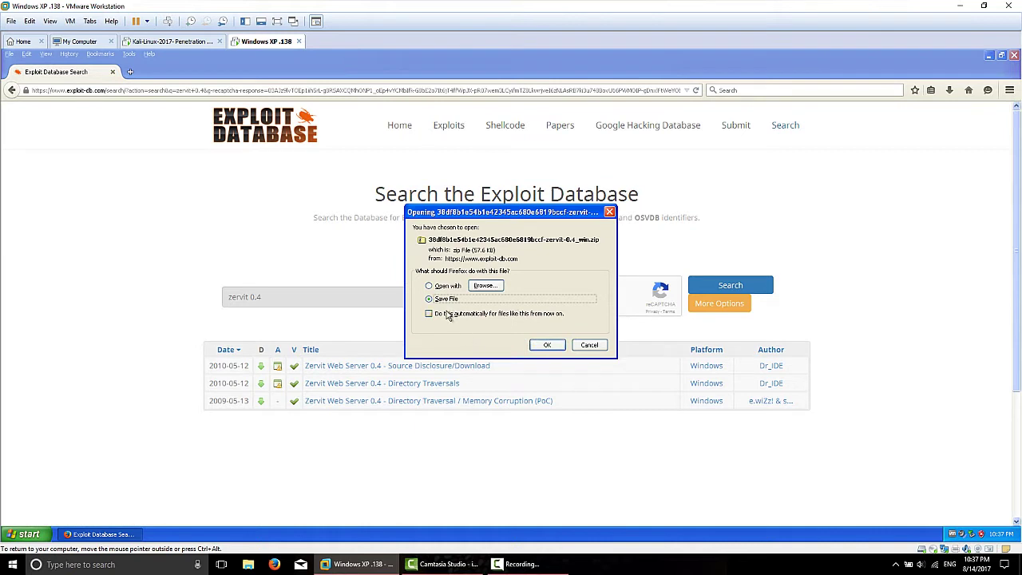
click(557, 349)
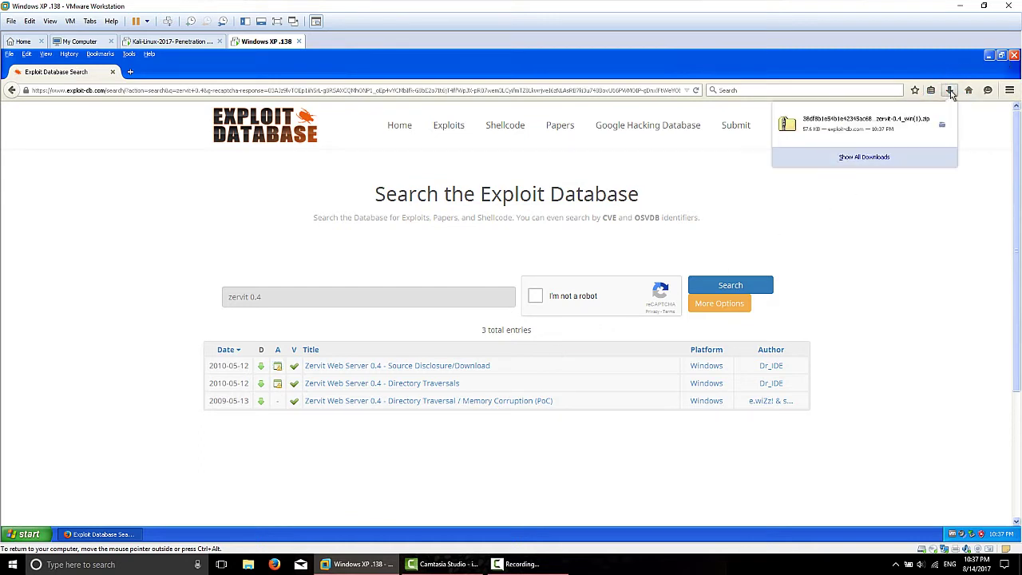
click(1009, 90)
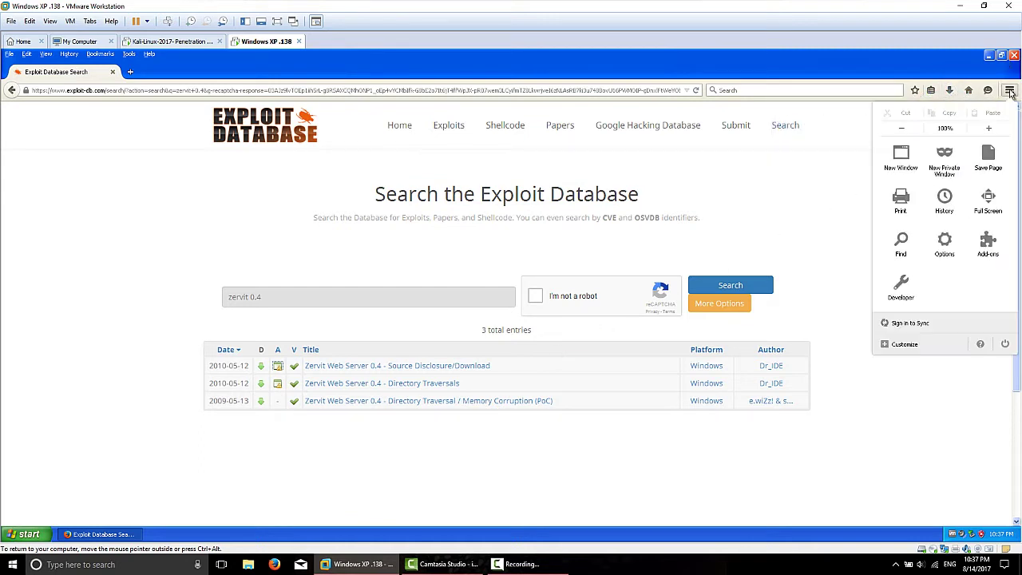
Step: Switch Firefox downloads to 'Always ask me where to save files' and apply
click(944, 241)
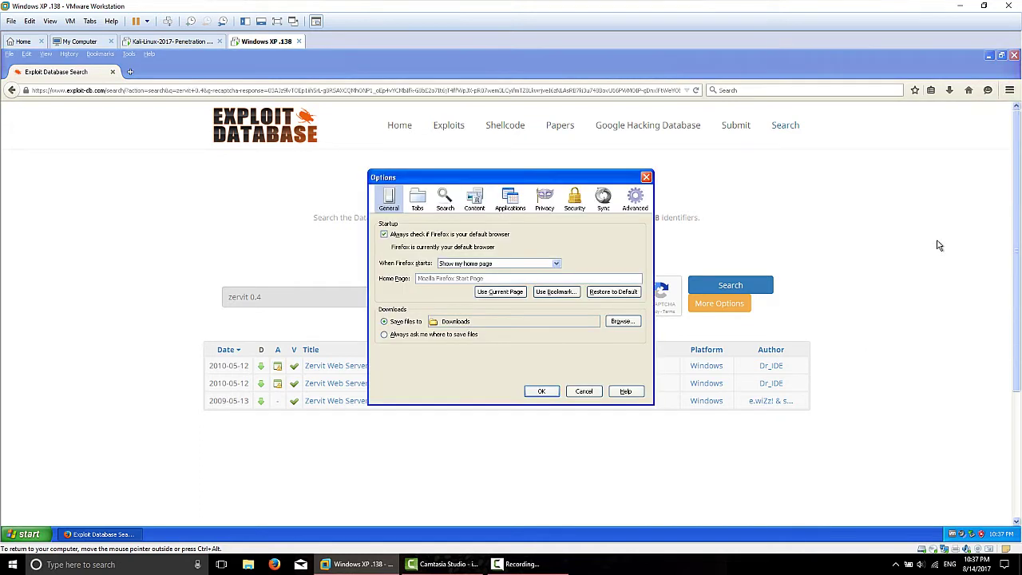
click(383, 334)
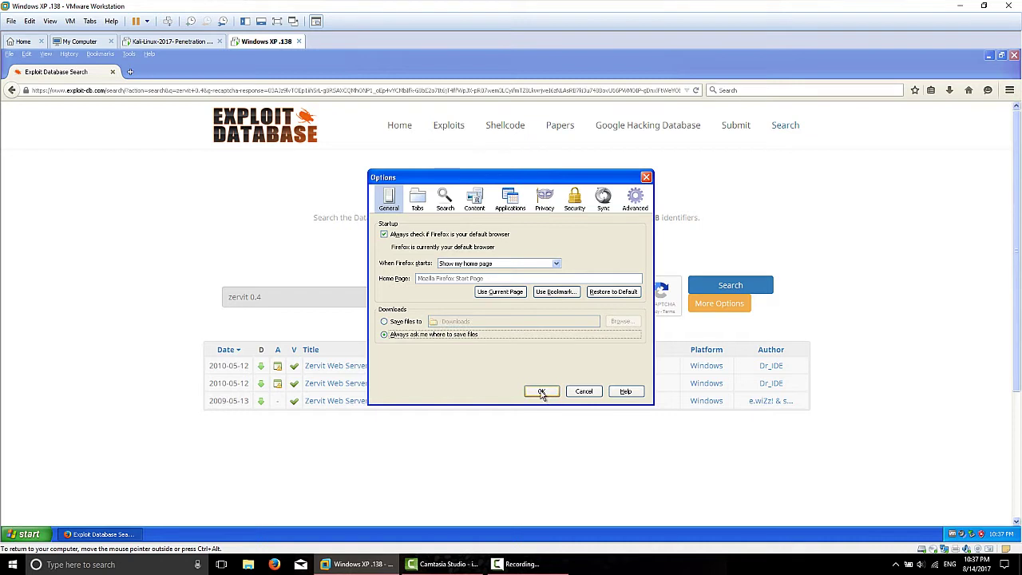
click(541, 391)
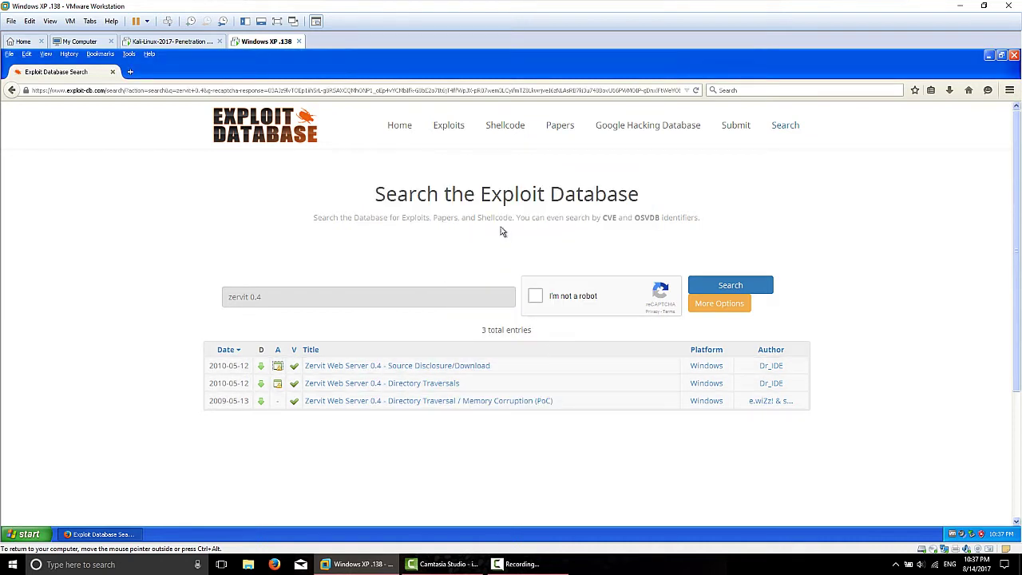
Step: Close Firefox and browse to the Downloads folder under My Documents
click(1013, 56)
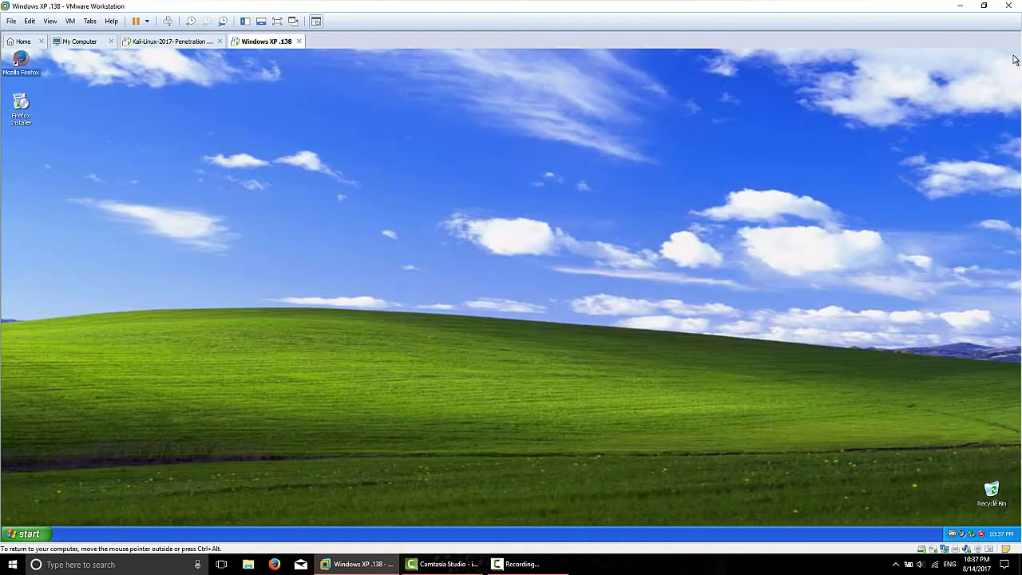
click(26, 533)
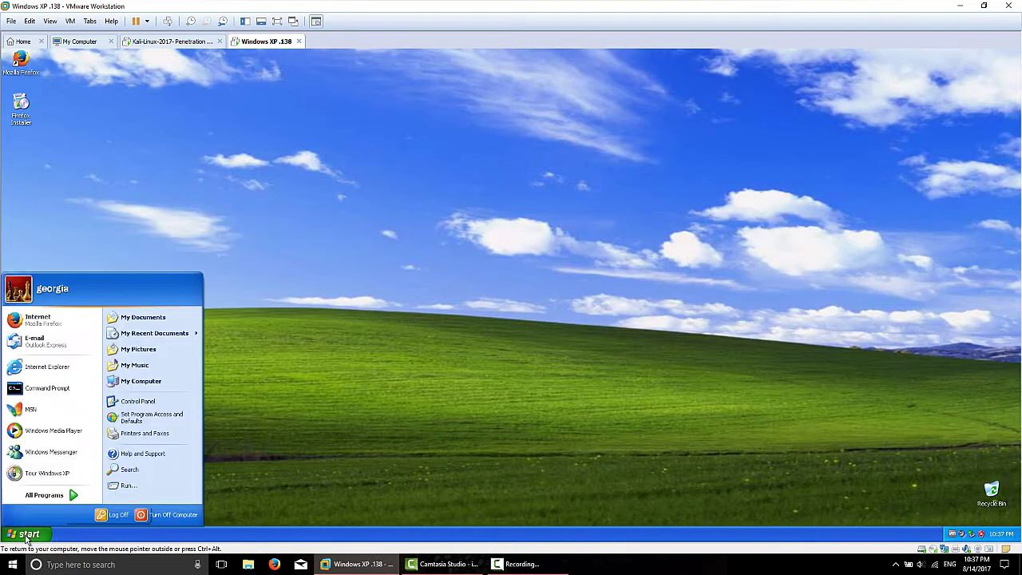
click(145, 318)
double_click(213, 234)
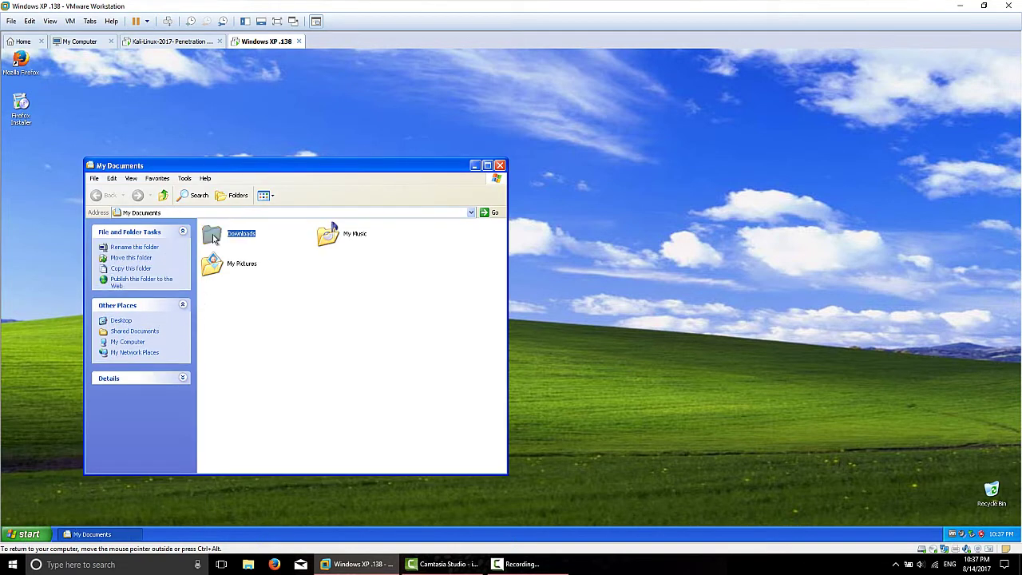
Step: Delete the duplicate Zervit zip to the Recycle Bin and move the remaining zip onto the desktop
click(258, 234)
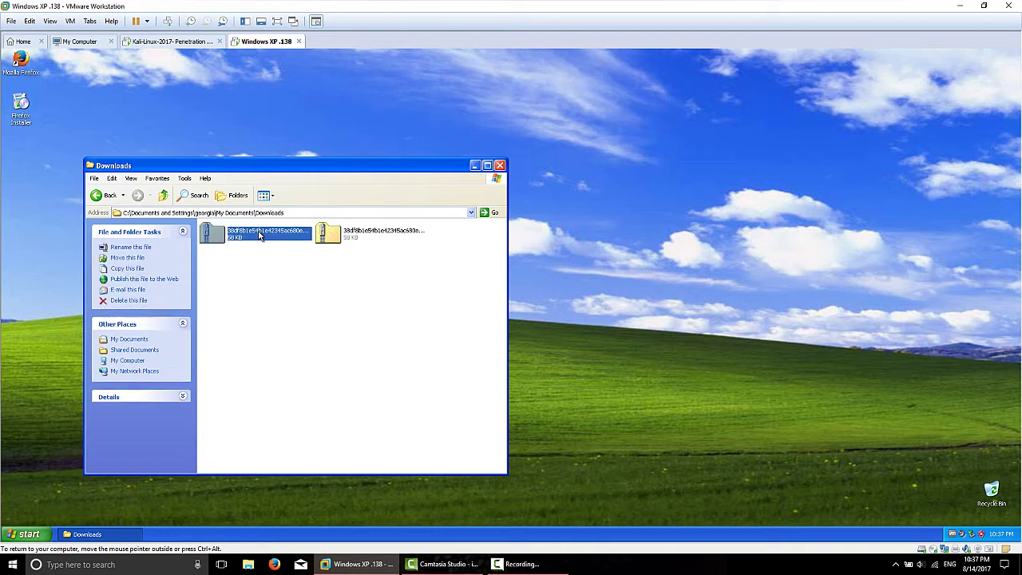
key(Delete)
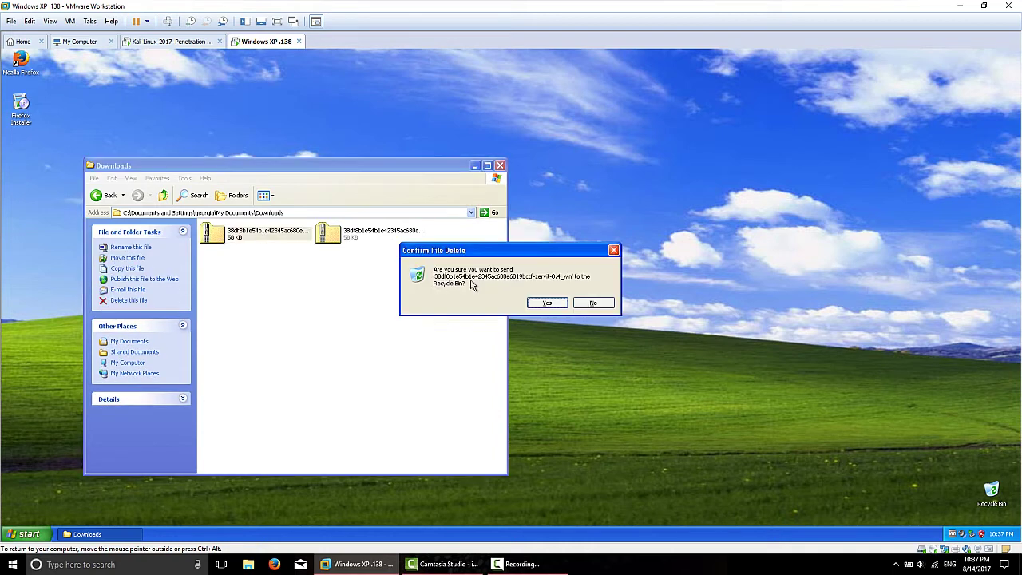
click(542, 305)
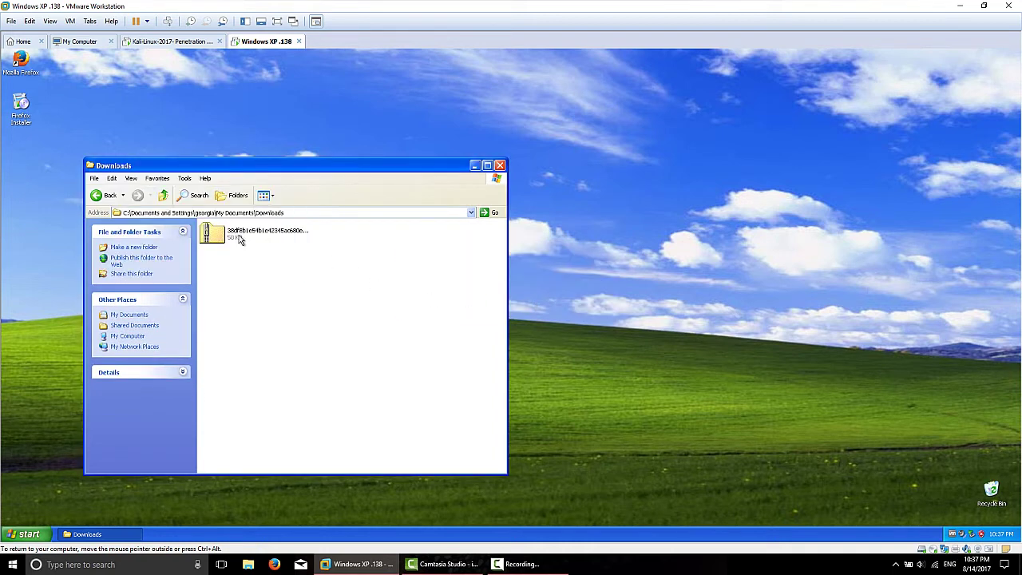
drag(239, 235, 36, 180)
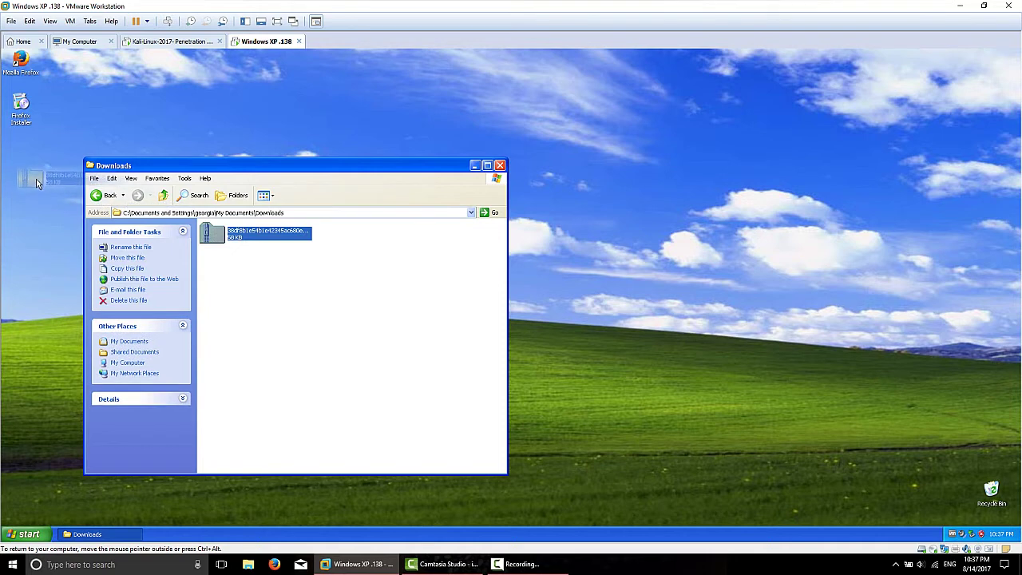
click(499, 165)
click(55, 122)
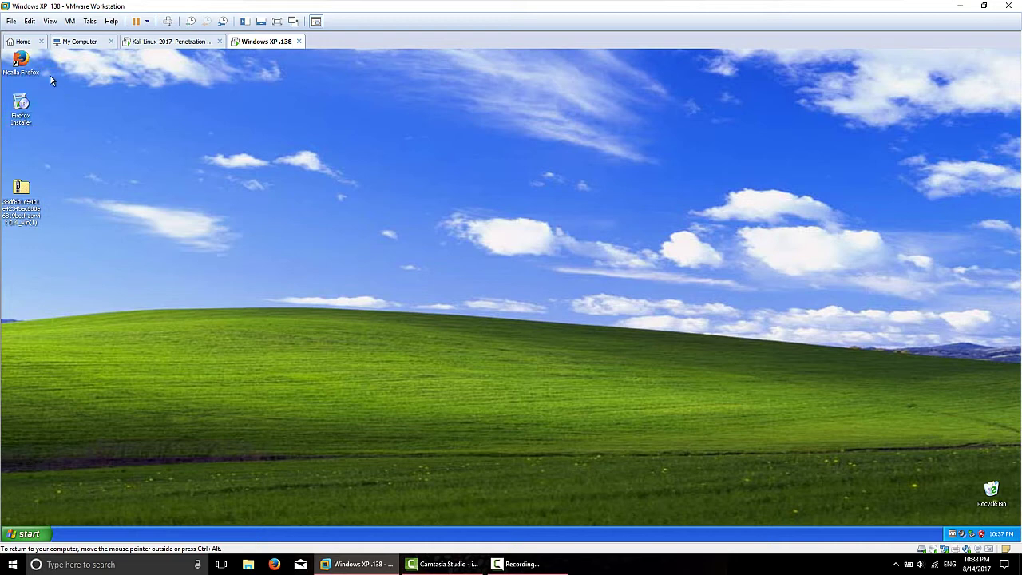
Step: Delete the Mozilla Firefox desktop shortcut and open the Zervit zip to view its contents
click(18, 61)
key(Delete)
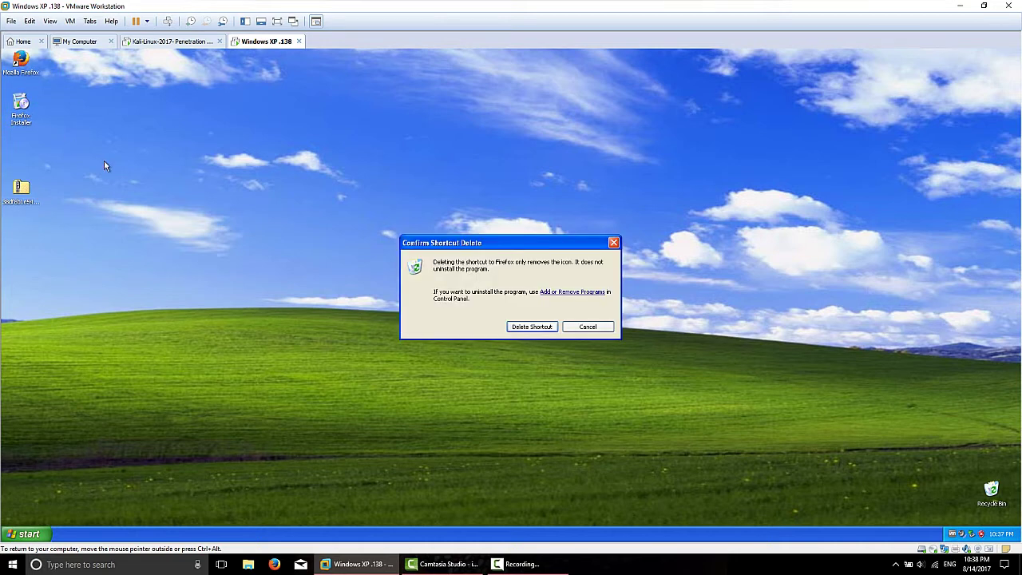
key(Return)
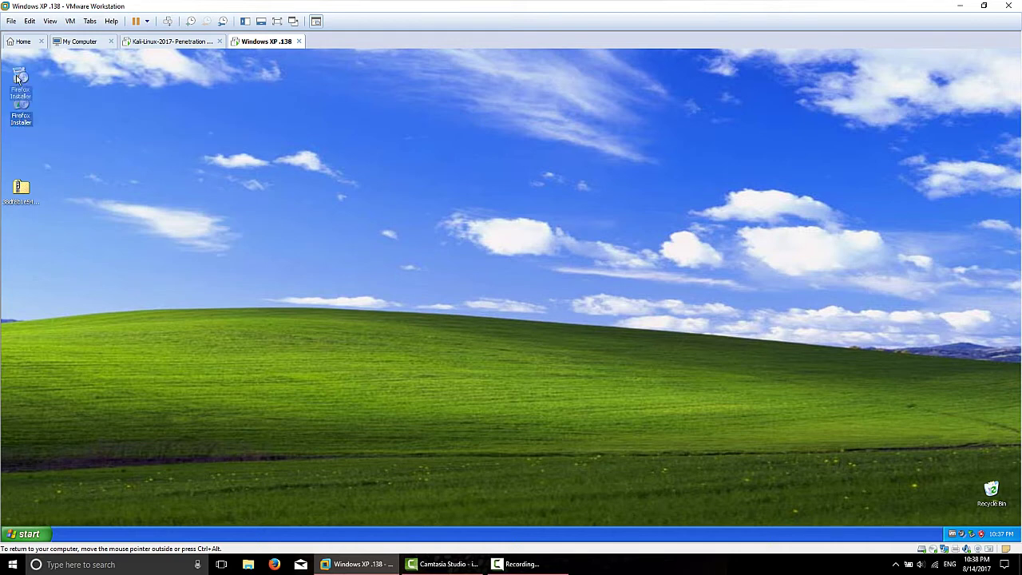
click(22, 188)
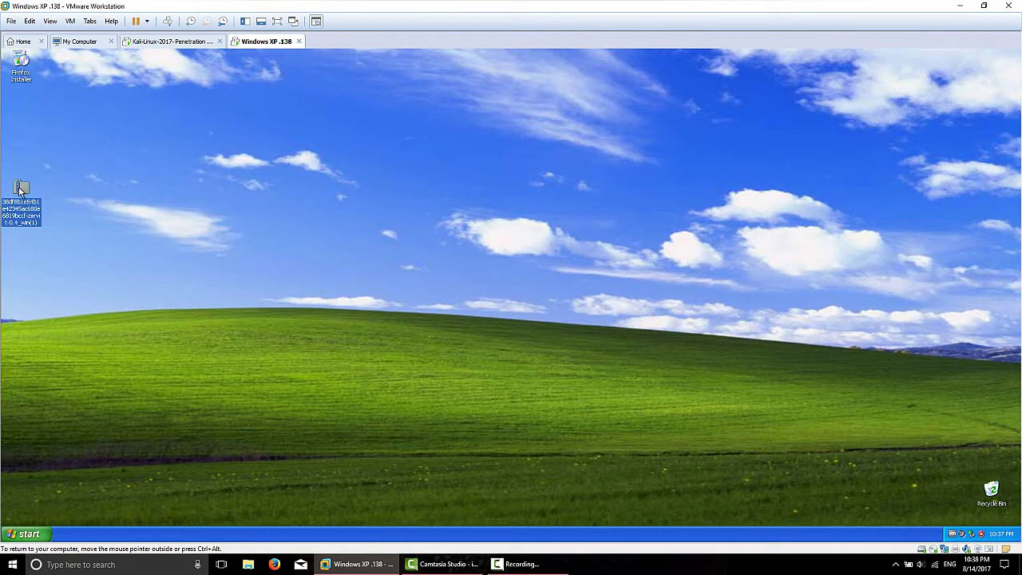
double_click(23, 188)
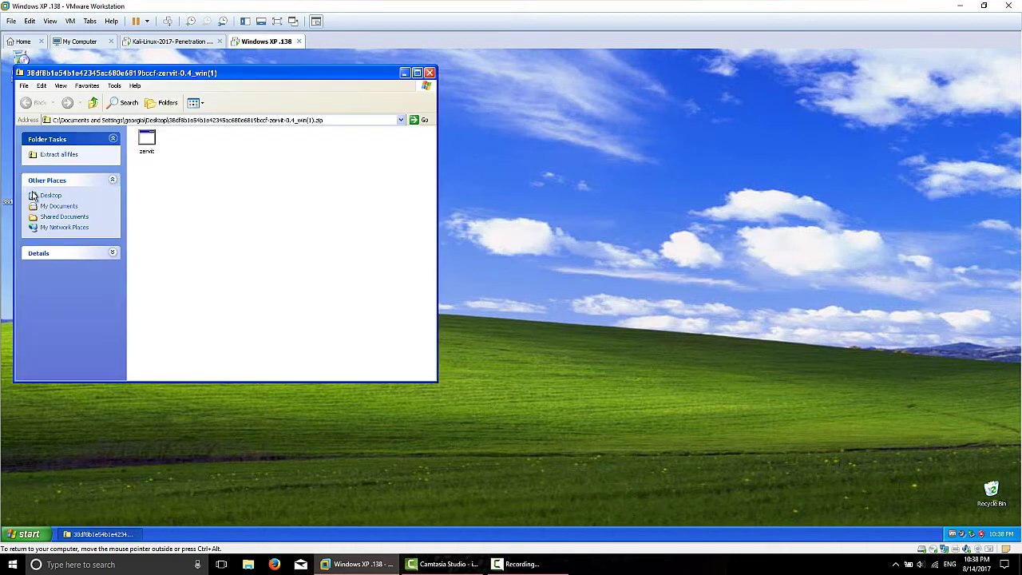
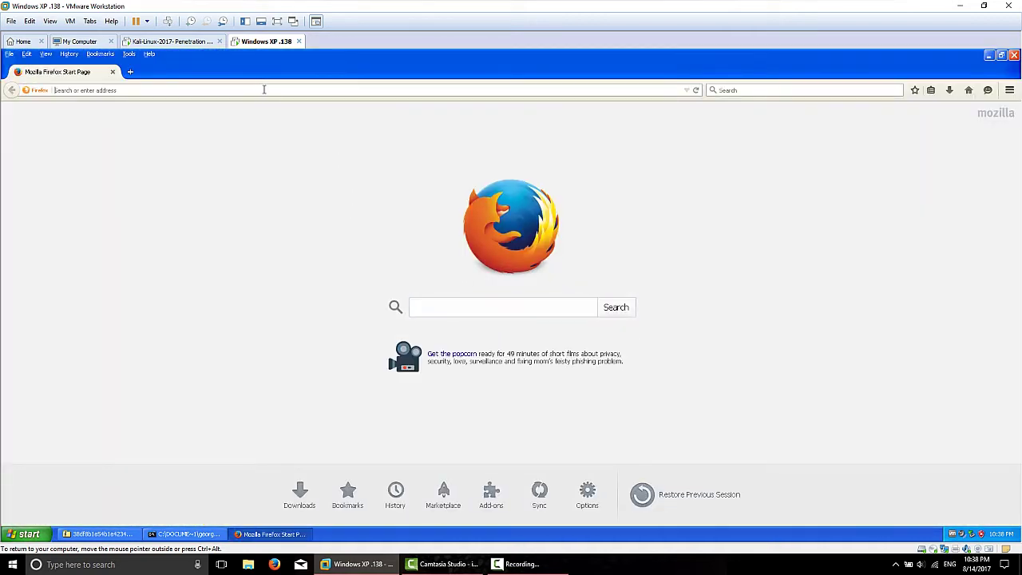
Step: Enter 127 in Firefox's address bar to load the autocompleted 127.0.0.1
text(127.0.0.1:3232)
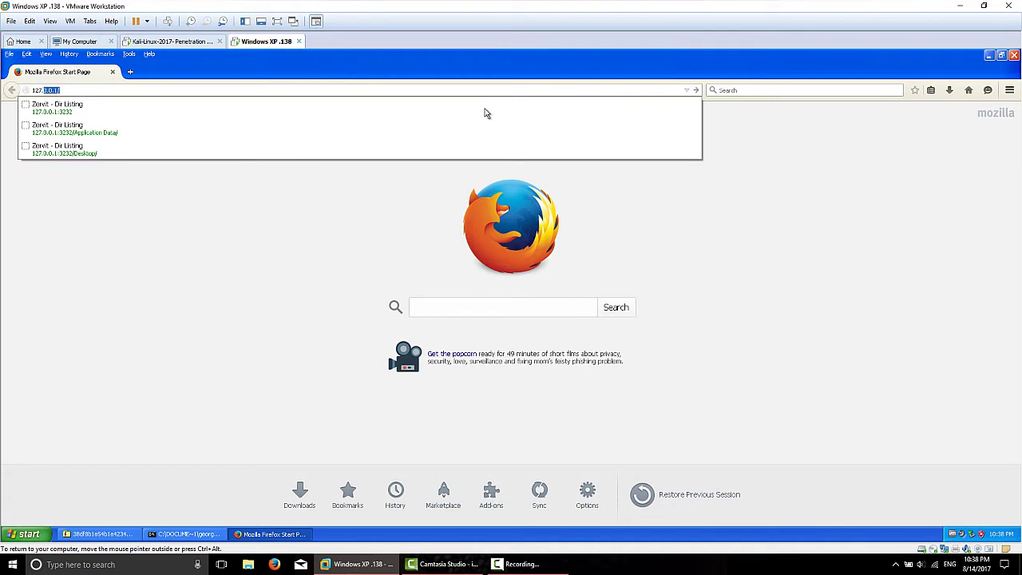
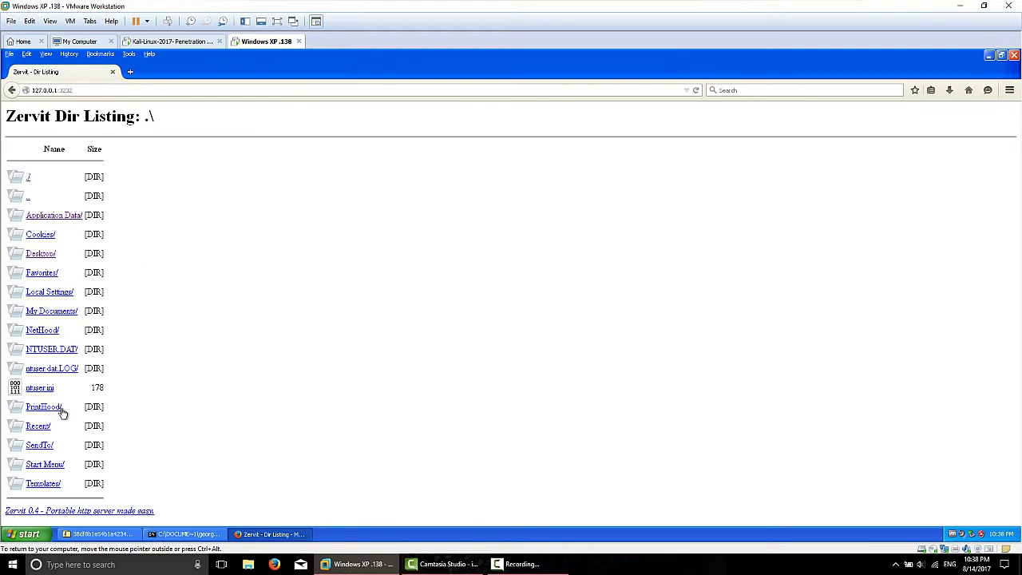
Step: Browse the Zervit listing at 127.0.0.1 into My Documents, then its Downloads folder
click(39, 314)
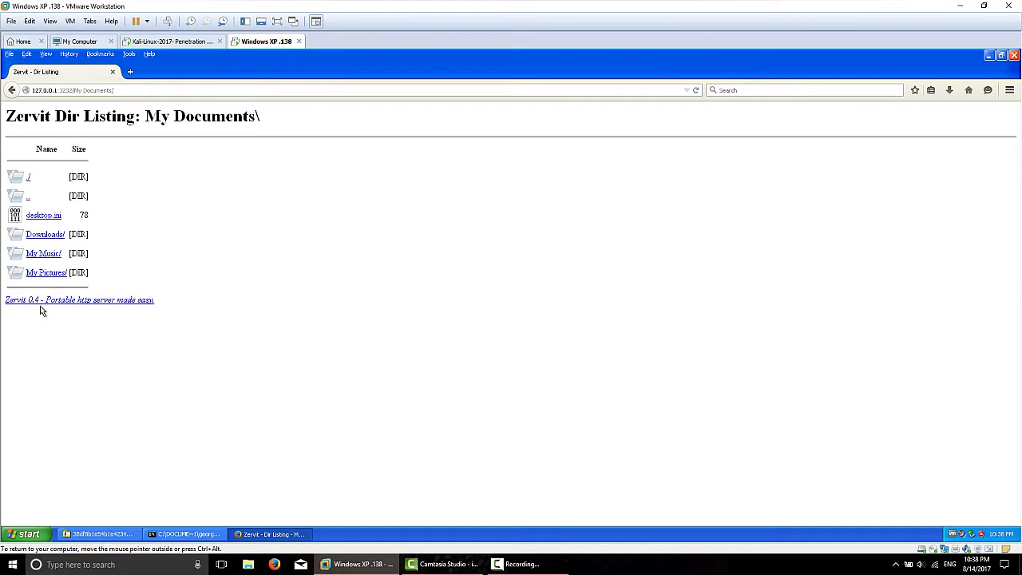
click(48, 236)
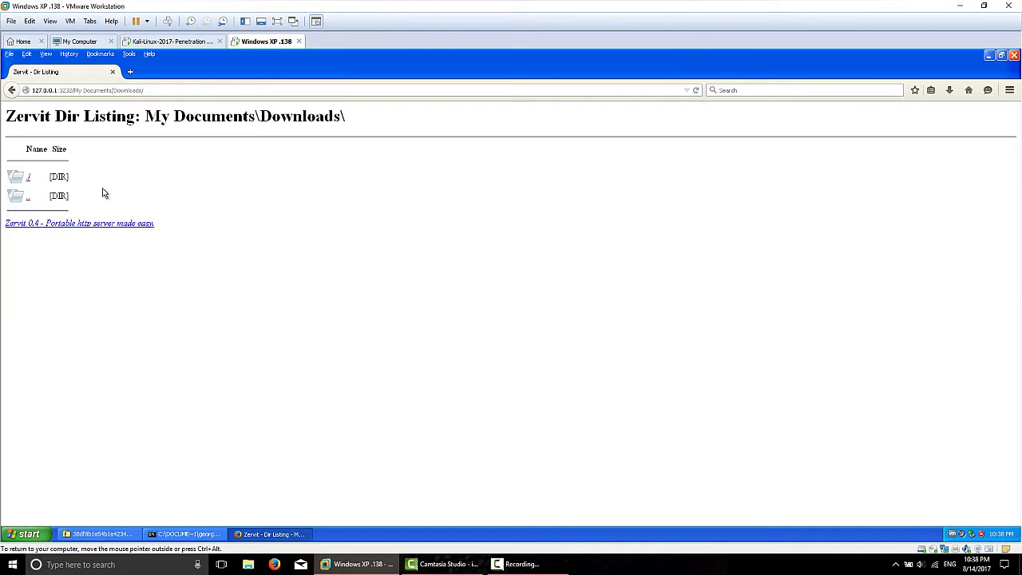
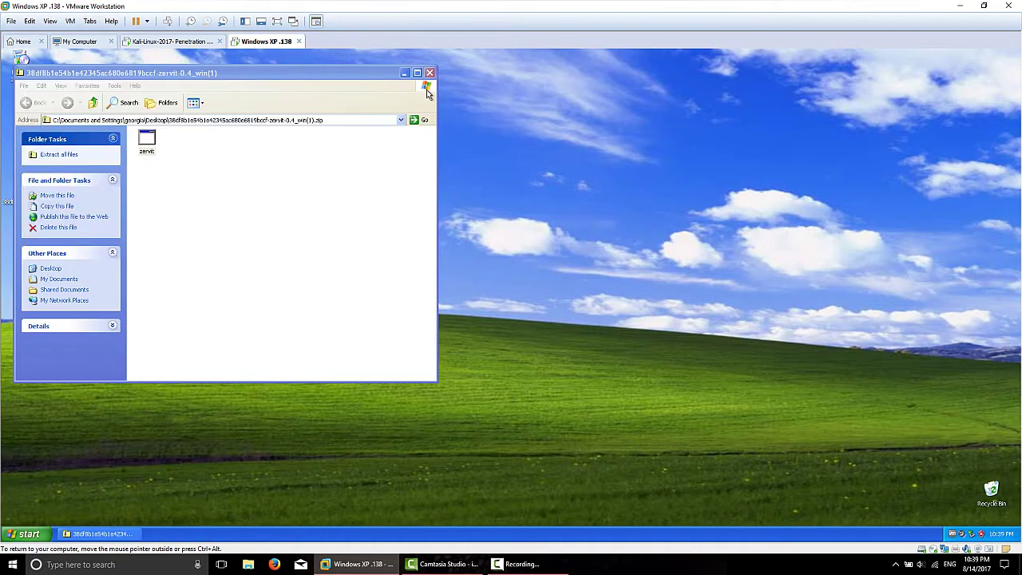
Step: Close the zervit zip folder window, launch Firefox and show the address bar's recently visited sites
click(428, 72)
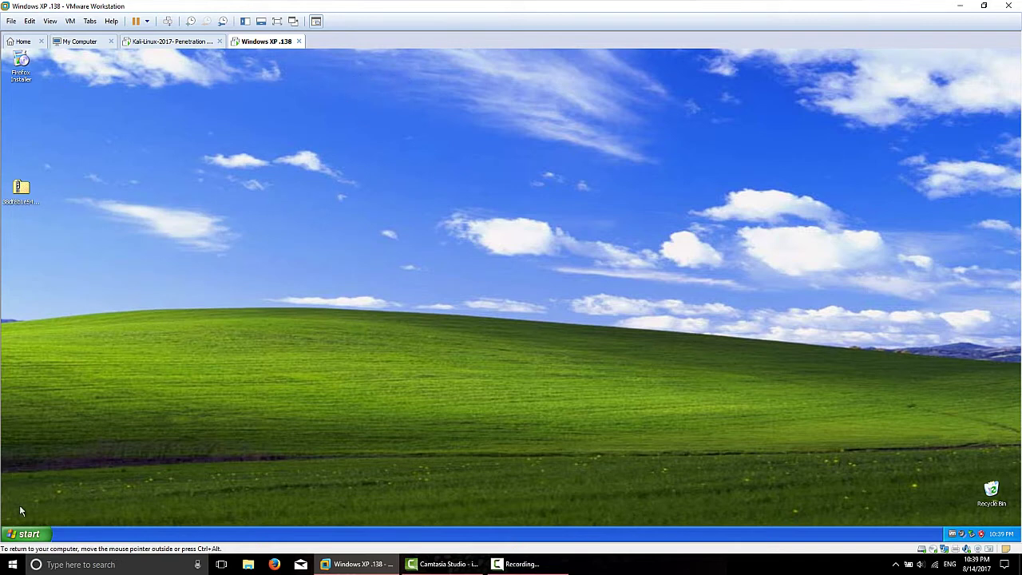
click(24, 533)
click(69, 330)
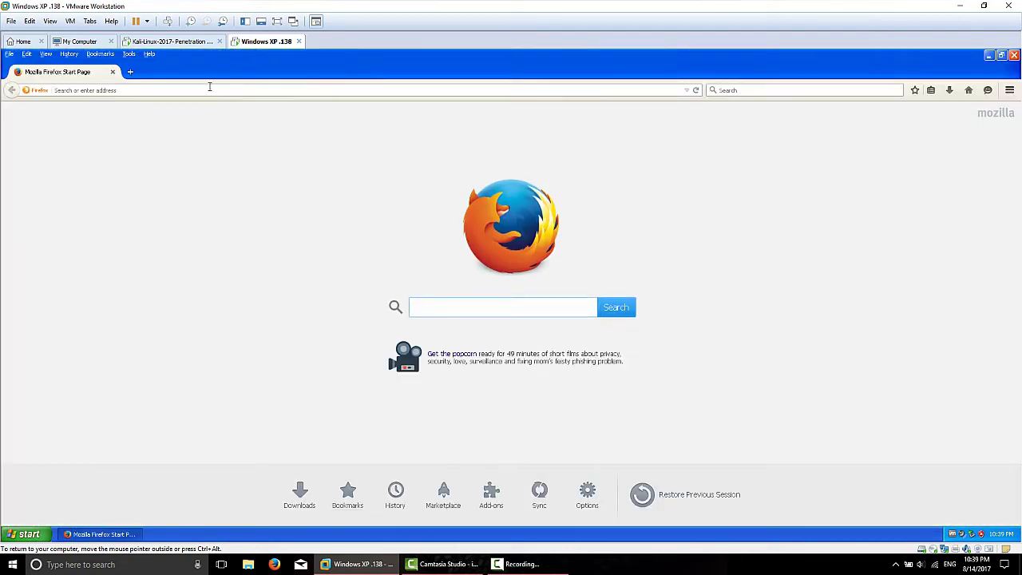
click(209, 88)
click(686, 90)
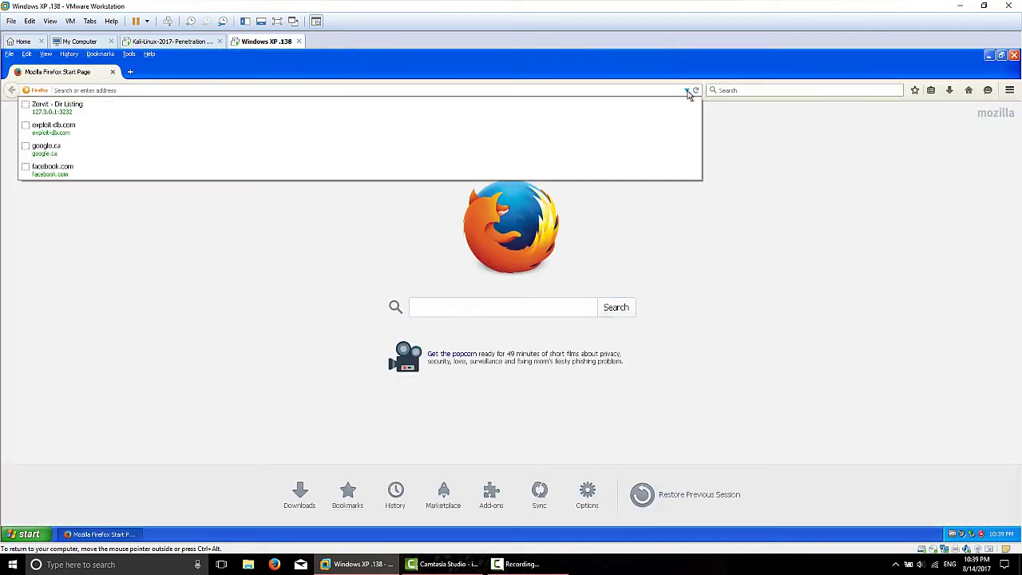
Step: Go to exploit-db.com, open its Search page and start the 'I'm not a robot' check
click(54, 133)
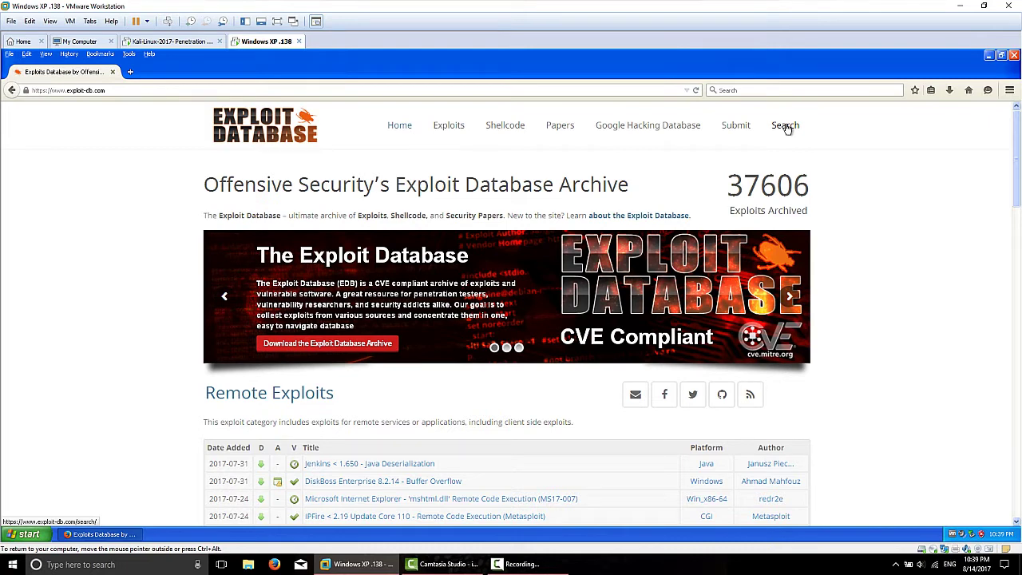
click(786, 128)
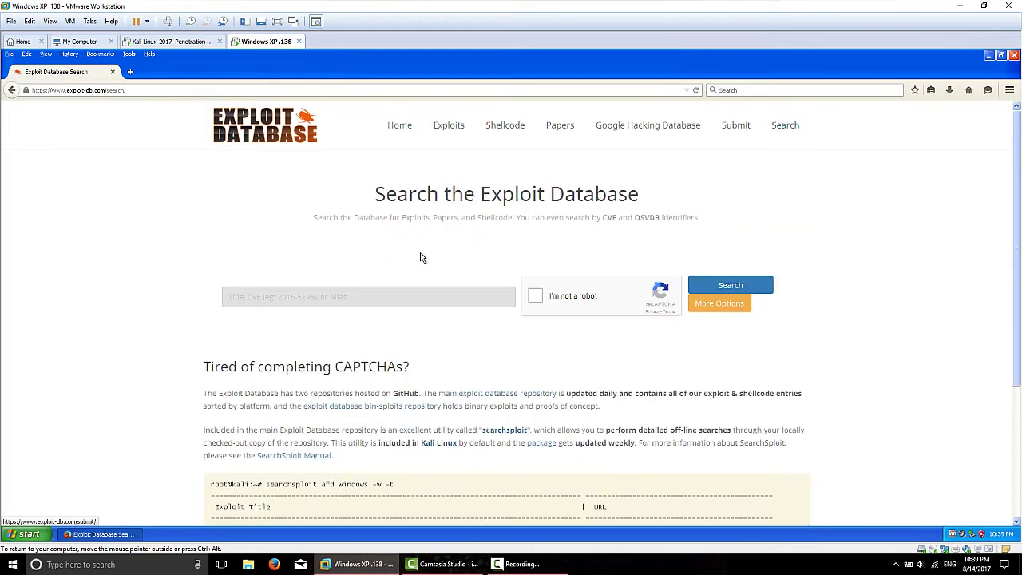
click(536, 296)
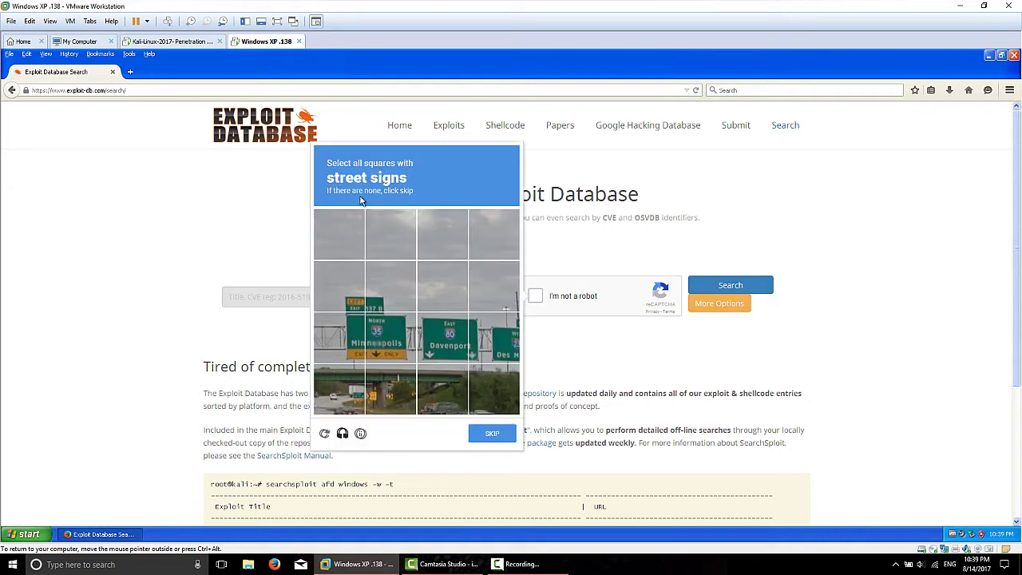
Step: Select the street-sign squares, including Davenport and Des Moines, and submit the first challenge
click(343, 291)
click(391, 288)
click(391, 344)
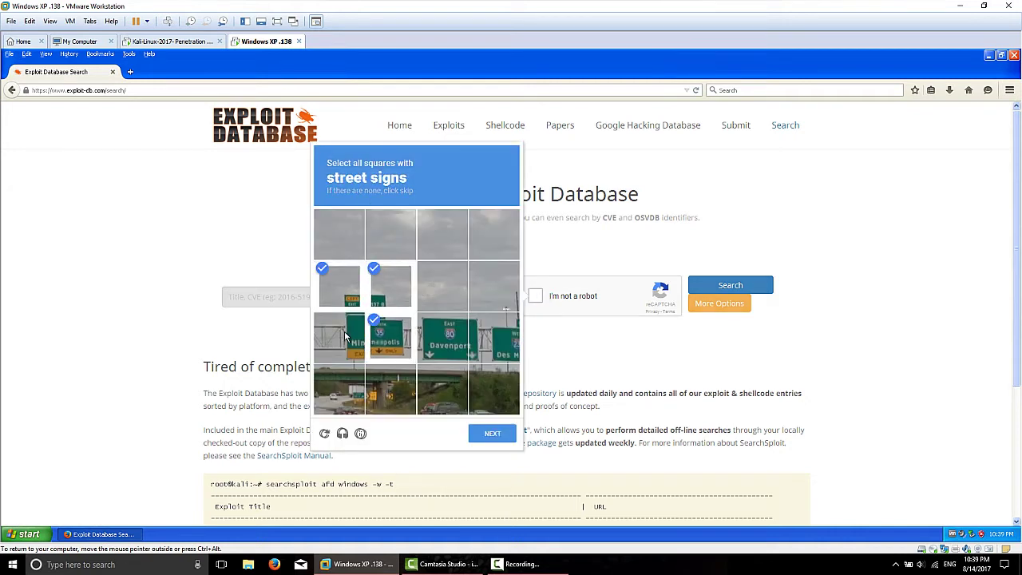
click(343, 335)
click(453, 341)
click(488, 340)
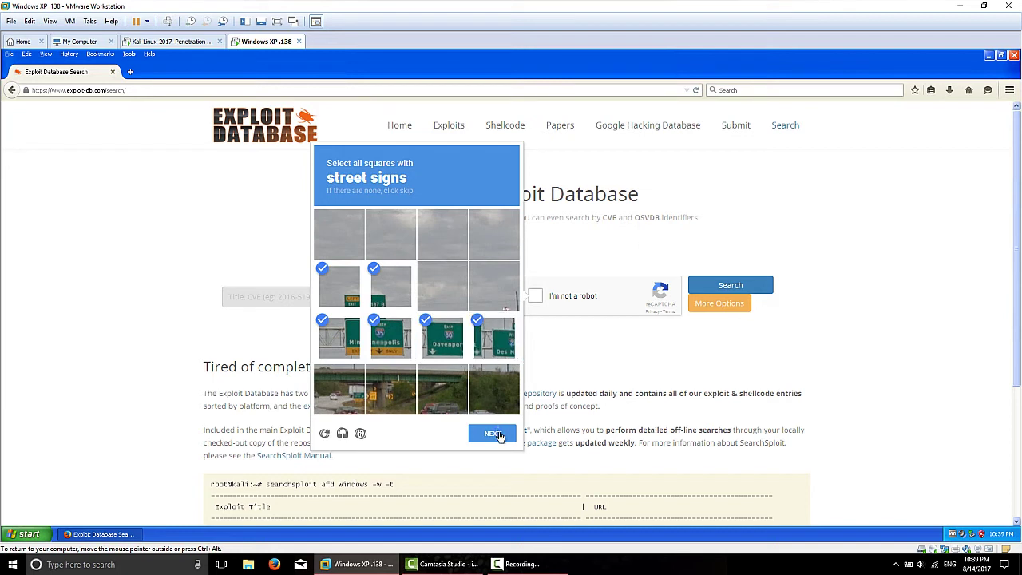
click(496, 434)
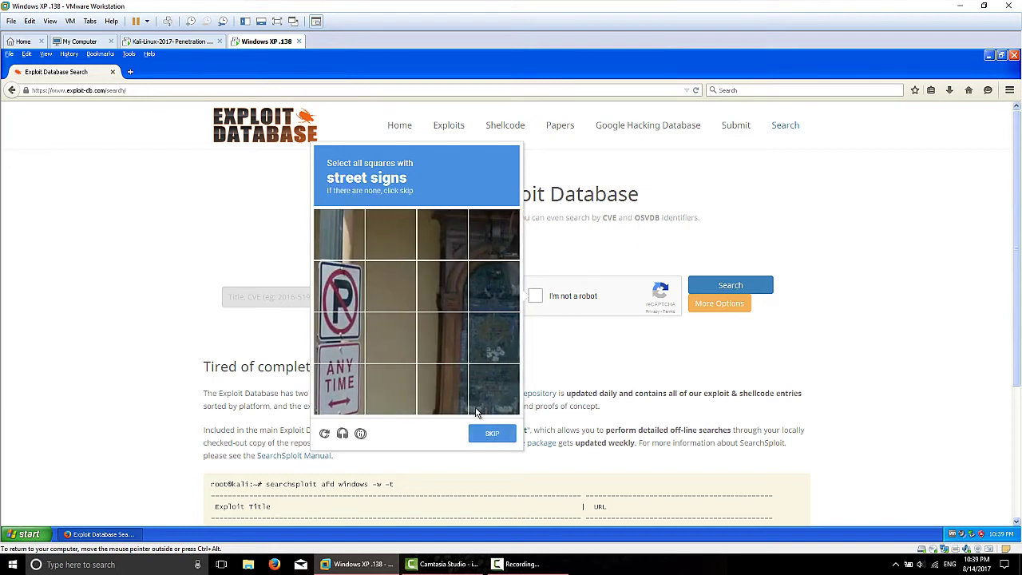
Step: Select the parking-sign squares, verify the reCAPTCHA, and focus the exploit search box
click(339, 286)
click(340, 337)
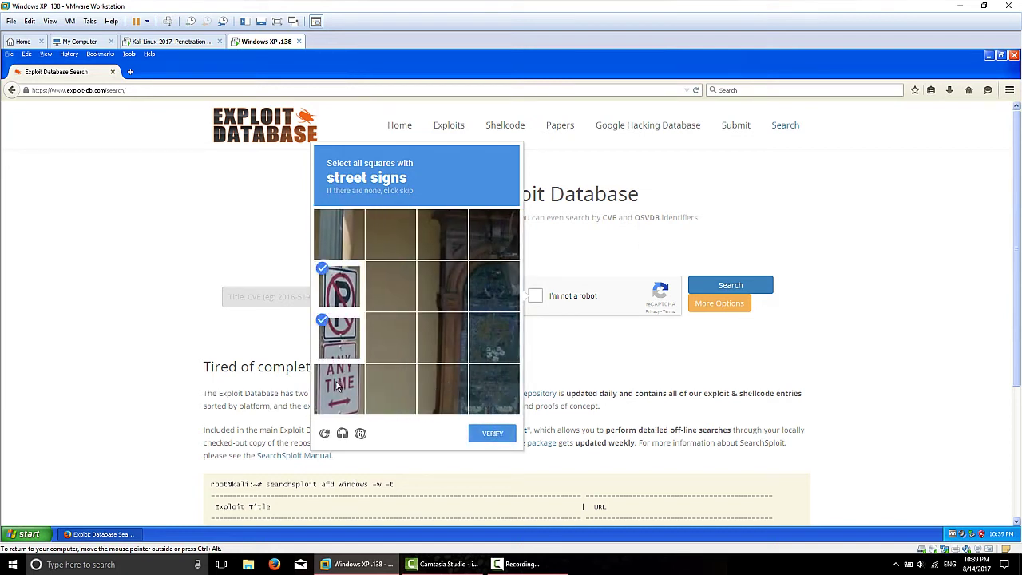
click(339, 387)
click(502, 435)
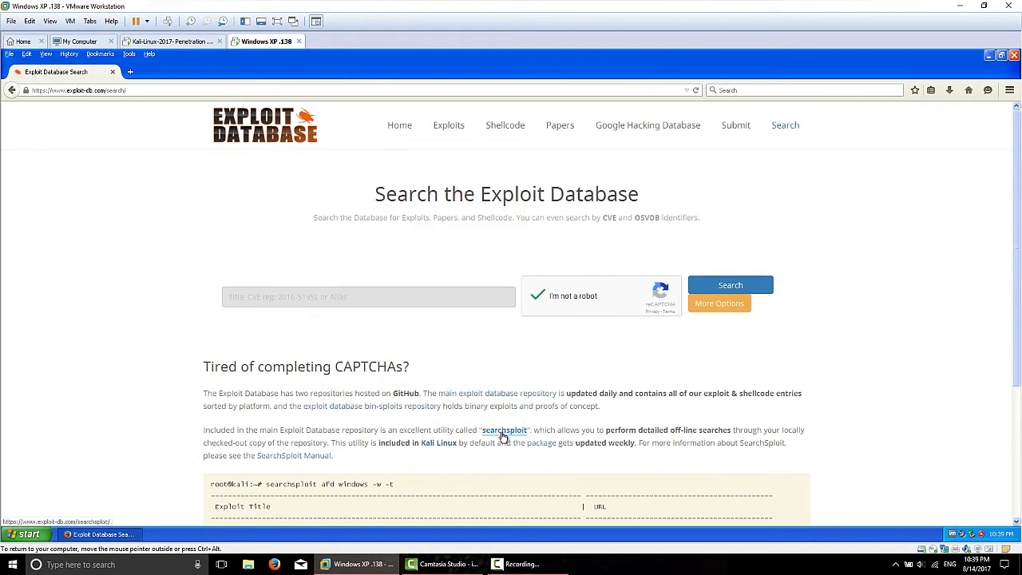
click(291, 297)
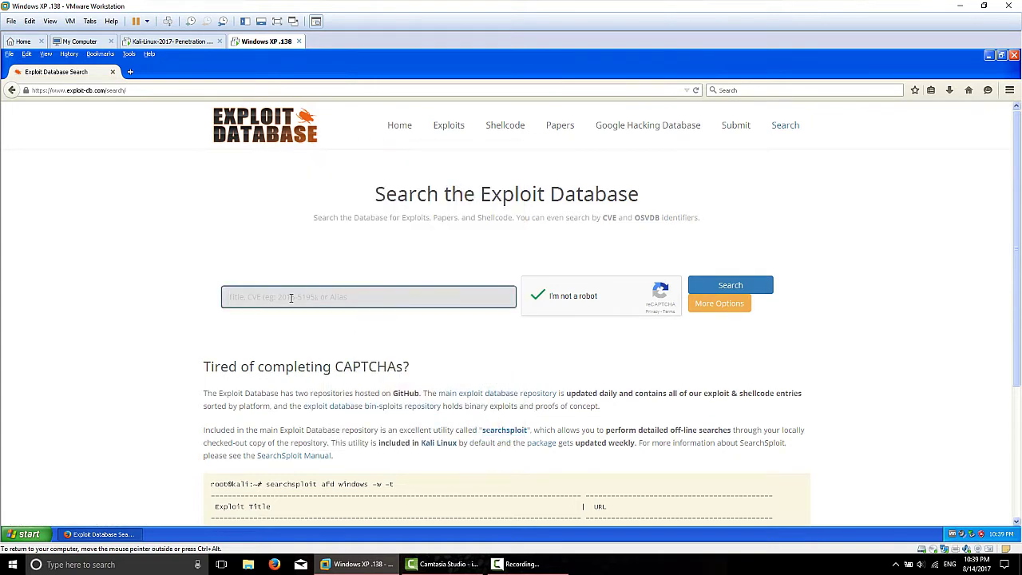
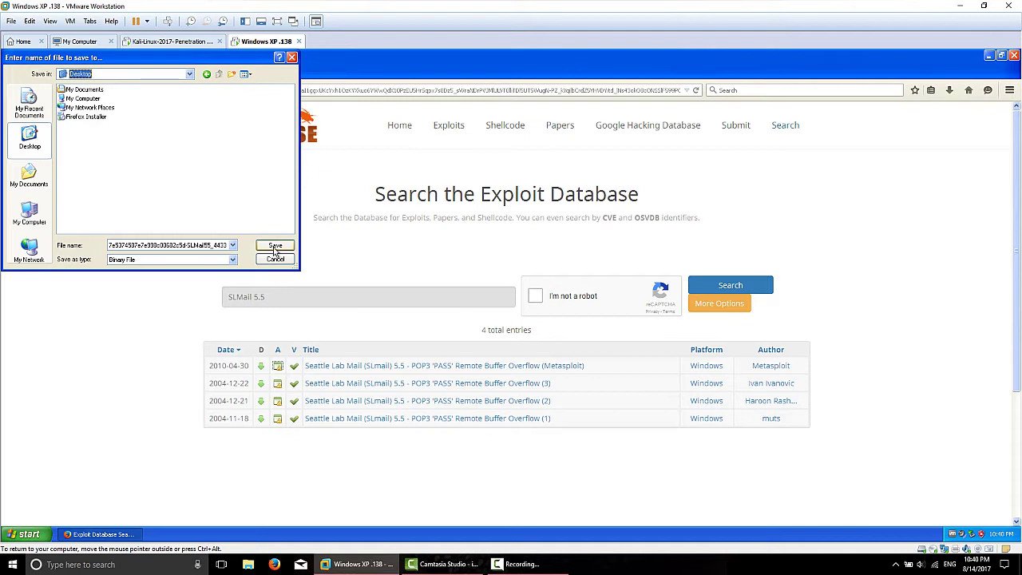
Step: Save the SLMail 5.5 installer from Exploit Database to the XP Desktop
click(275, 246)
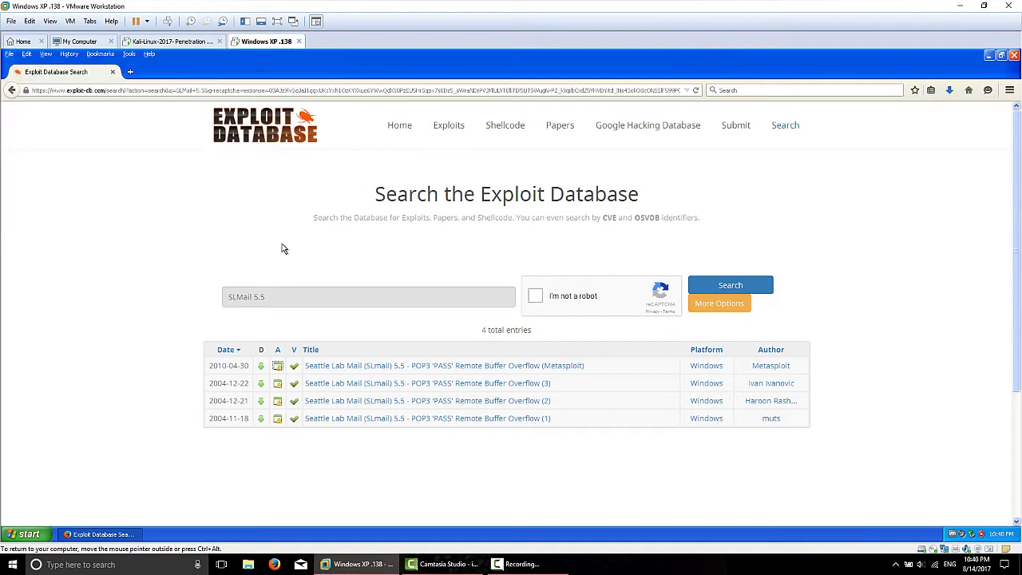
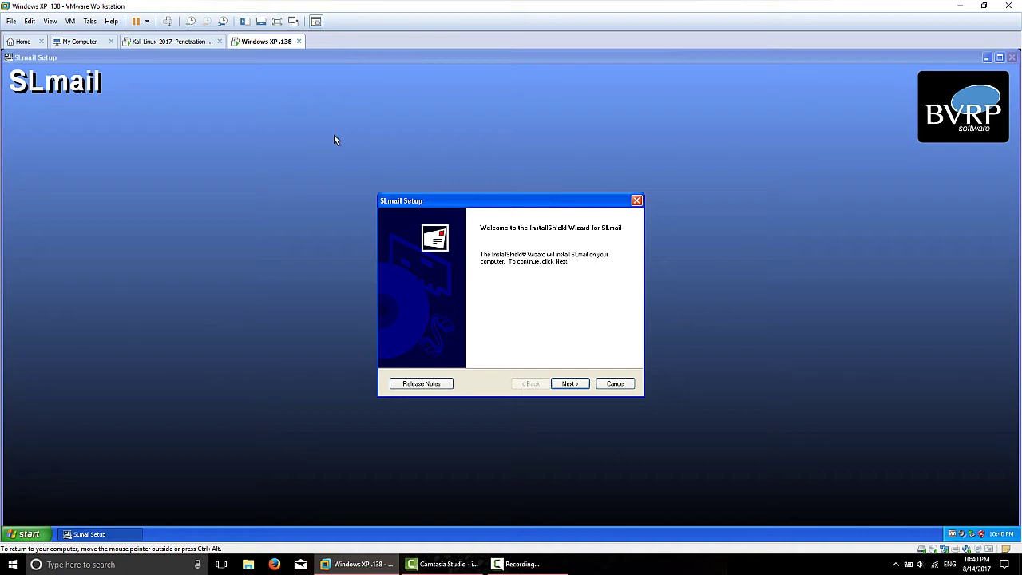
Step: Move past the SLmail setup welcome page and accept the licence agreement
click(582, 385)
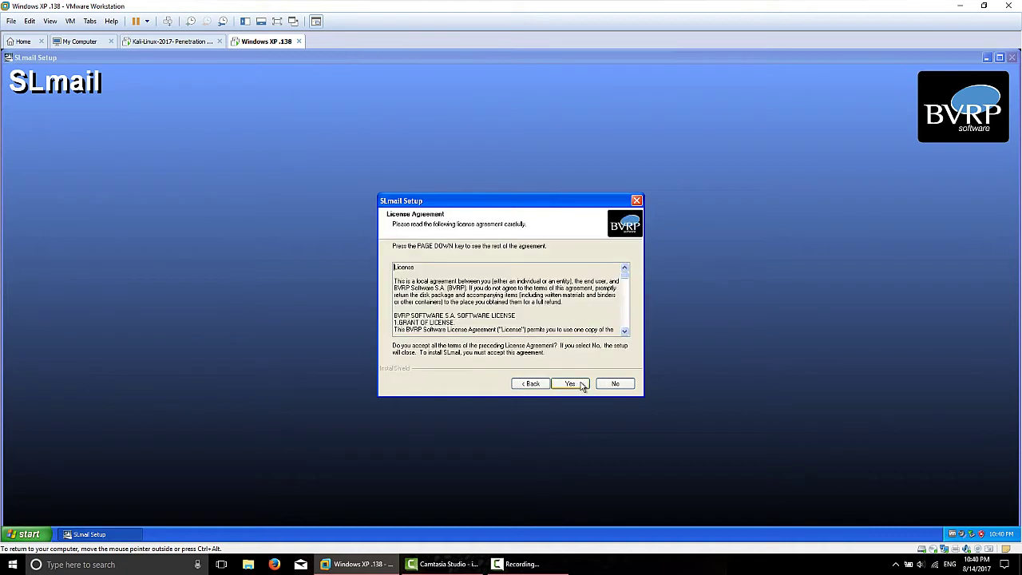
click(571, 386)
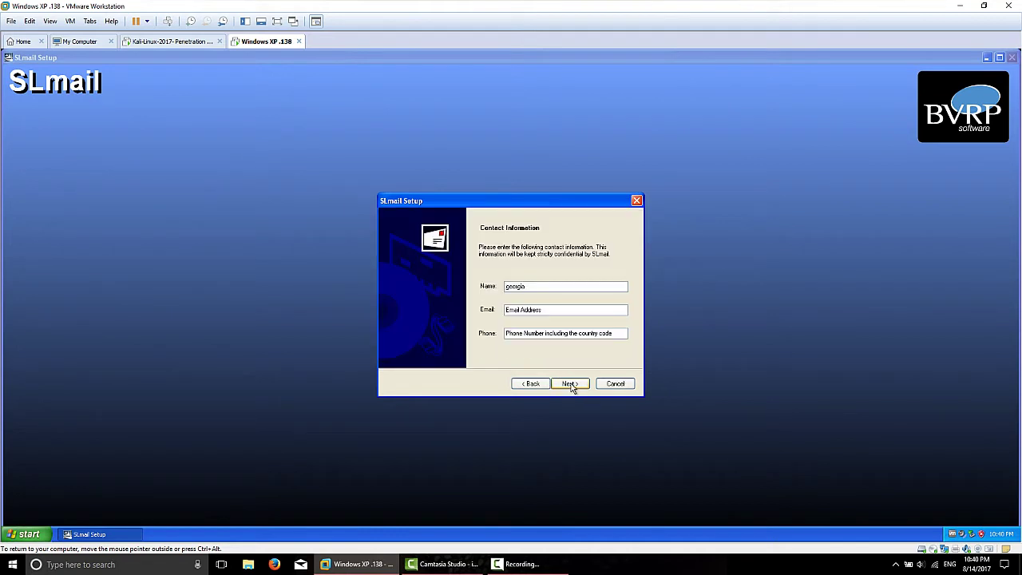
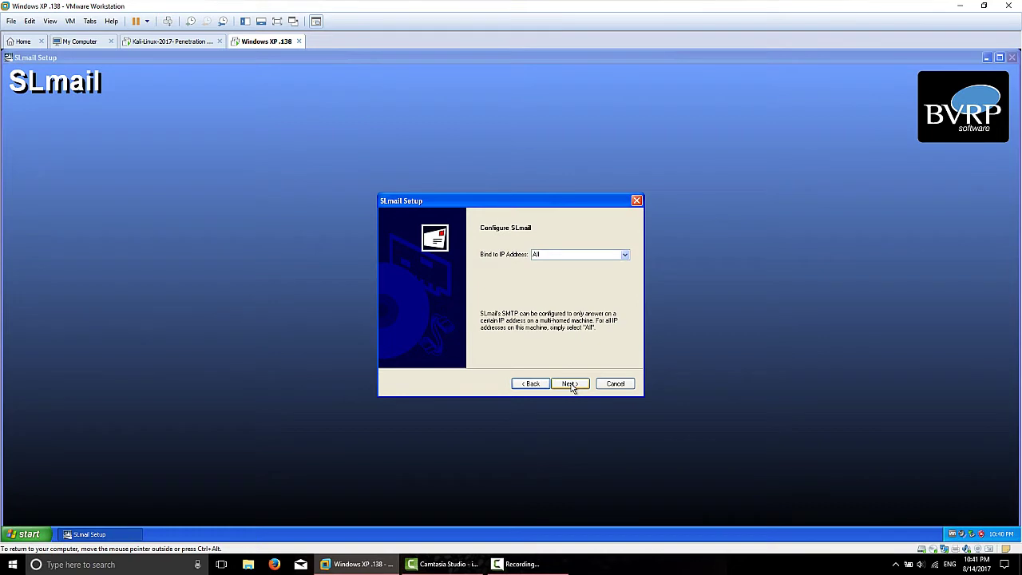
Step: Keep binding to all IP addresses, the dedicated connection and the Bookxp domain, dismissing the domain warning
click(570, 385)
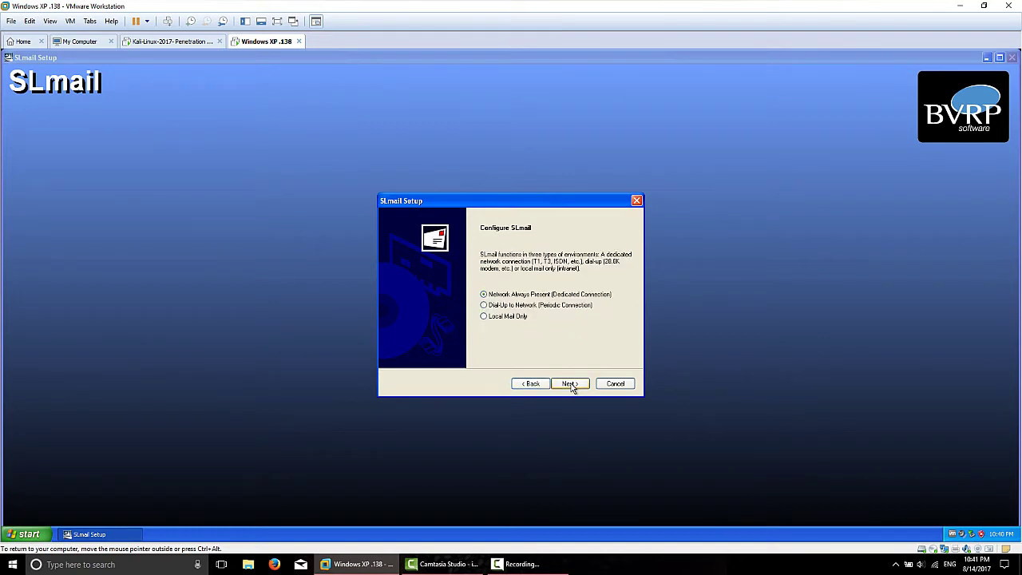
click(570, 385)
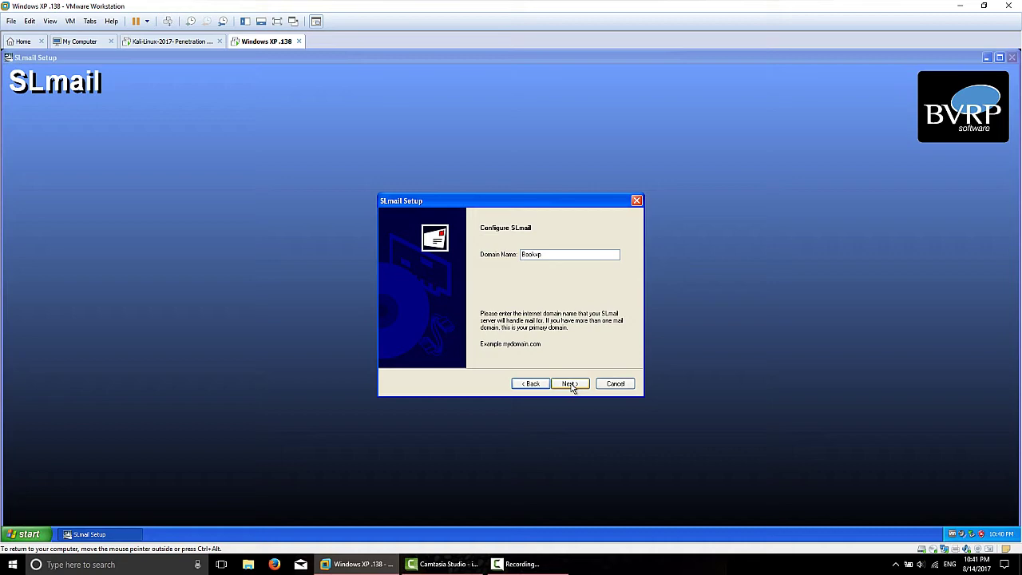
click(571, 385)
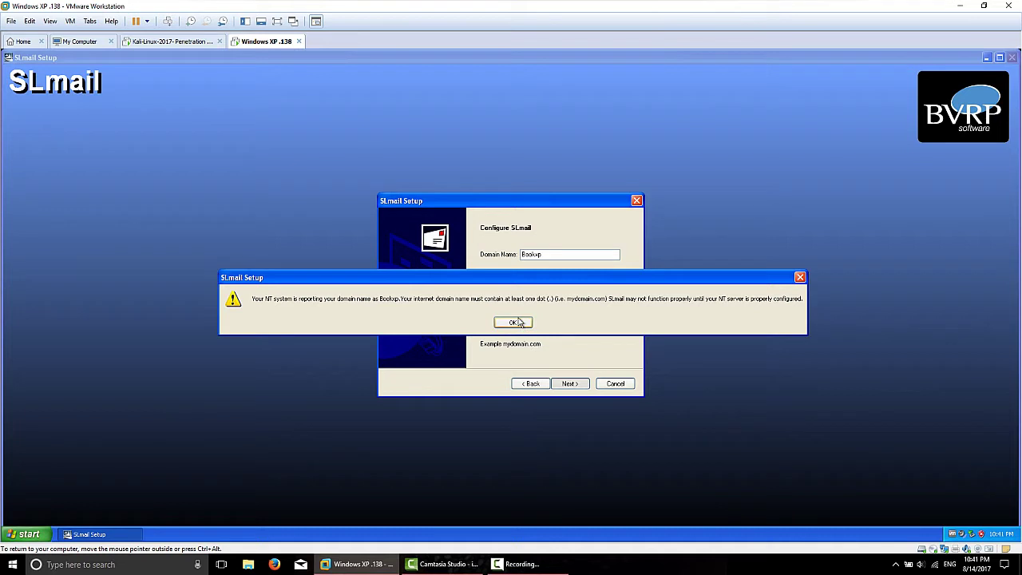
click(515, 321)
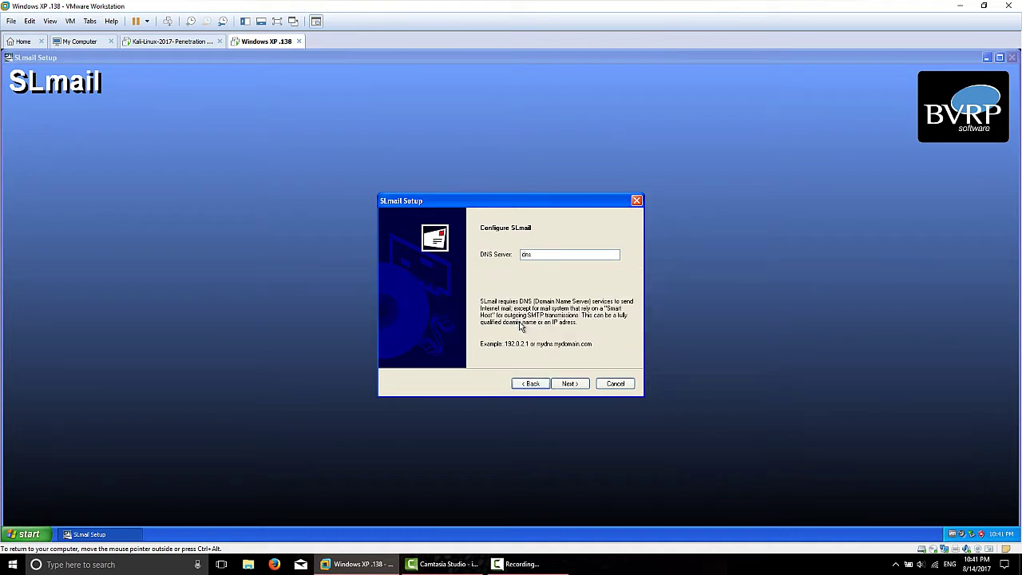
Step: Accept the default DNS settings with no local DNS server, popup warnings off, and the remote administration defaults
click(569, 384)
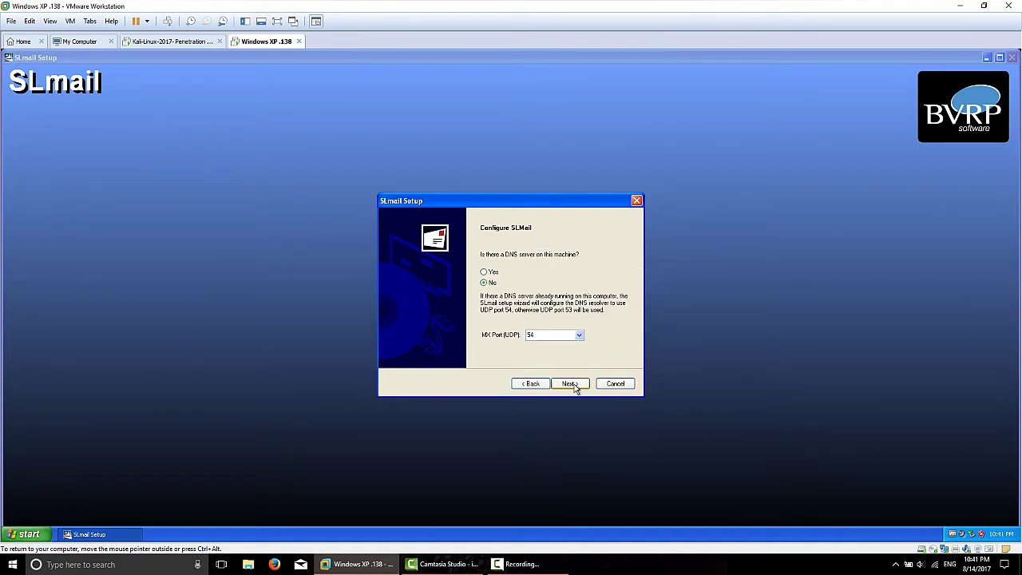
click(569, 384)
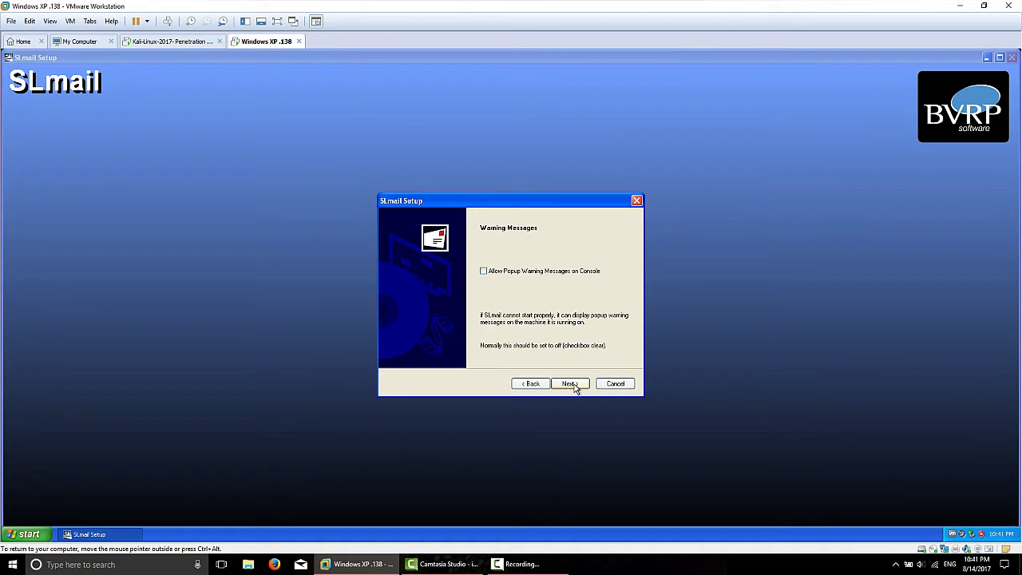
click(570, 384)
click(570, 384)
click(571, 384)
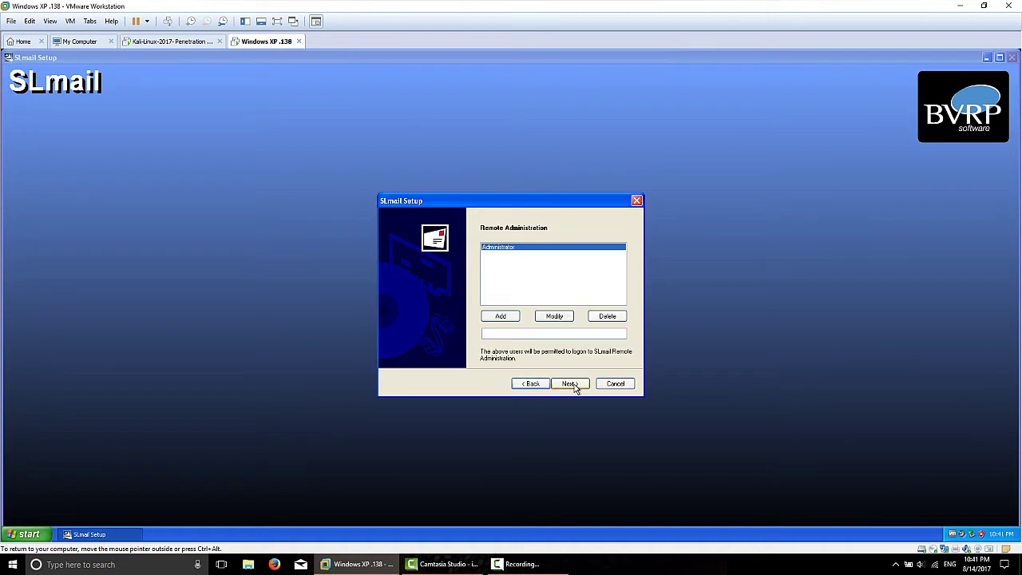
Step: Accept Administrator as remote admin user, the detected free ports, and the default install location and program folder
click(570, 384)
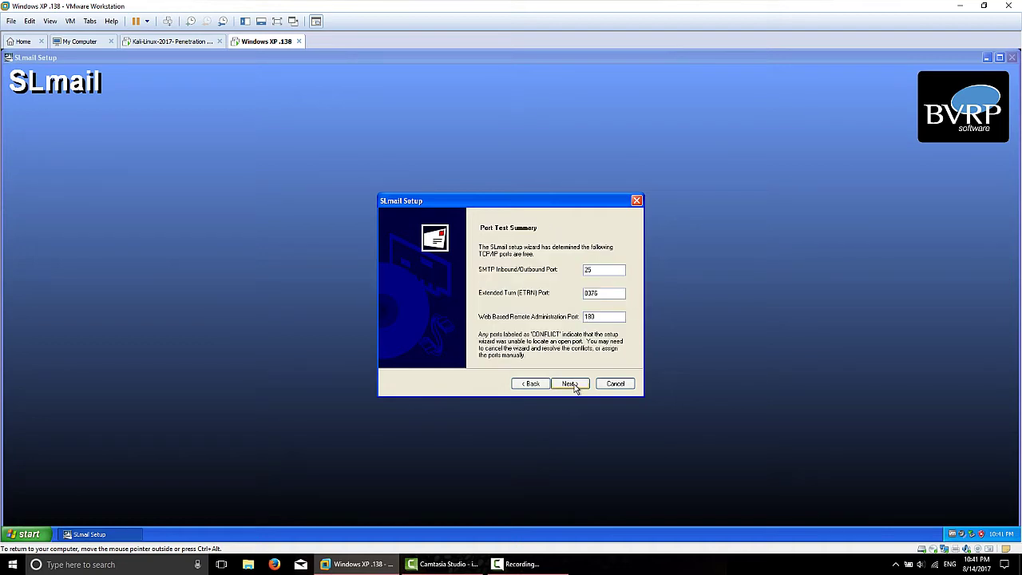
click(575, 388)
click(570, 384)
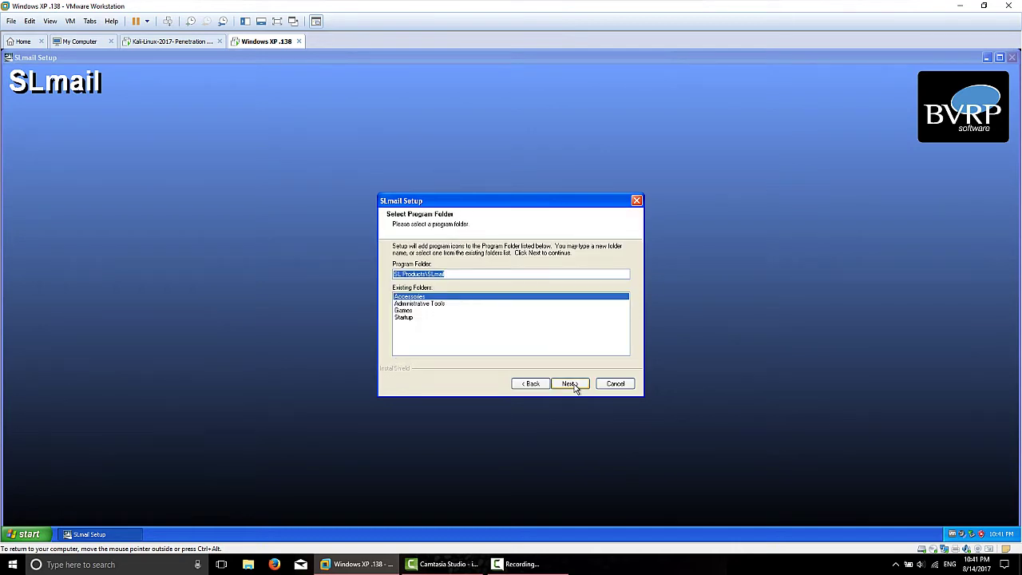
click(570, 384)
Step: Install the SLmail files, skip the optional utilities, and finish with an immediate VM restart
click(571, 384)
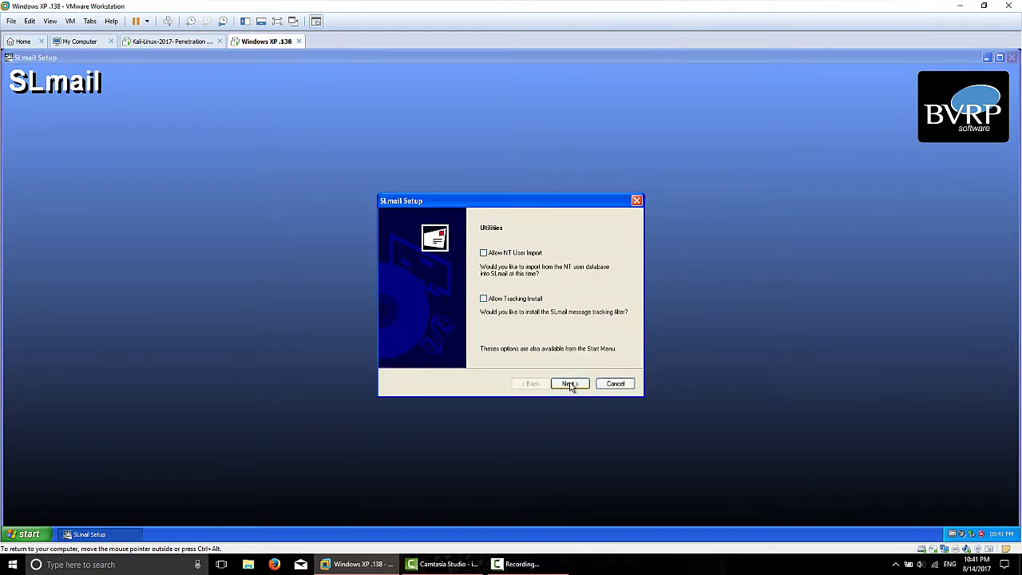
click(570, 385)
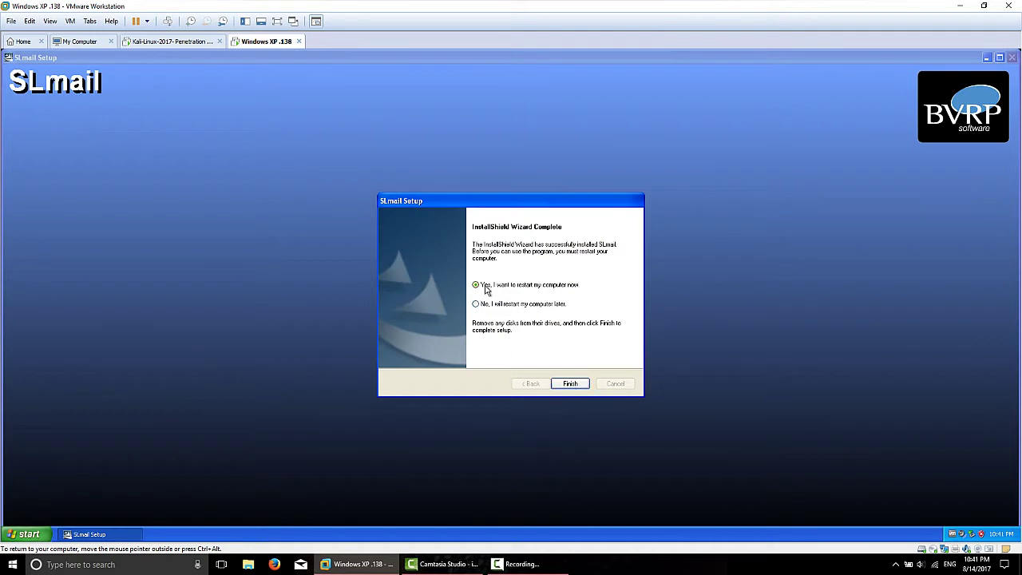
click(569, 384)
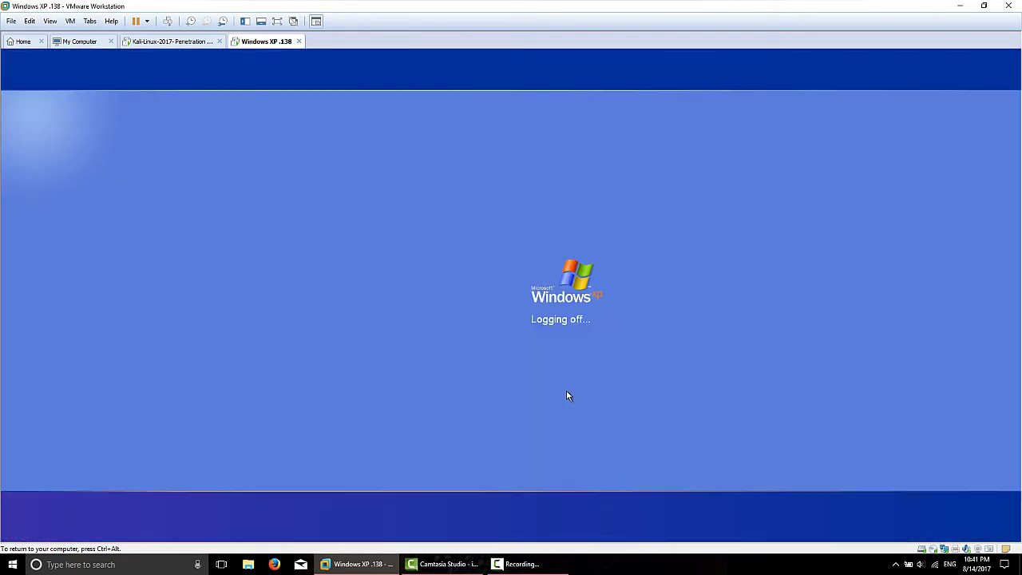
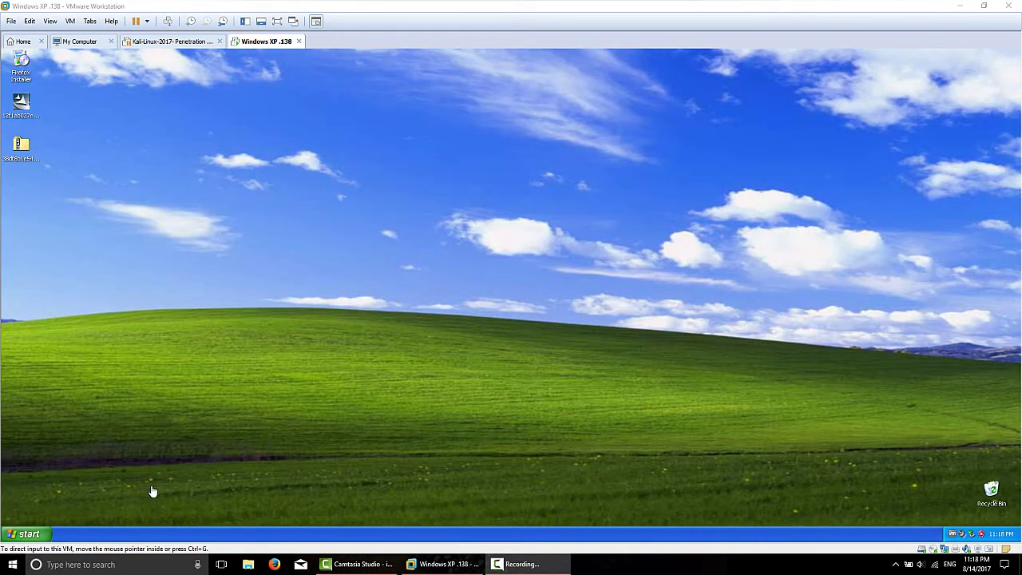
Step: Launch SLmail Configuration from the Windows XP Start menu under SL Products > SLmail
click(43, 527)
click(43, 527)
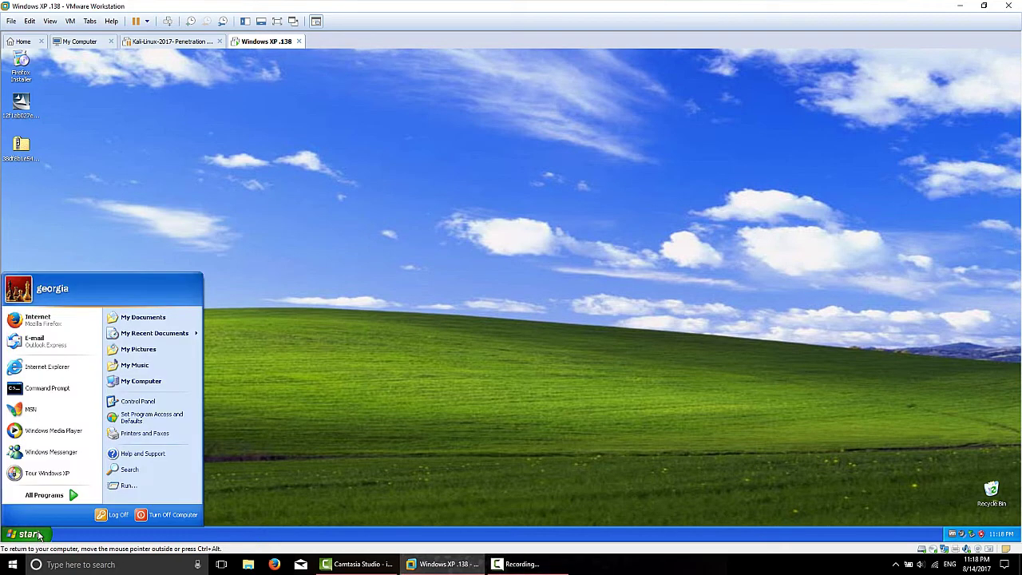
mouse_move(62, 496)
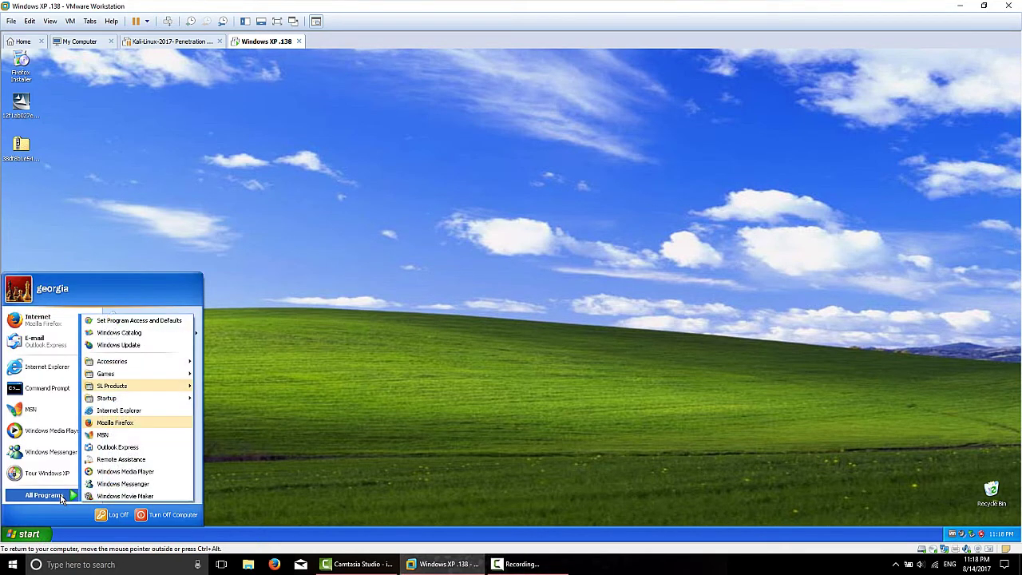
mouse_move(144, 388)
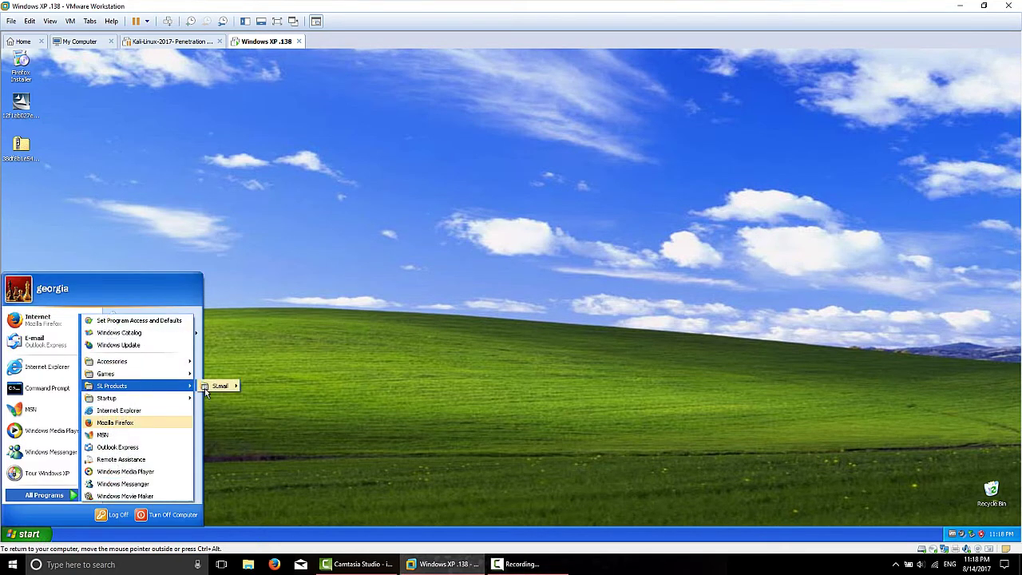
mouse_move(210, 387)
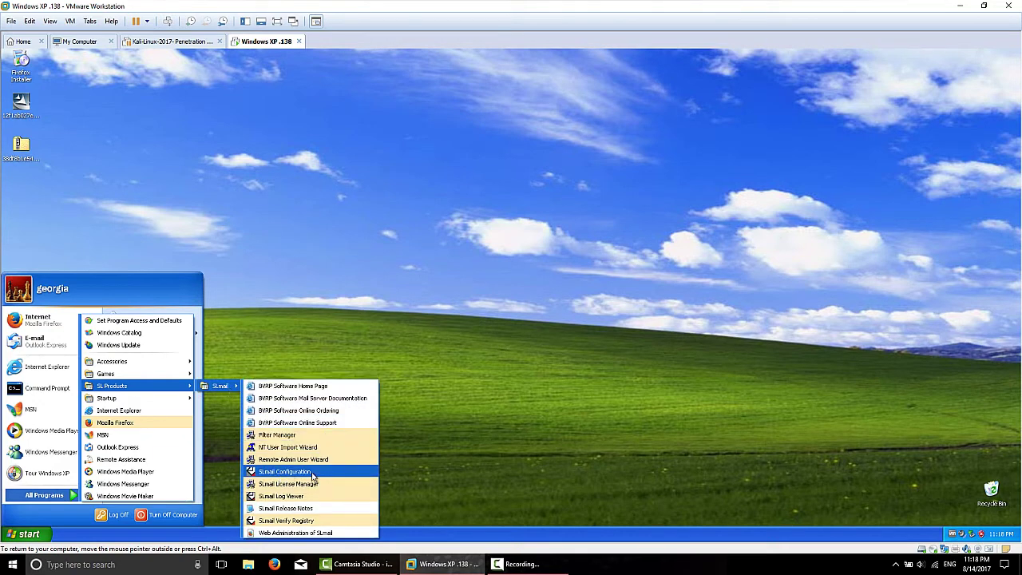
click(312, 471)
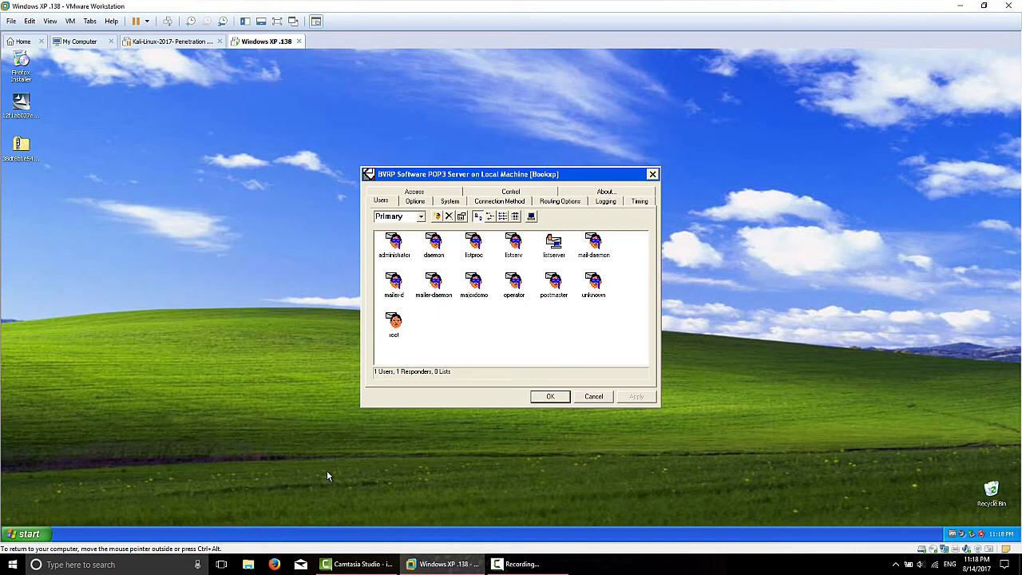
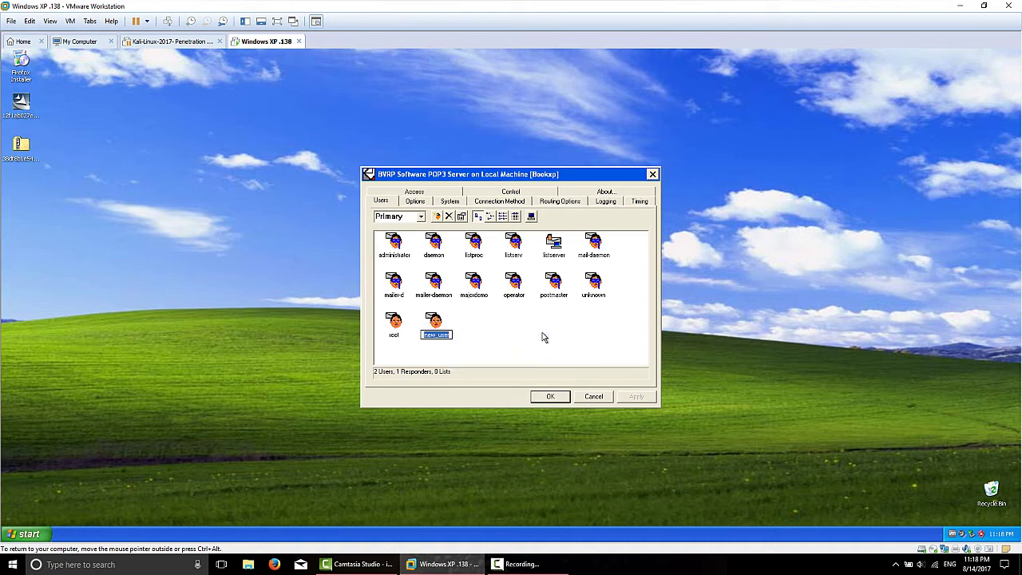
Step: Rename the new_user entry in the SLmail user list to the new account name
text(gef)
key(BackSpace)
text(cicia)
Step: Give the user an account password, then save and close the POP3 server settings
double_click(434, 322)
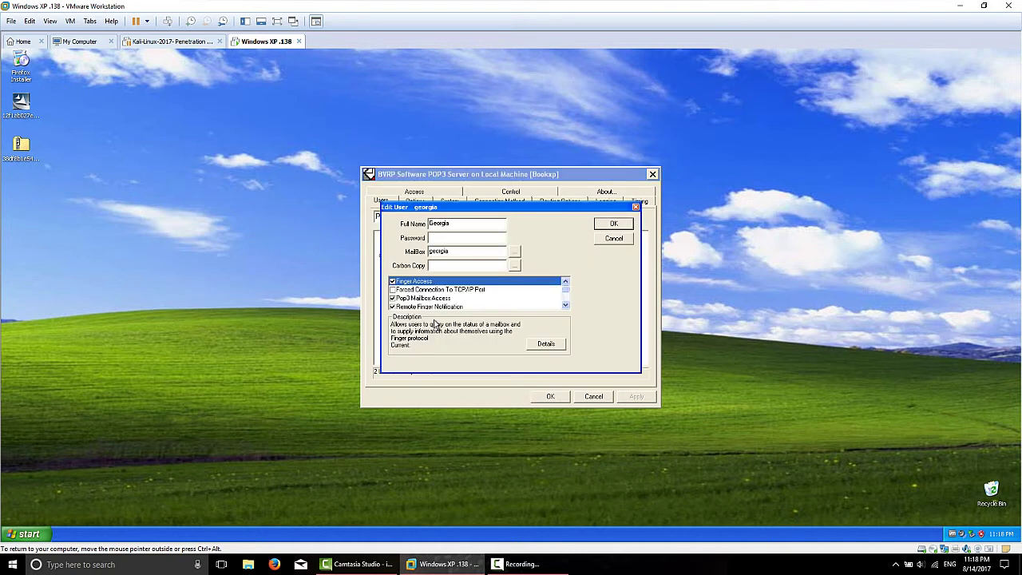
click(445, 237)
click(609, 226)
click(550, 396)
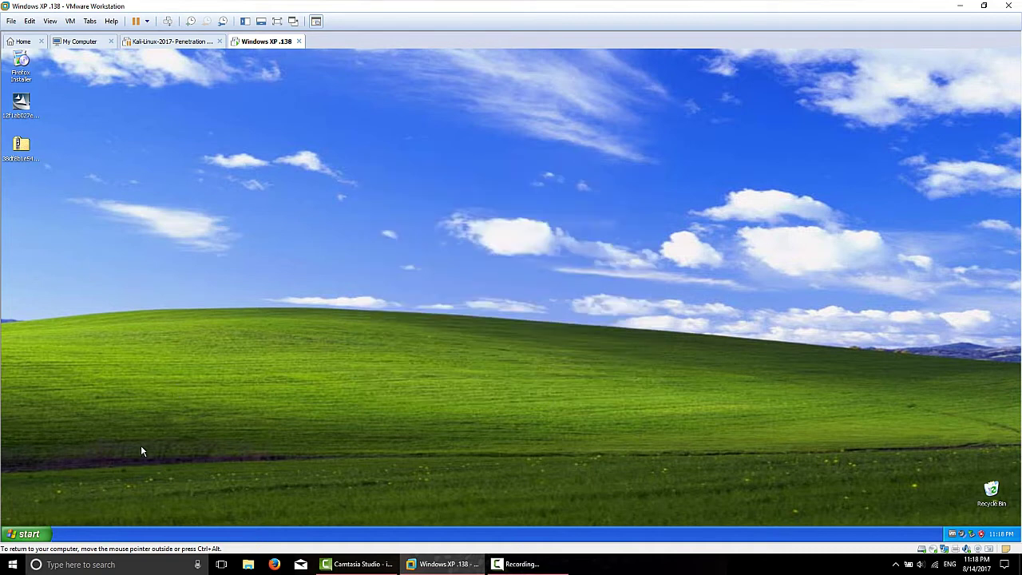
Step: Launch Firefox in the XP guest and load exploit-db.com from the address-bar history
click(28, 534)
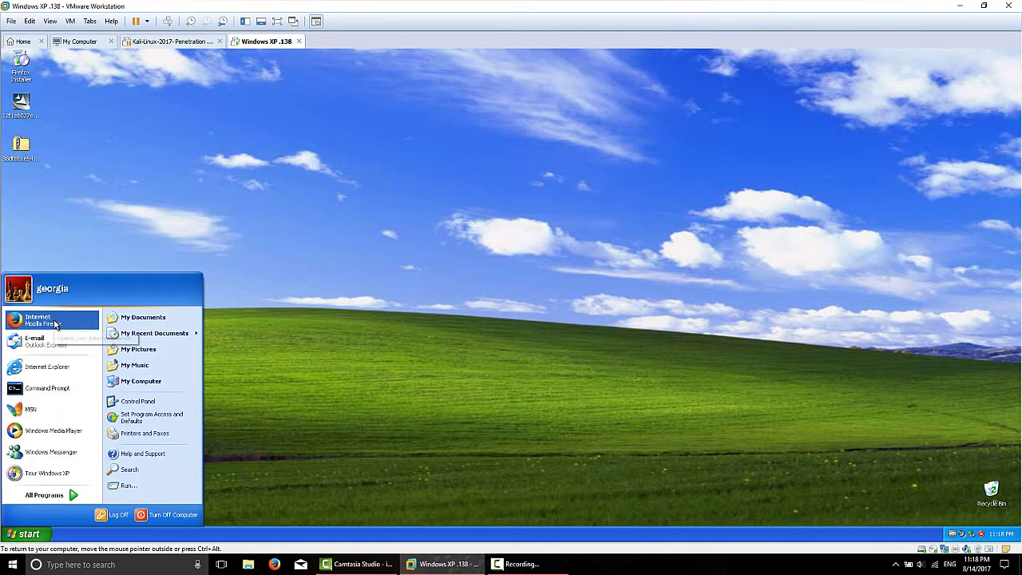
click(54, 322)
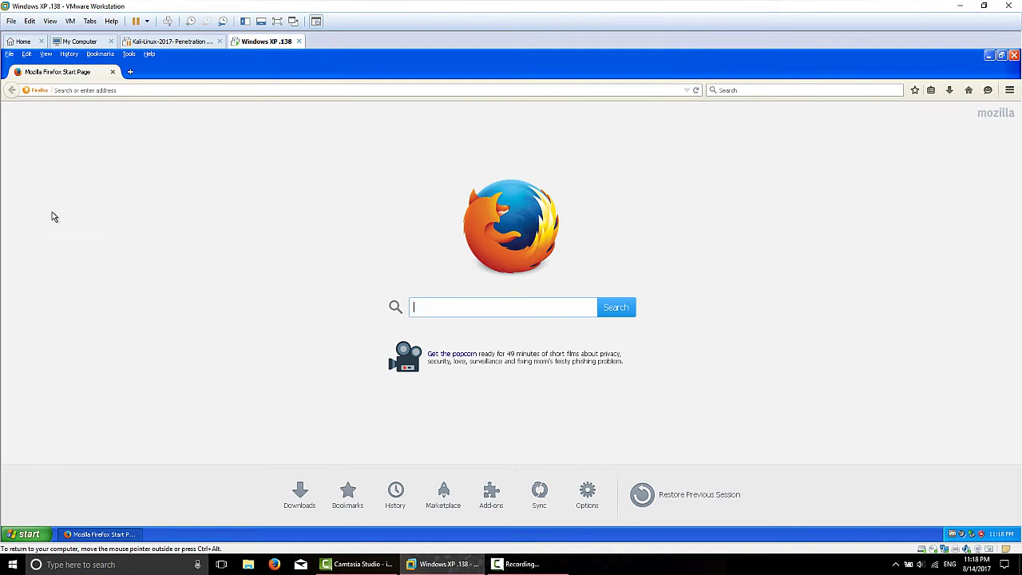
click(686, 90)
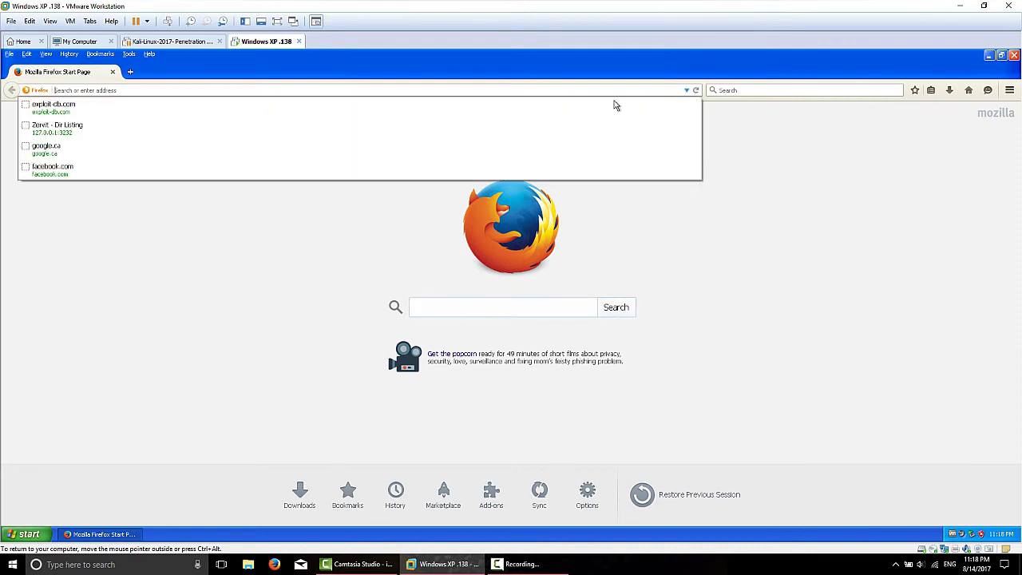
click(85, 113)
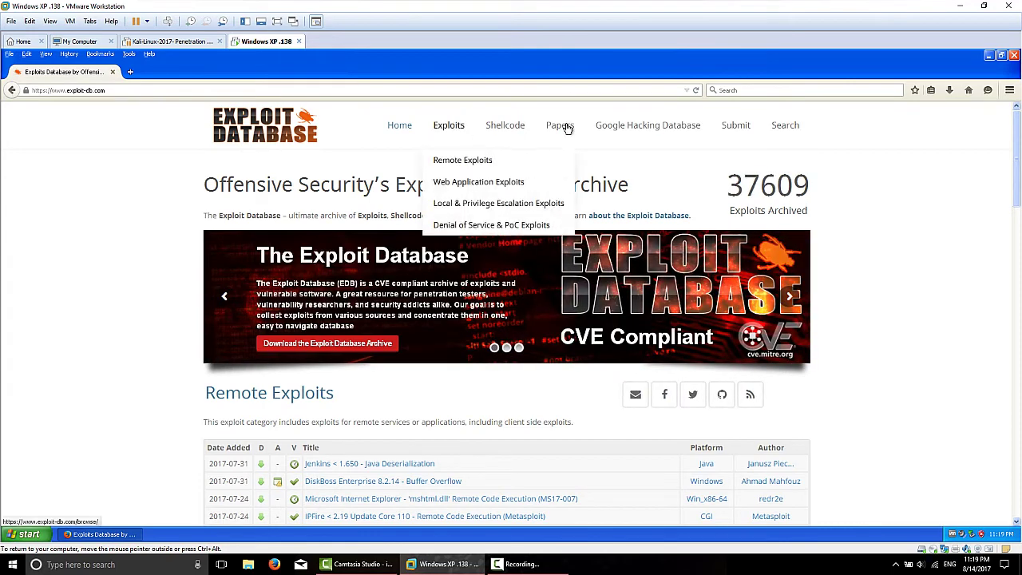
Step: Open Exploit Database's search page, pass the reCAPTCHA car-image check, and start typing 3Com
click(785, 128)
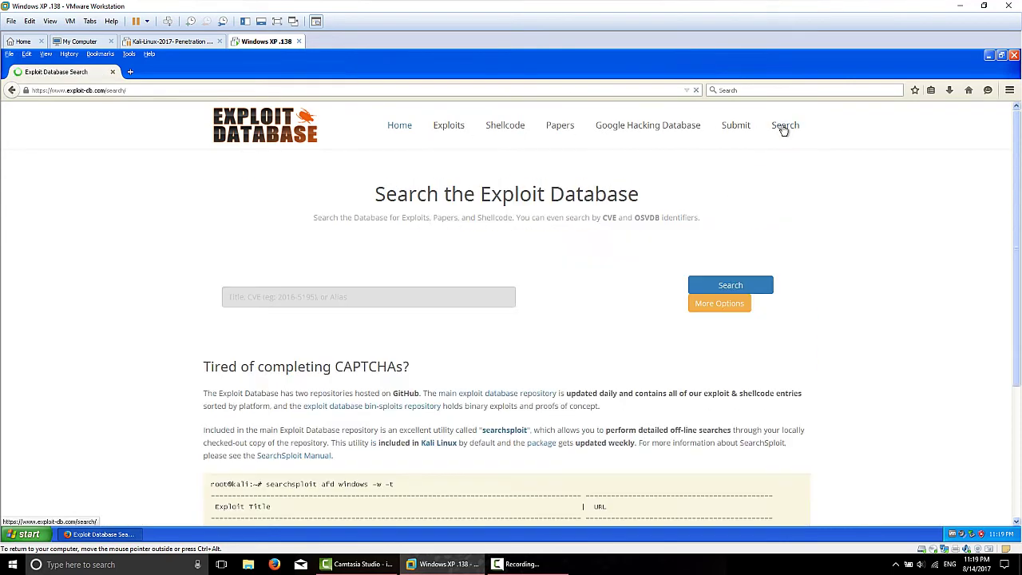
click(536, 298)
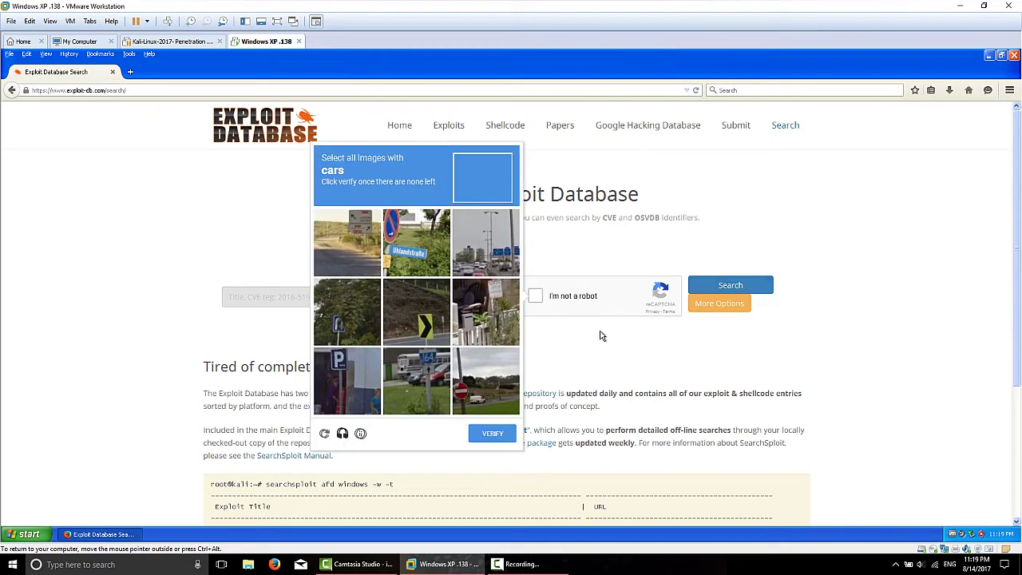
click(435, 389)
click(483, 375)
click(486, 239)
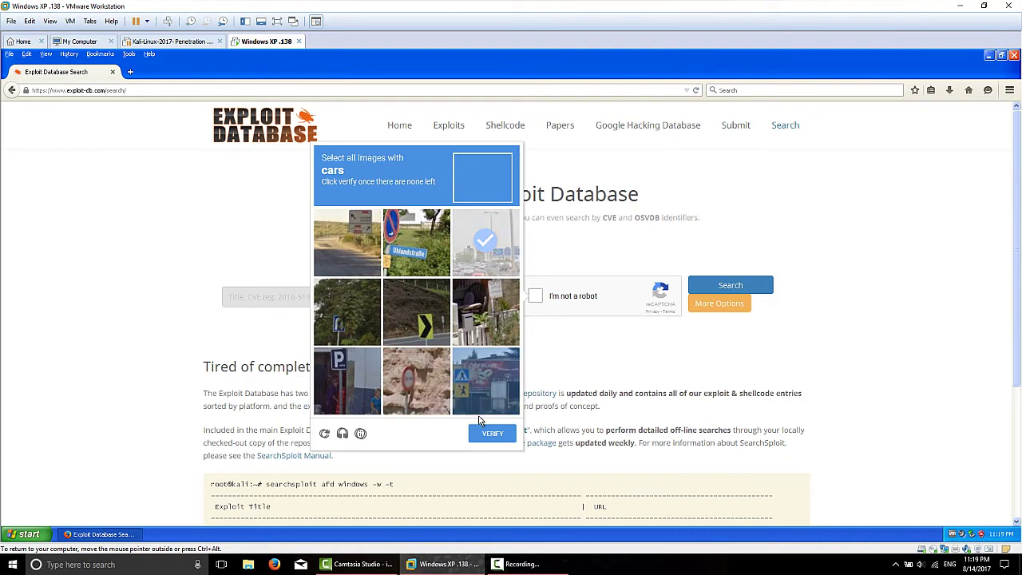
click(494, 255)
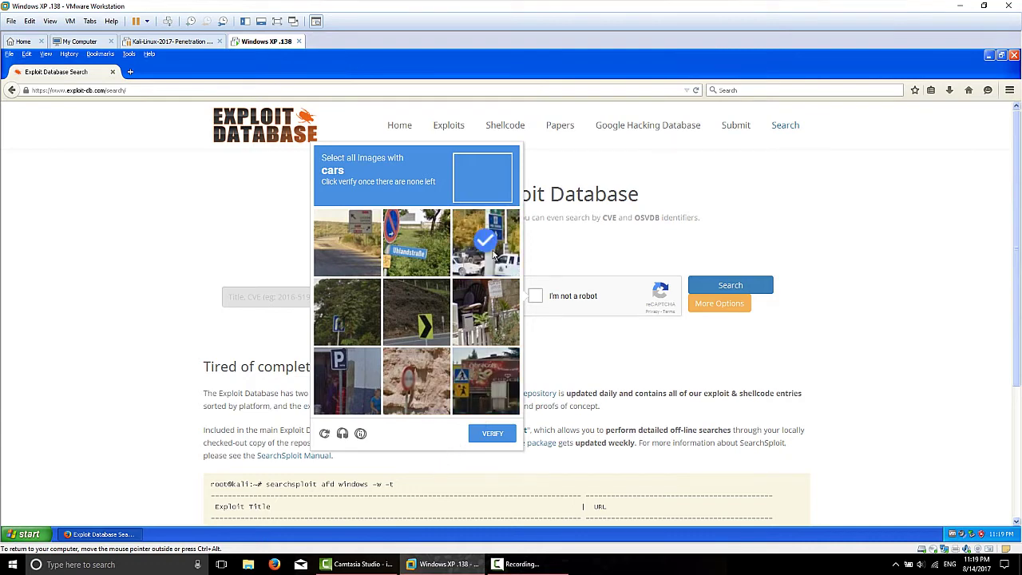
click(481, 433)
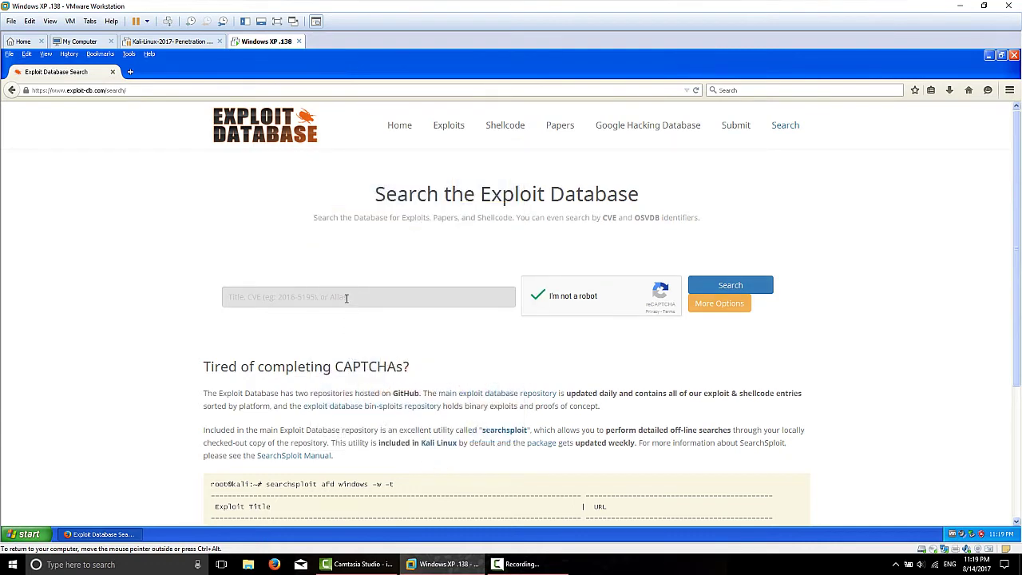
click(346, 297)
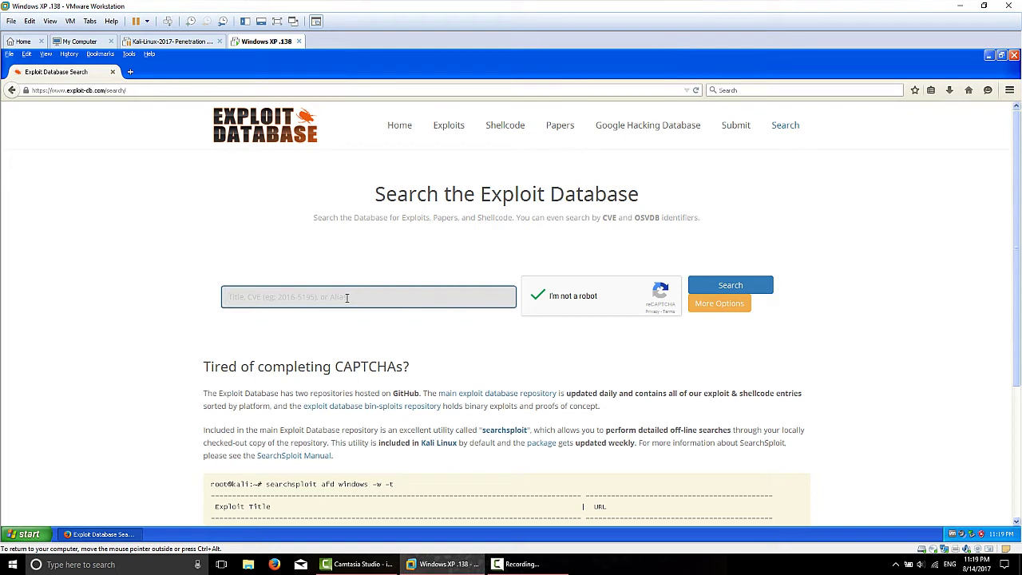
text(s)
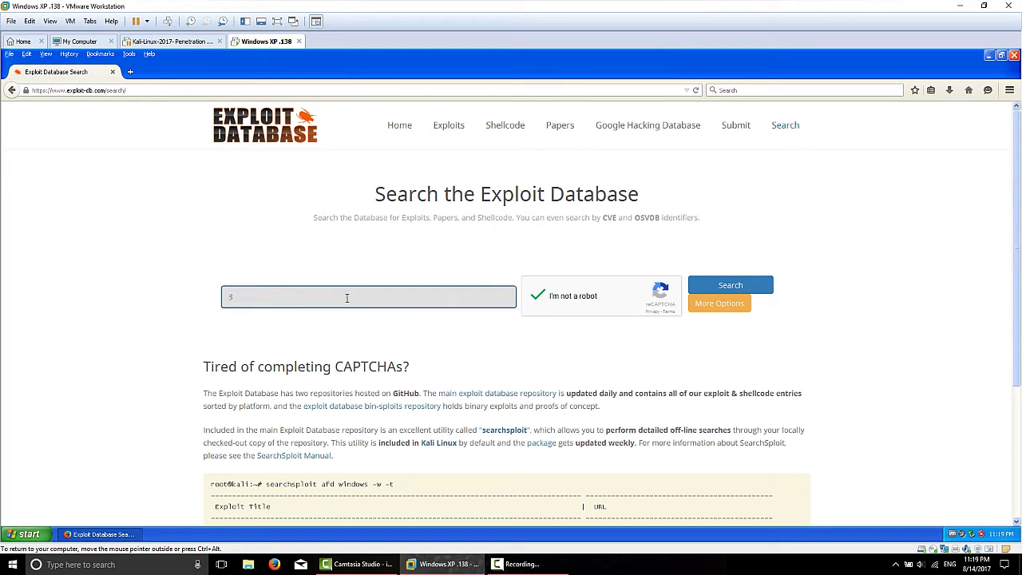
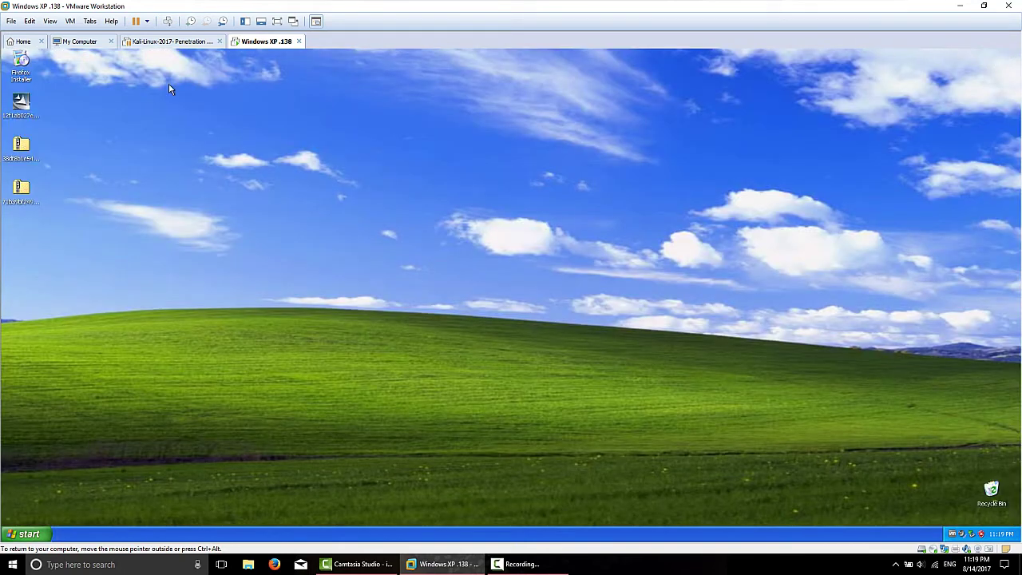
Step: Move the 3CTftpSvc zip down the XP desktop and open it to list 3CTftpSvc, 3CTftpSvcCtrl, Install, Revision
click(21, 189)
drag(20, 189, 62, 232)
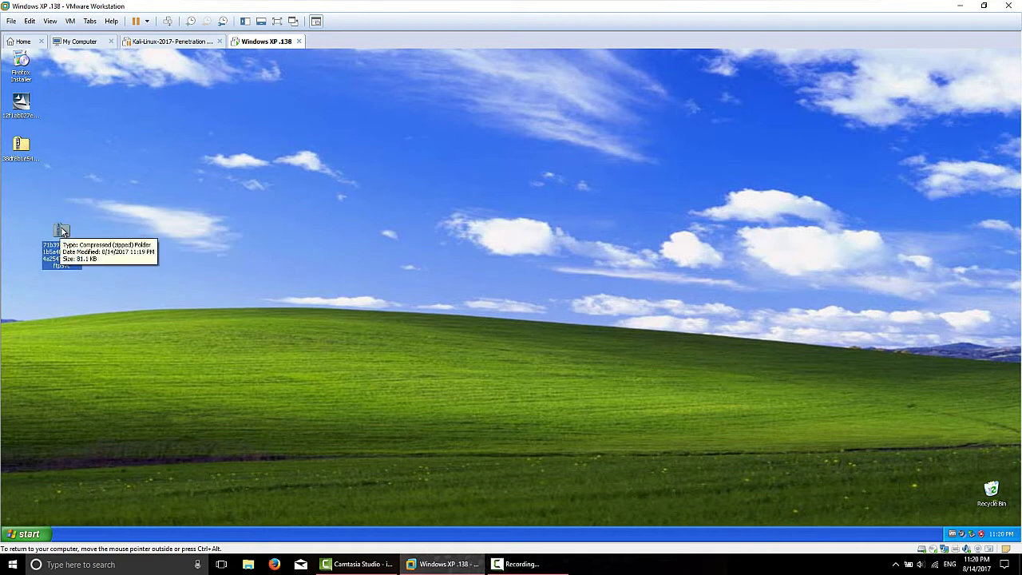
double_click(61, 229)
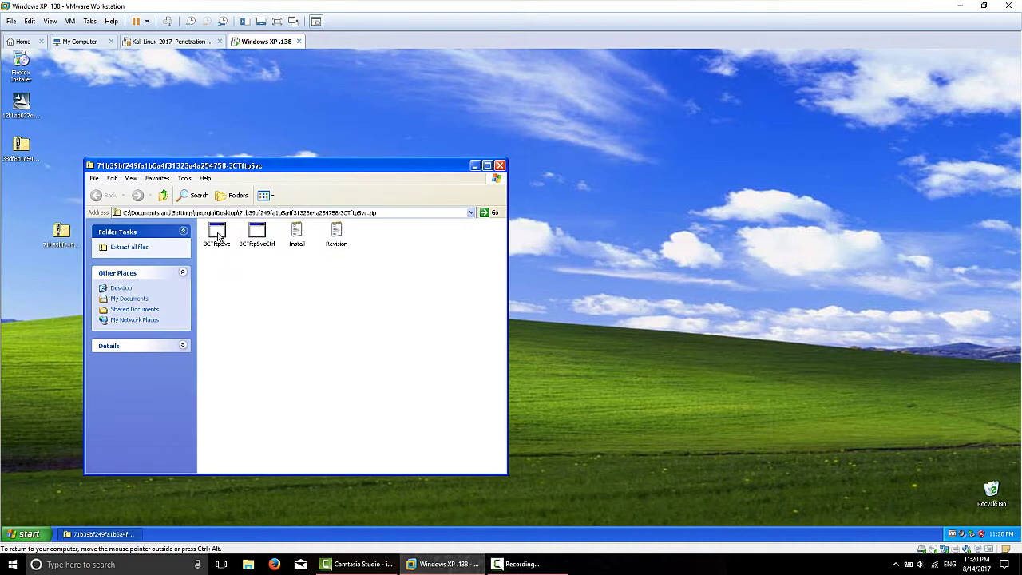
Step: Copy the 3CTftpSvc file, then marquee-select all four zip files and copy them
click(218, 233)
right_click(218, 234)
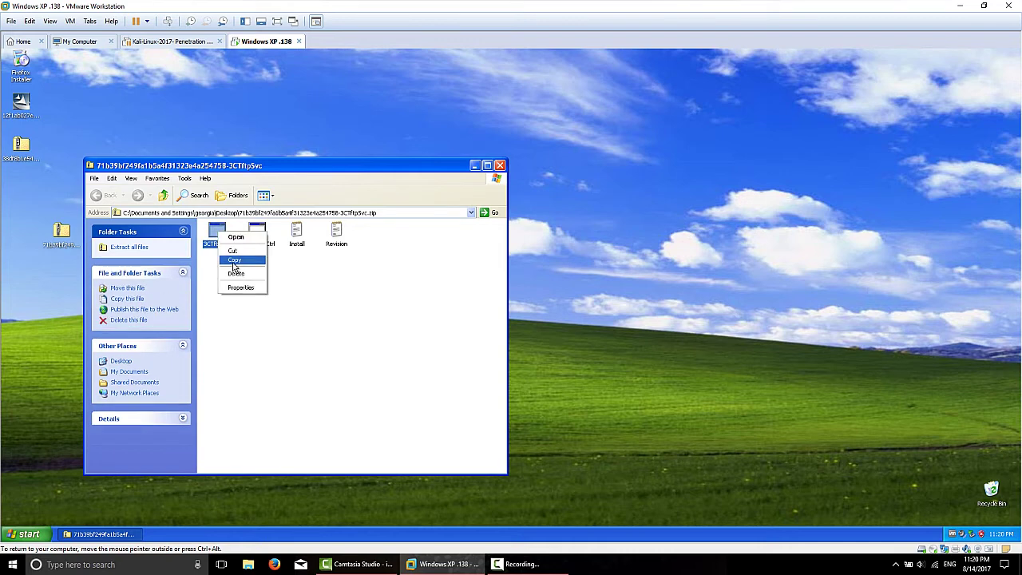
click(234, 260)
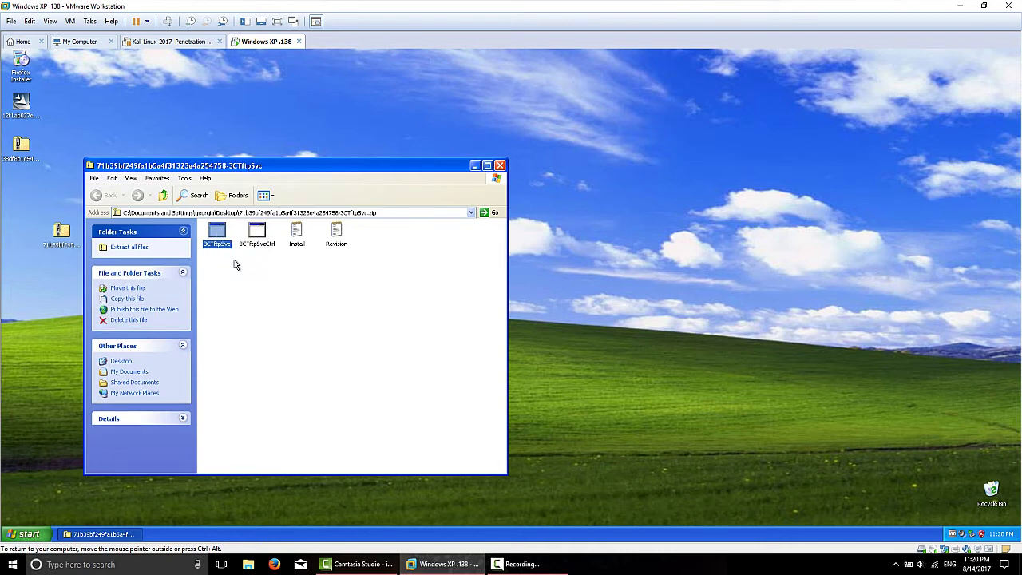
click(367, 245)
drag(368, 245, 207, 229)
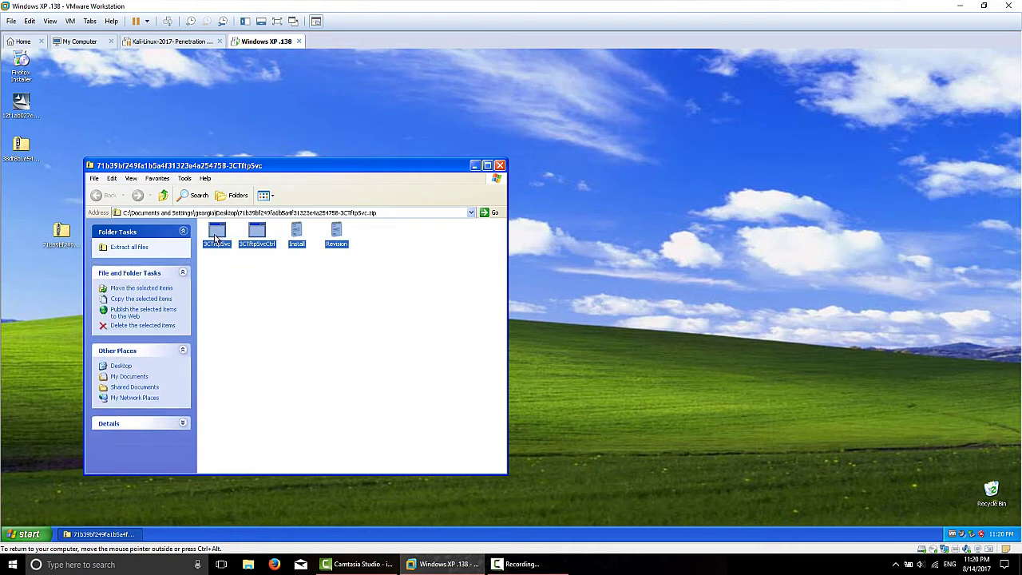
right_click(217, 232)
click(233, 260)
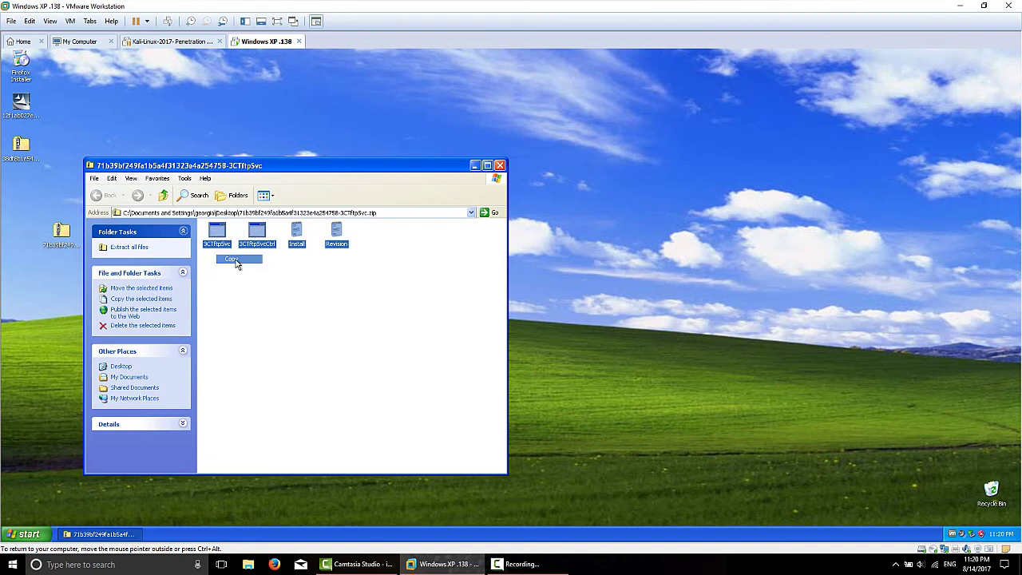
Step: Close the zip window without pasting, then reopen the zip and reselect all four files
click(500, 165)
right_click(115, 179)
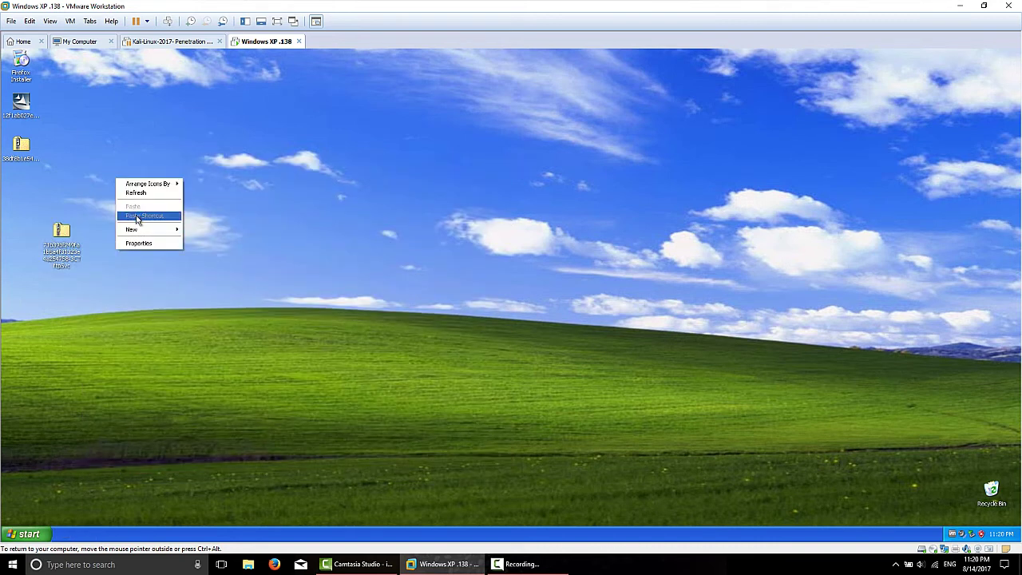
click(61, 234)
double_click(61, 233)
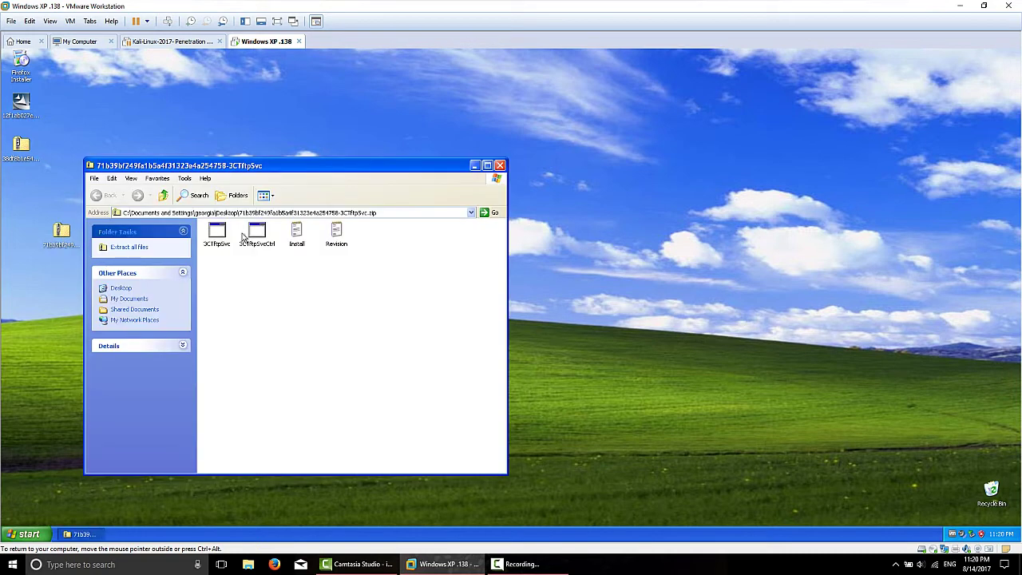
drag(372, 244, 214, 233)
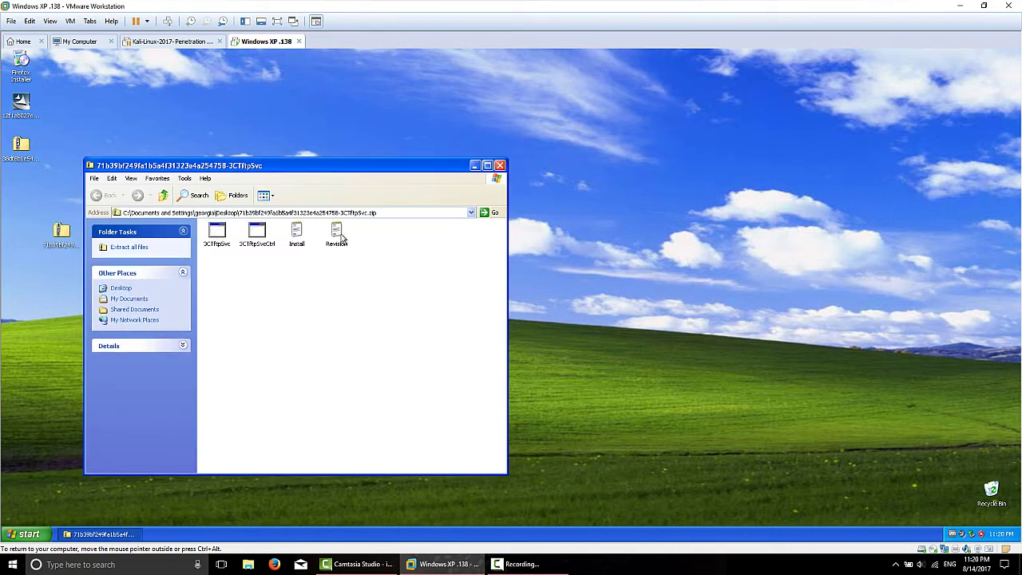
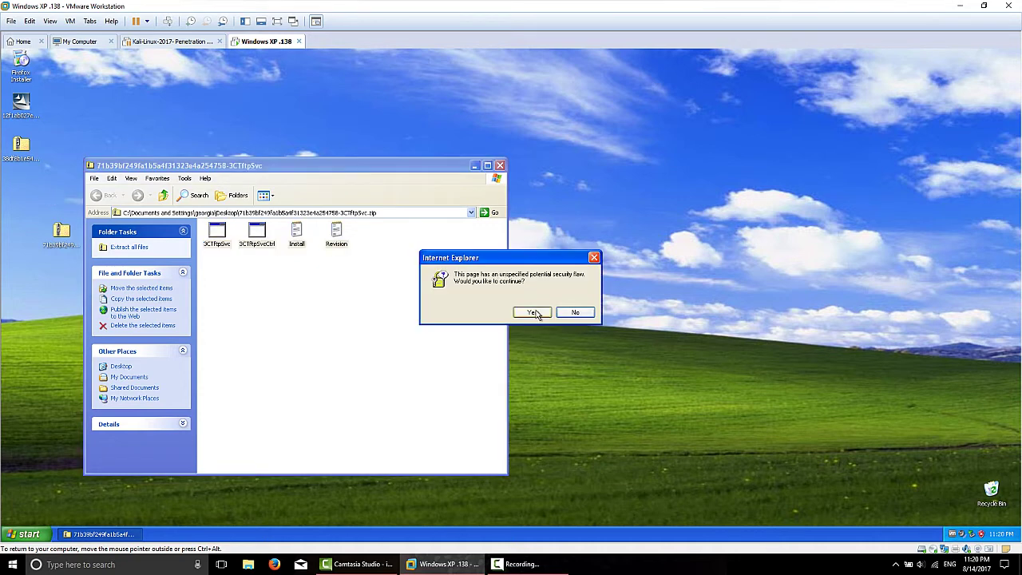
Step: Allow the four files to copy to the desktop, close the zip window, and tidy the icons
click(532, 312)
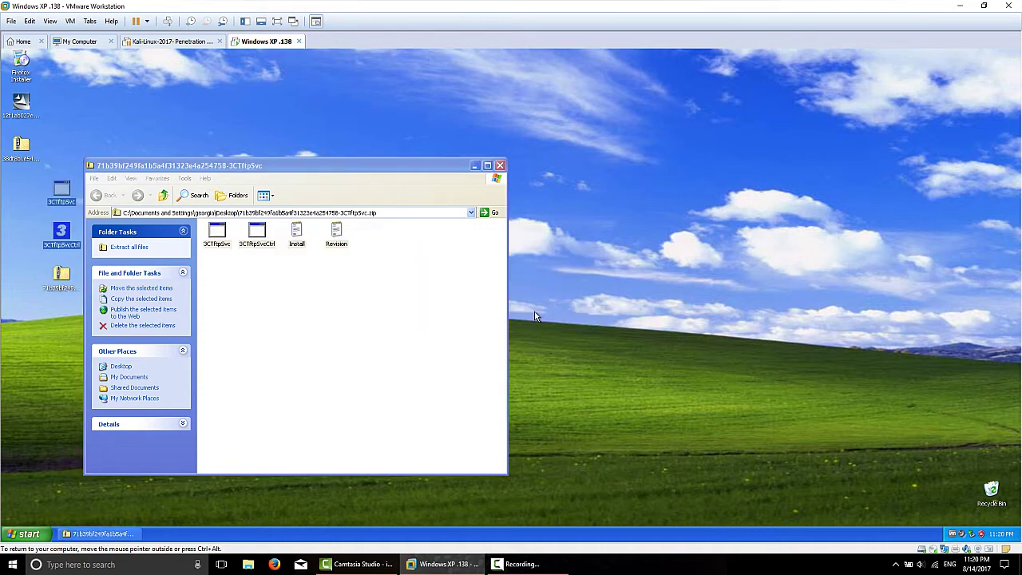
click(500, 165)
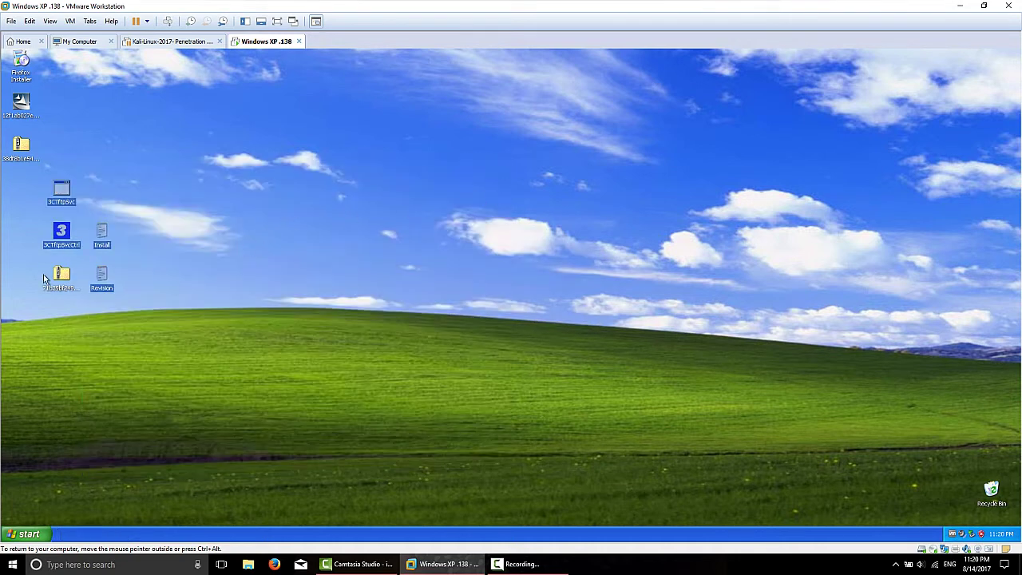
drag(60, 273, 29, 299)
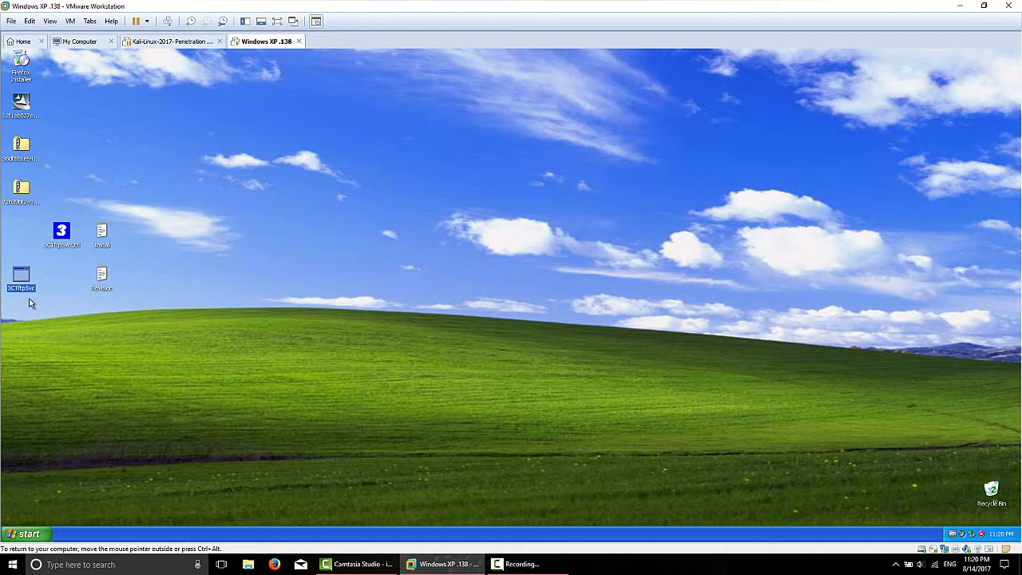
Step: Cut 3CTftpSvc from the desktop and navigate to the C:\WINDOWS folder
right_click(21, 277)
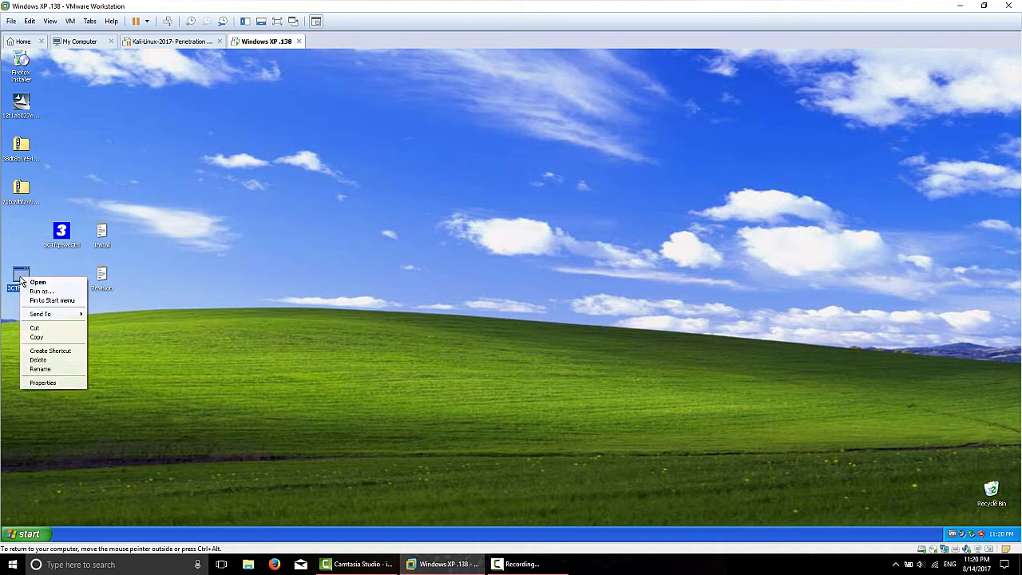
click(39, 330)
click(32, 535)
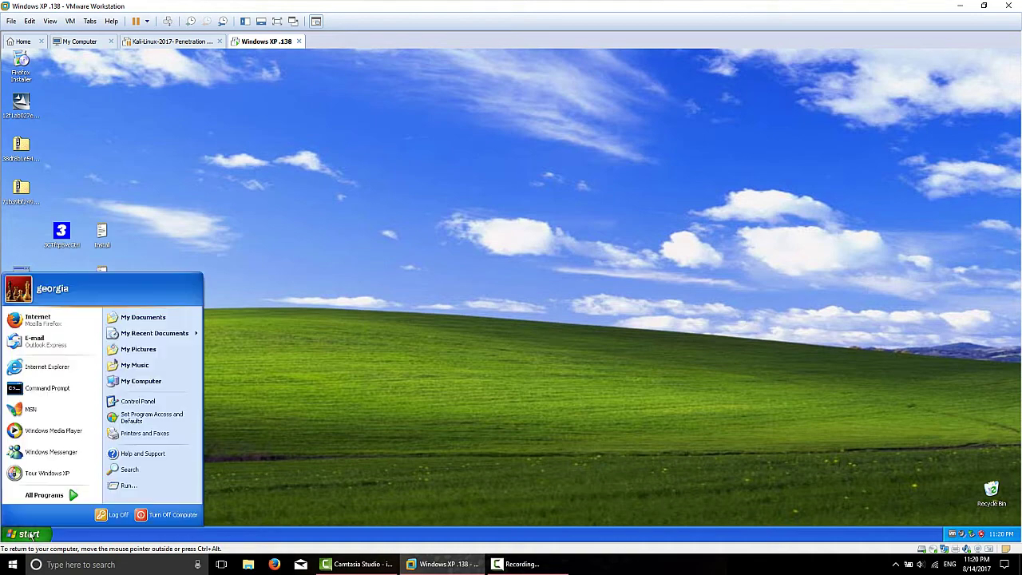
click(156, 317)
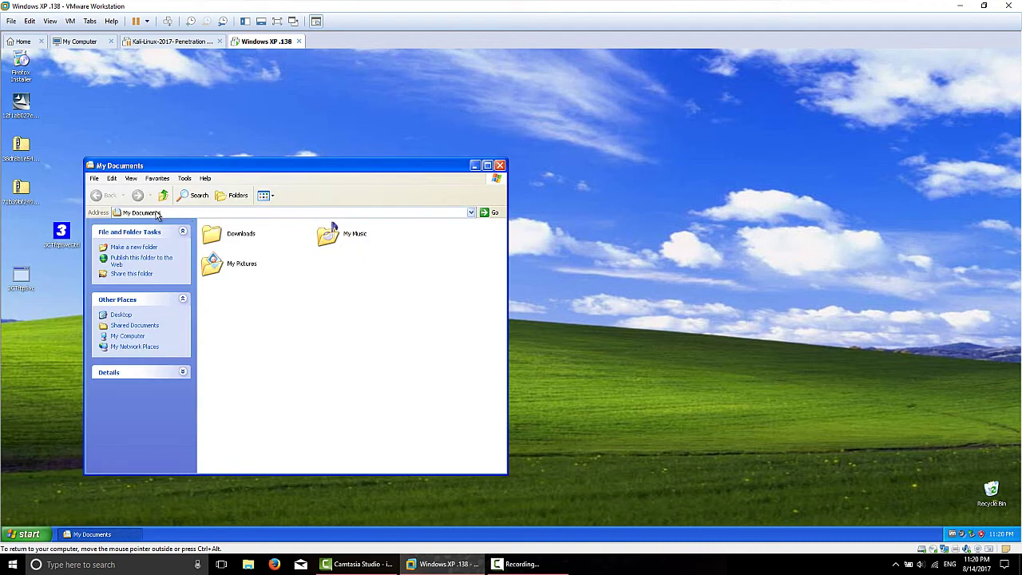
click(166, 211)
text(C:)
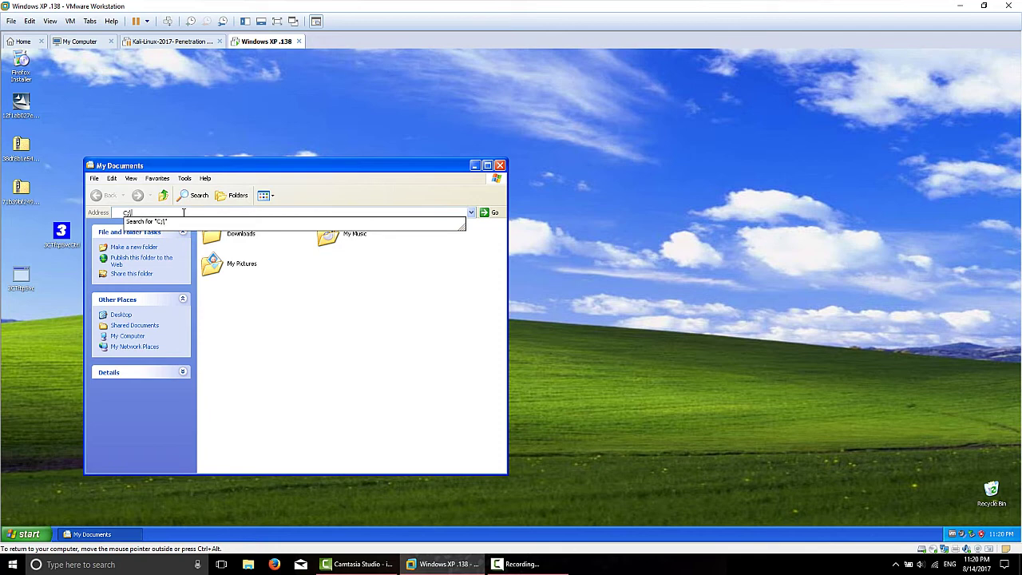
key(BackSpace)
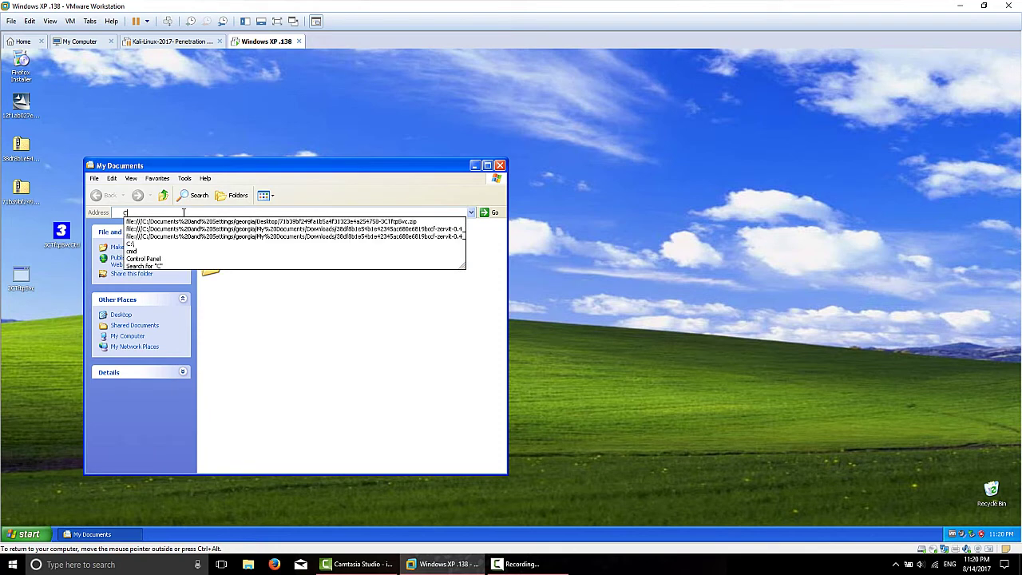
text(:\)
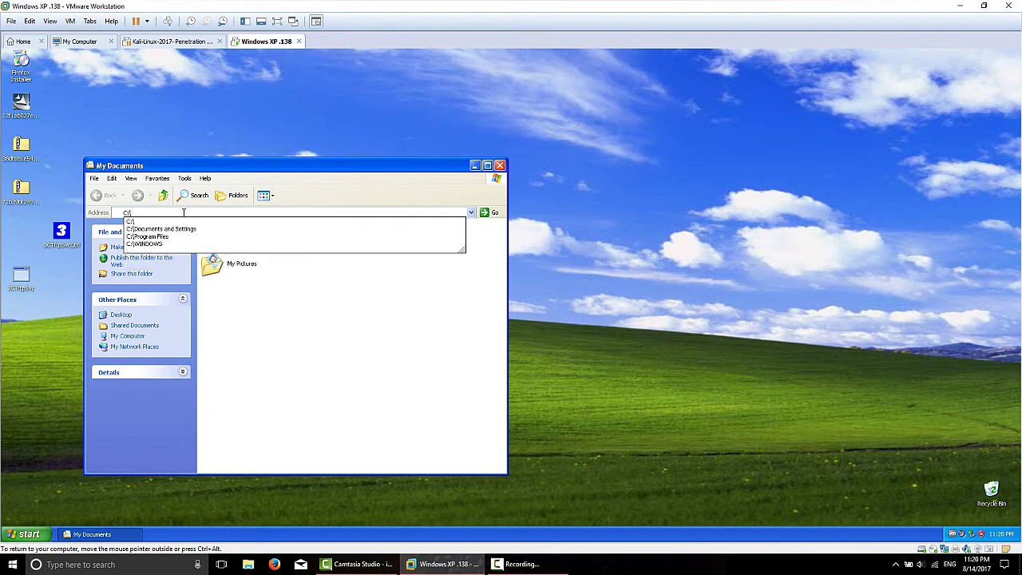
text(WINDOWS)
key(Return)
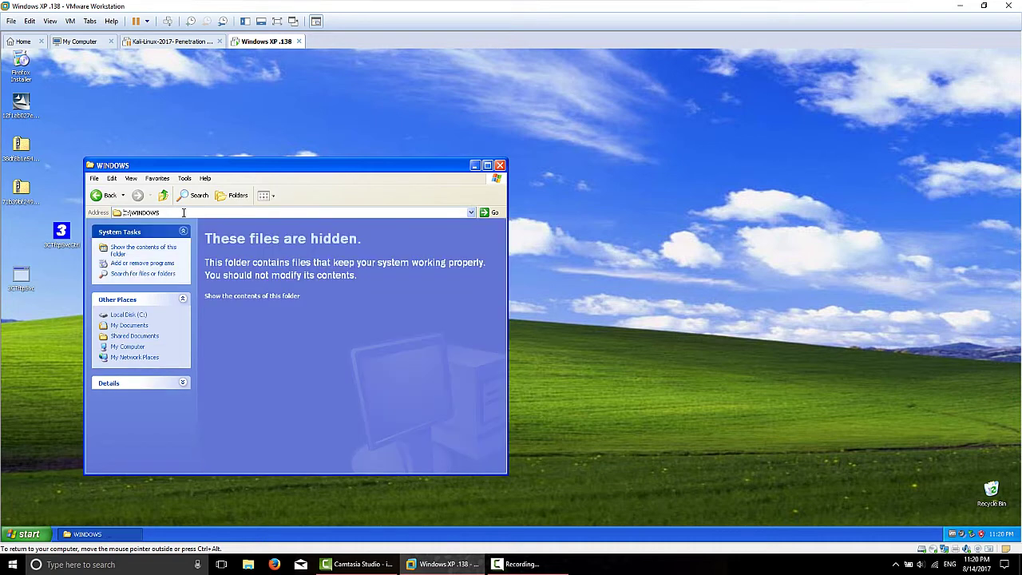
Step: Reveal the WINDOWS folder contents, paste 3CTftpSvc there, and close the folder
click(265, 297)
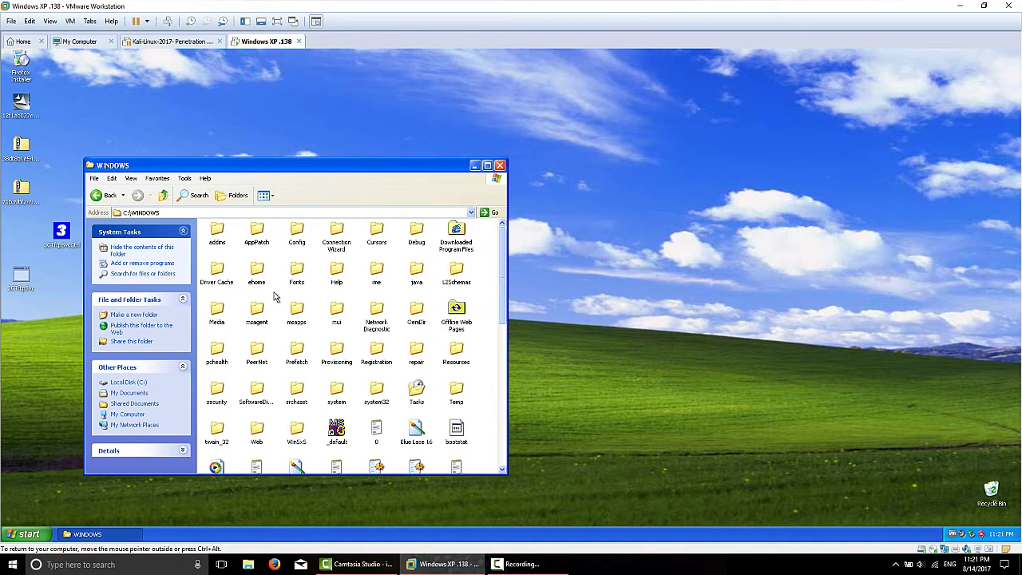
right_click(277, 293)
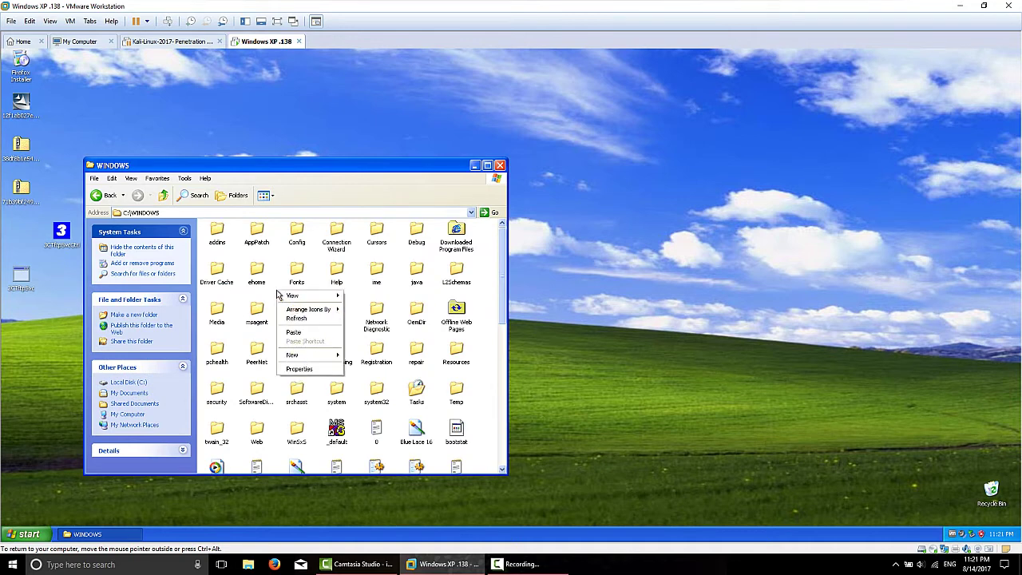
click(293, 333)
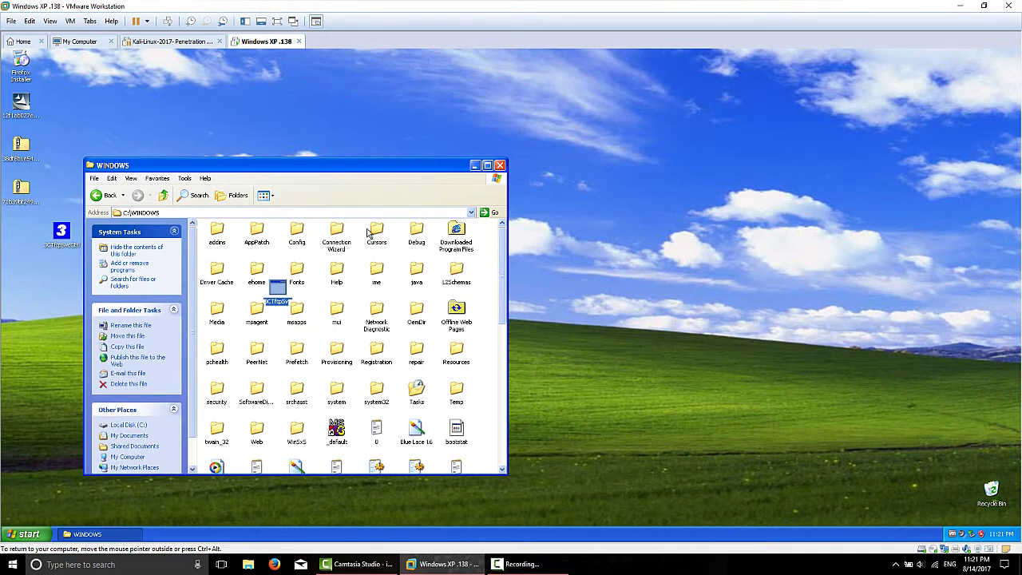
click(298, 324)
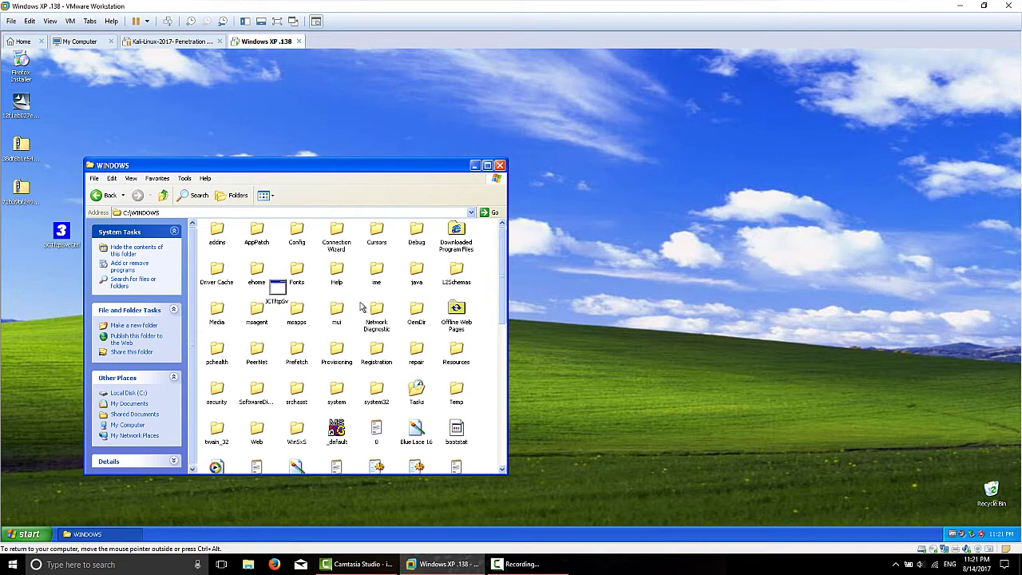
click(500, 166)
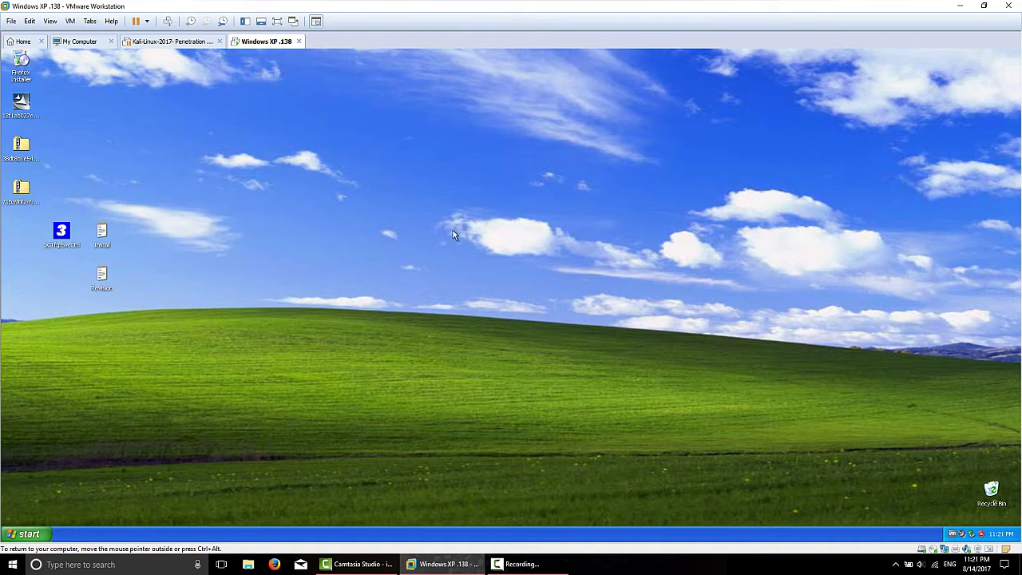
Step: Launch 3CTftpSvcCtrl and install the 3Com TFTP service
drag(65, 232, 25, 233)
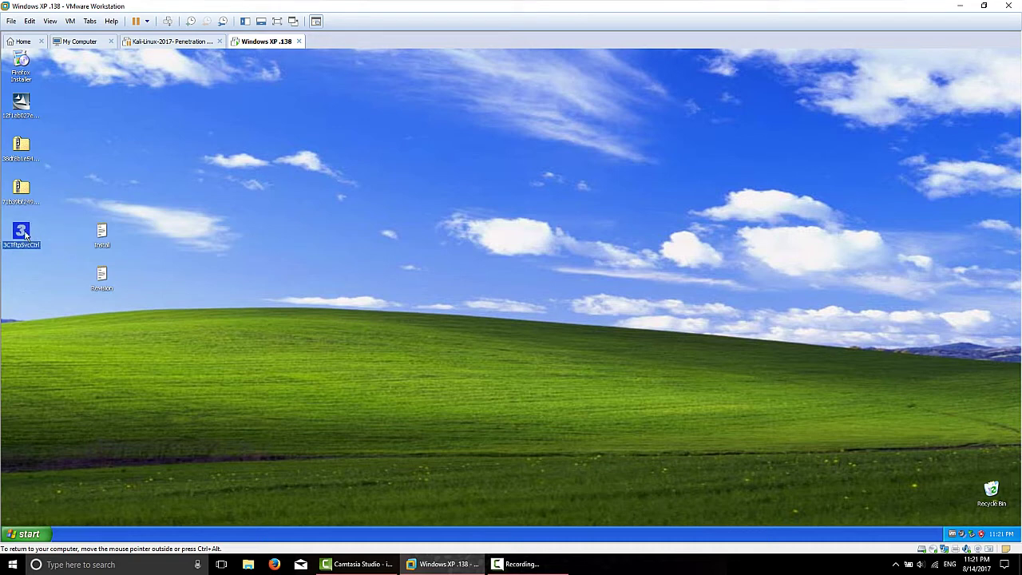
double_click(21, 232)
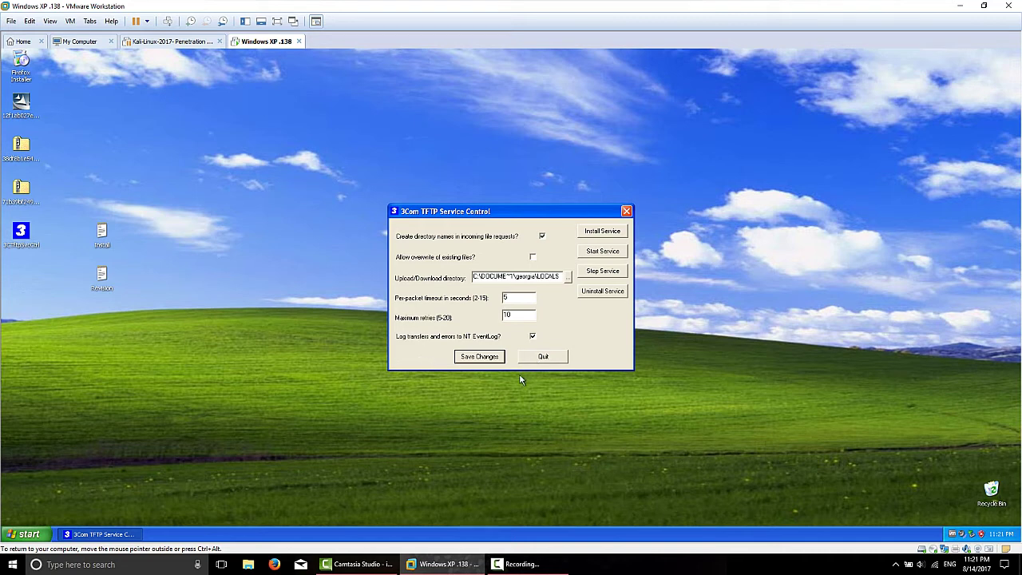
click(603, 232)
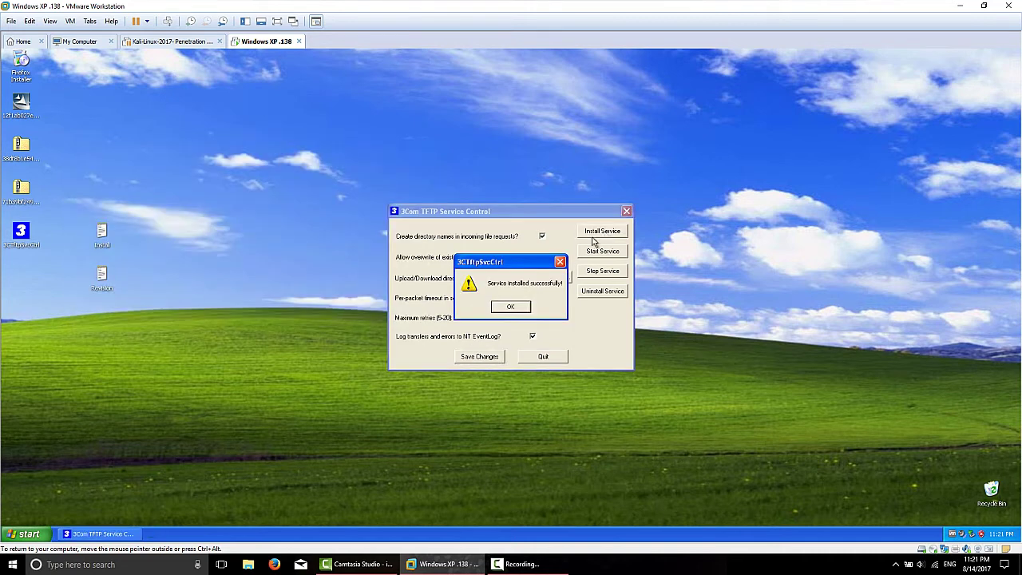
click(509, 309)
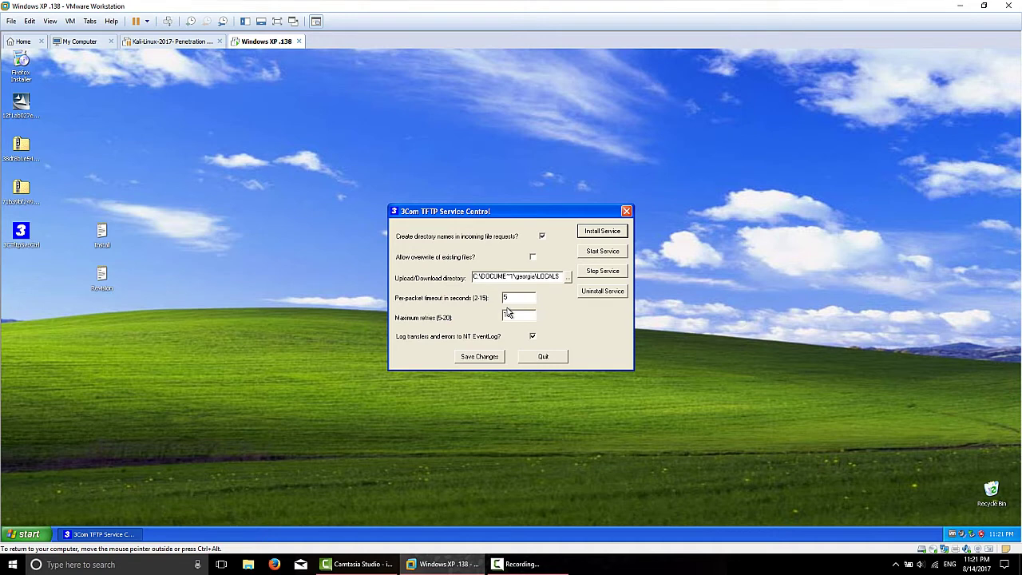
Step: Start the TFTP service and close the 3Com TFTP Service Control window
click(606, 252)
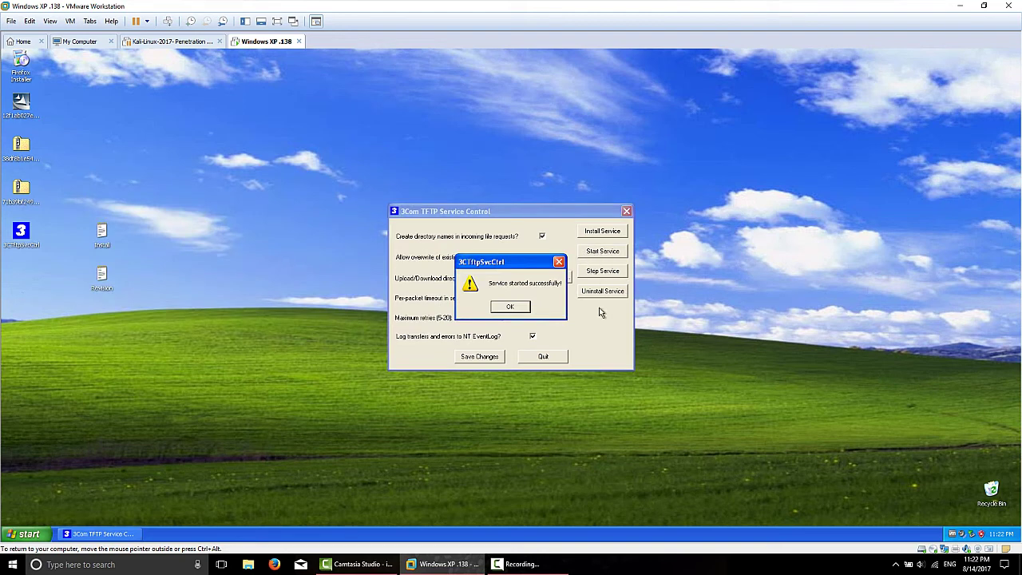
click(511, 307)
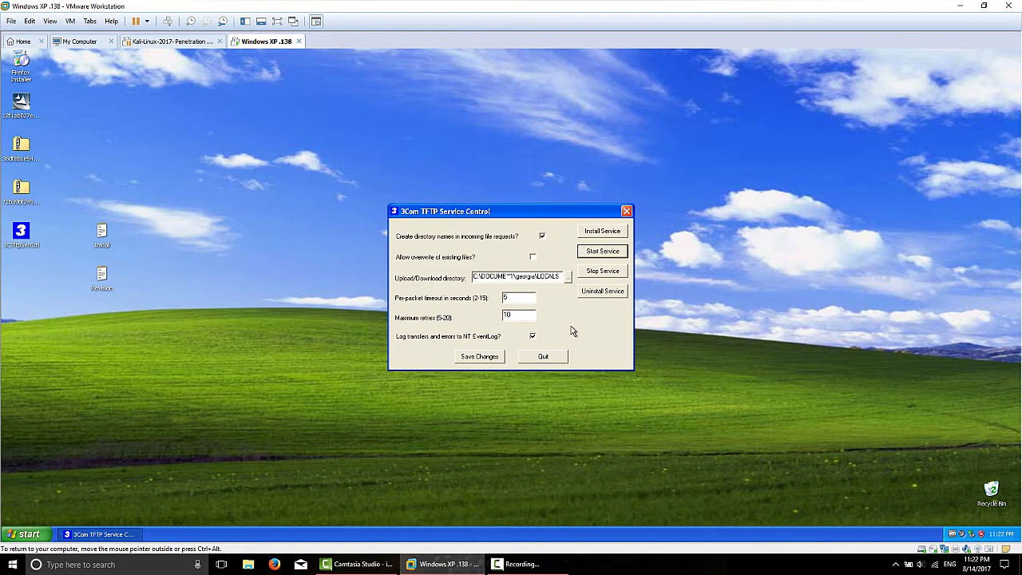
click(627, 211)
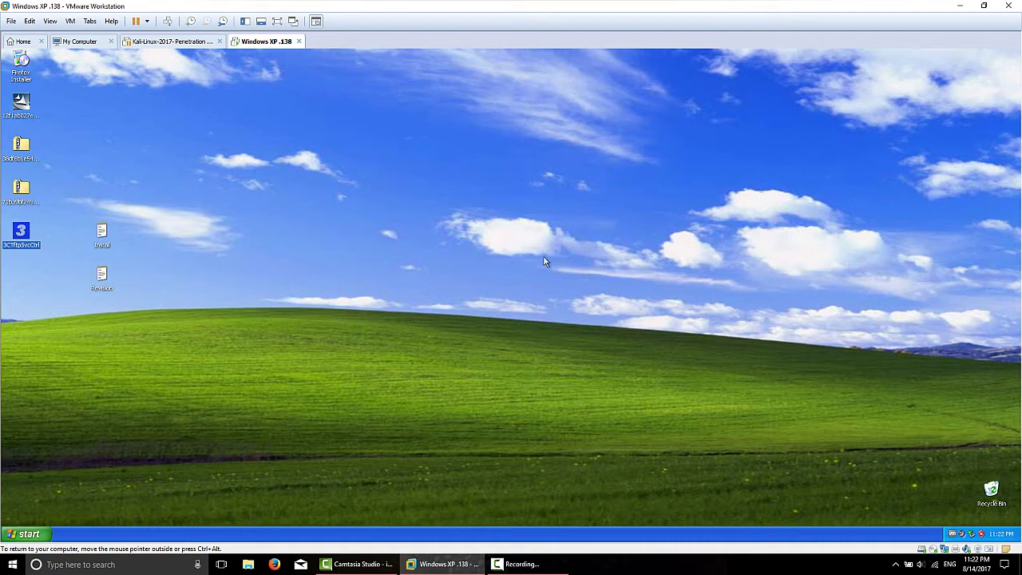
click(24, 534)
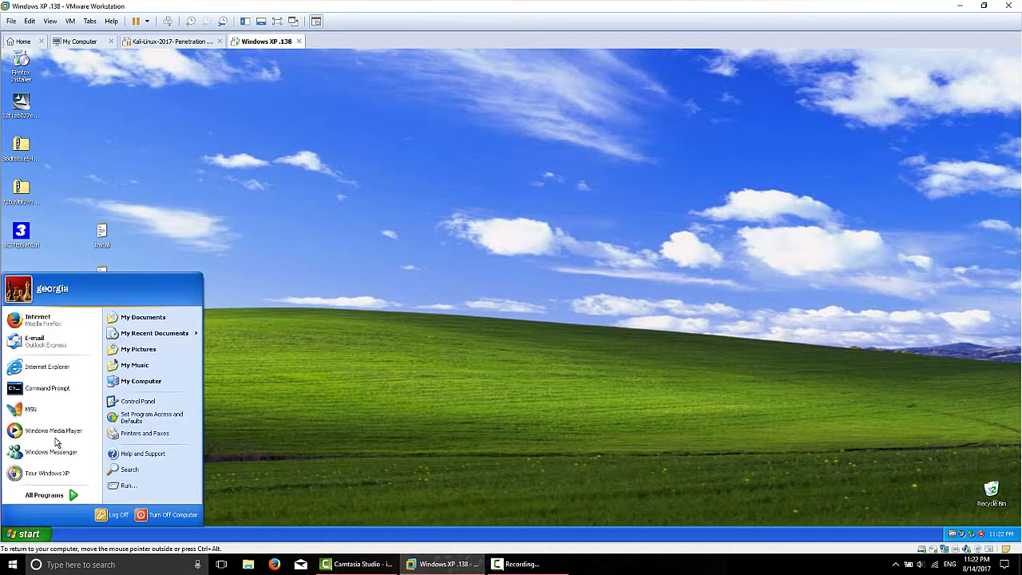
click(65, 326)
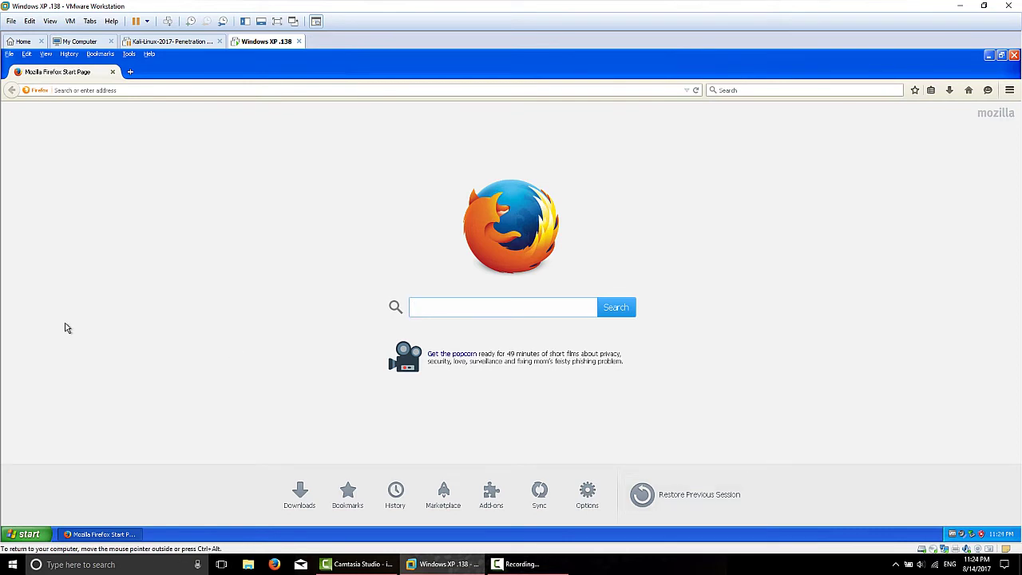
click(183, 91)
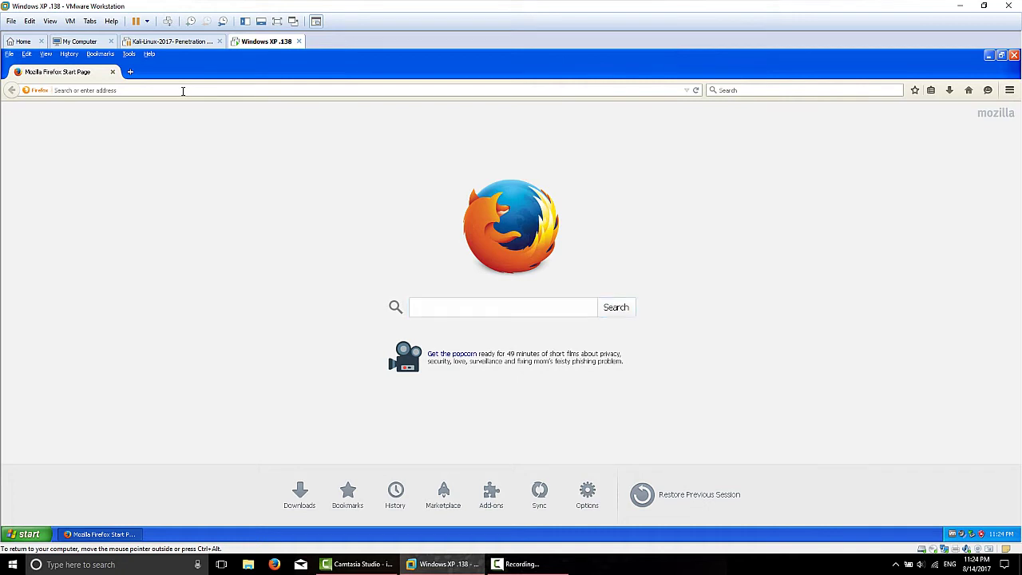
text(www.oldap)
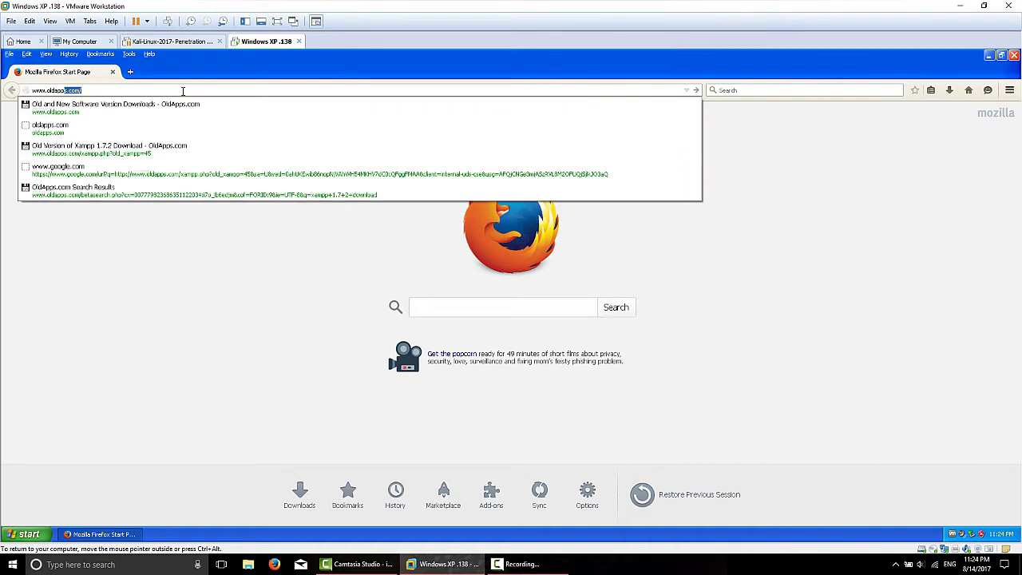
text(ps.com/)
text(xa)
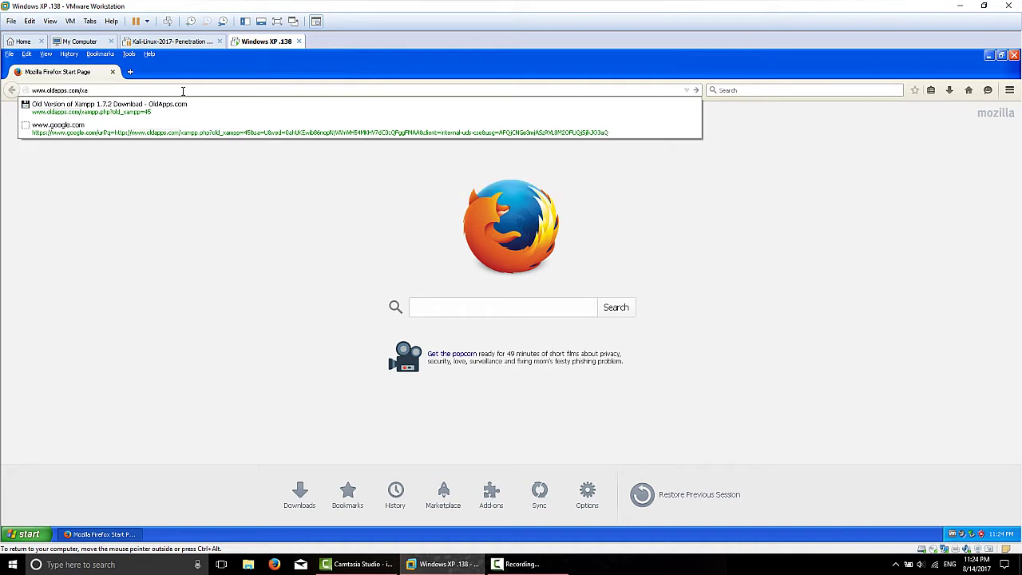
text(mpp.php?old_xampp=45)
key(Return)
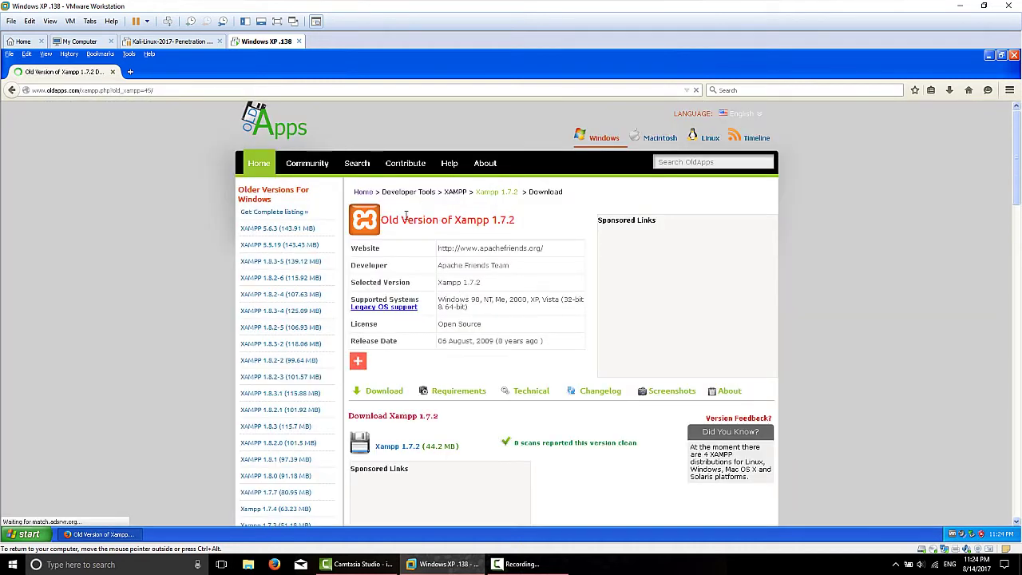
Step: Download the Xampp 1.7.2 installer and save it to the Desktop
click(380, 389)
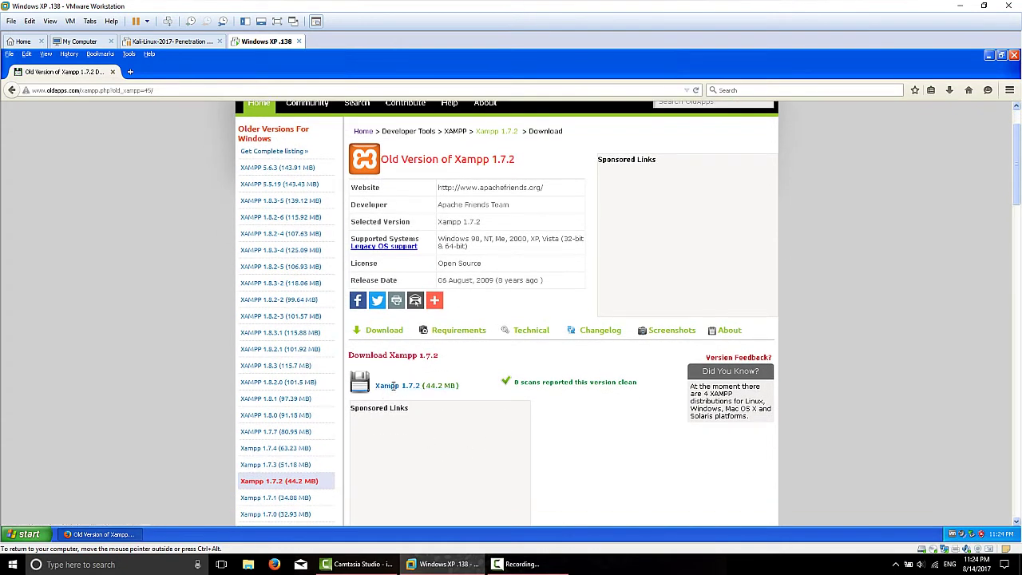
click(388, 385)
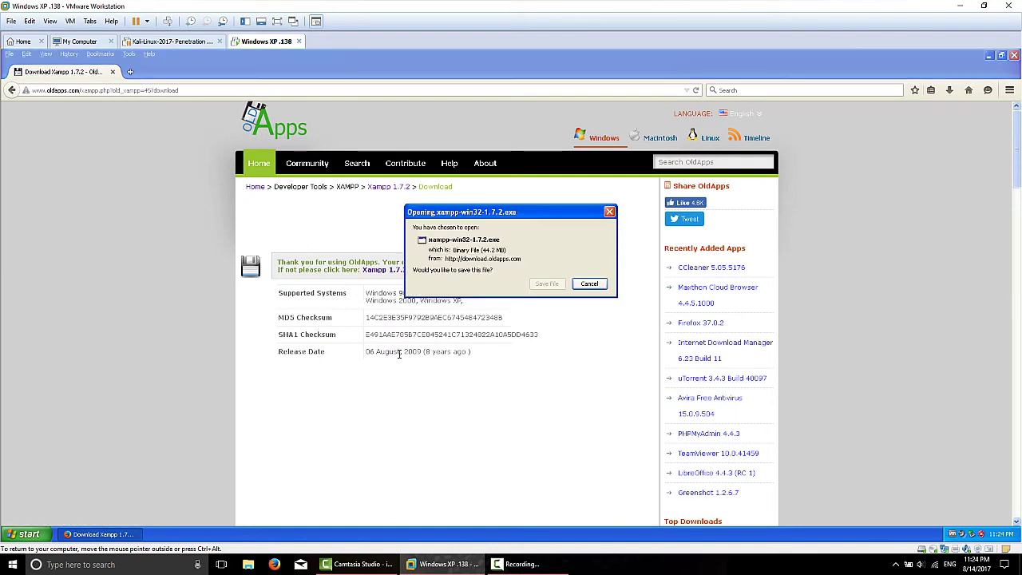
click(547, 283)
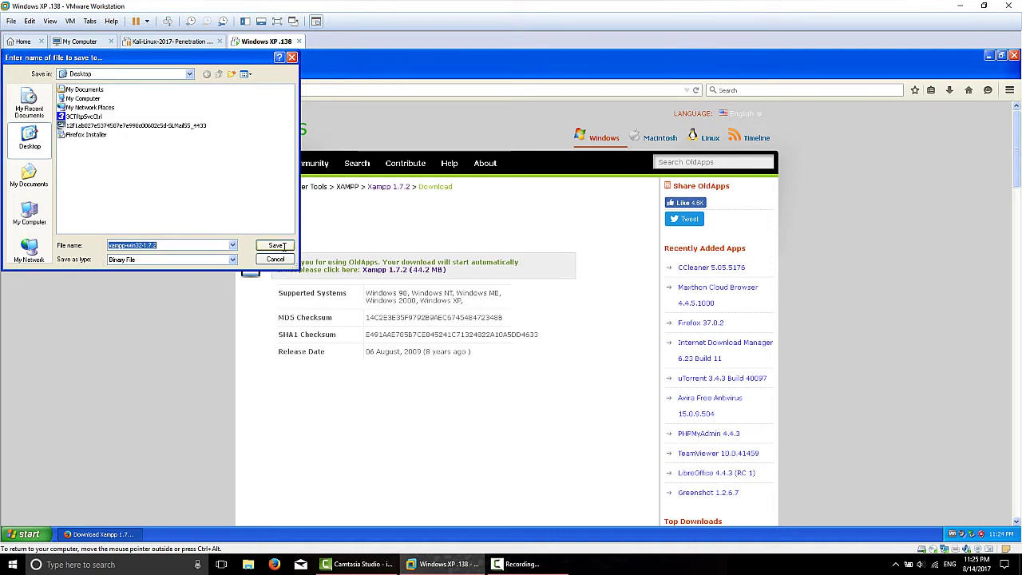
click(276, 245)
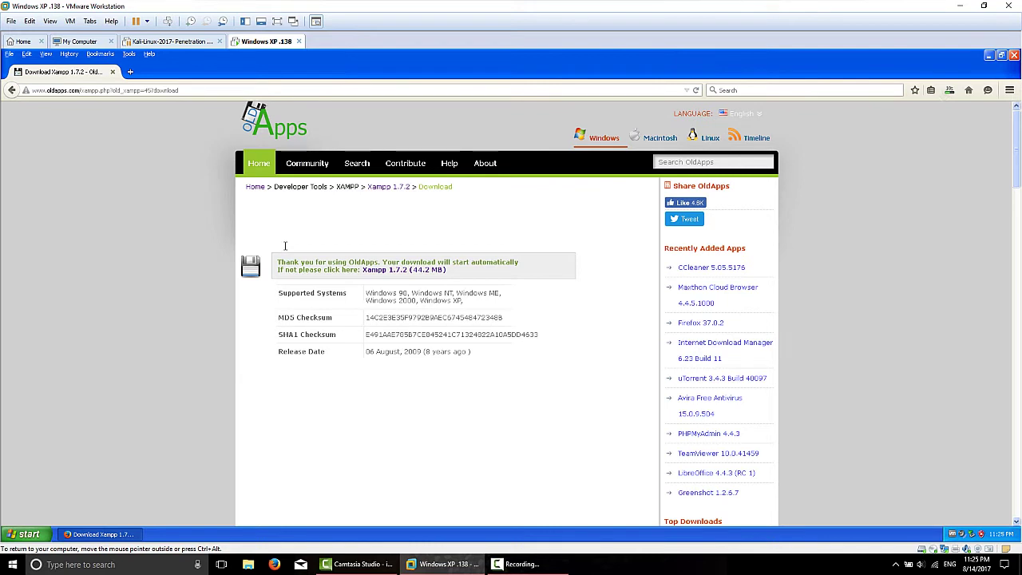
Step: Confirm the 44.2 MB xampp-win32-1.7.2.exe download finished, then close Firefox
click(949, 89)
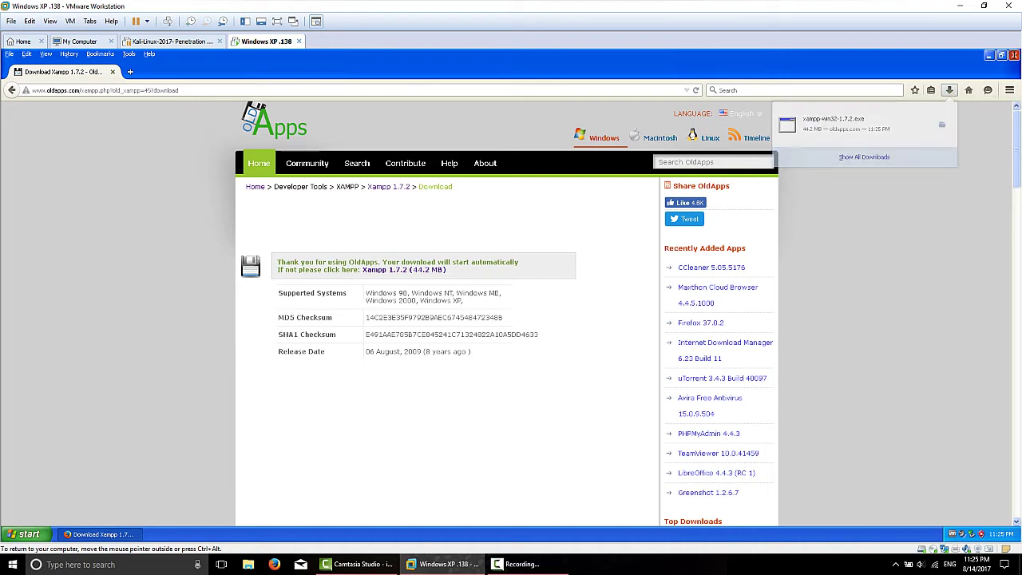
click(1013, 55)
click(115, 276)
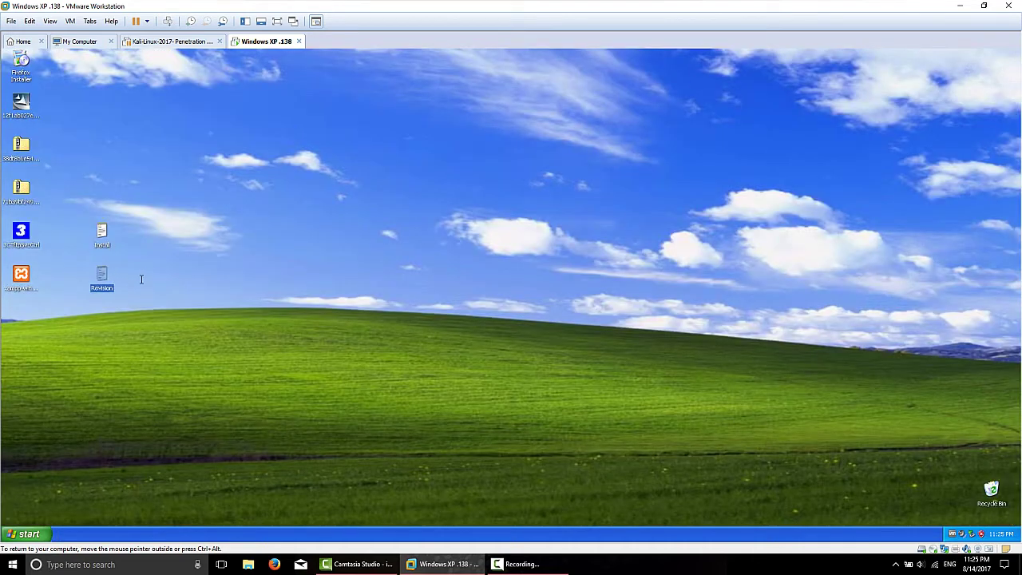
Step: Tidy the desktop icons and run xampp-win32-1.7.2, extracting it to the destination folder
drag(141, 279, 62, 189)
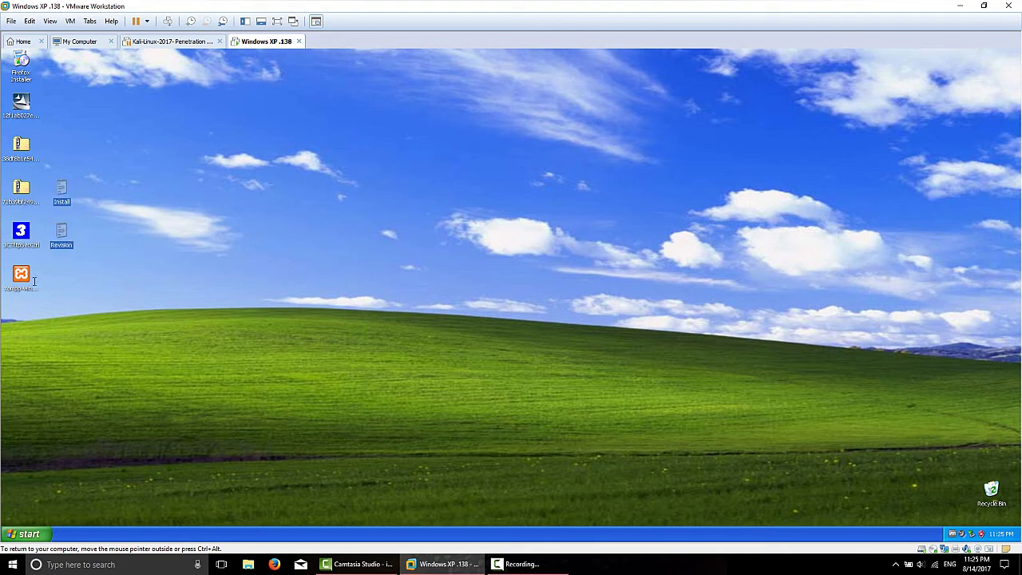
click(22, 275)
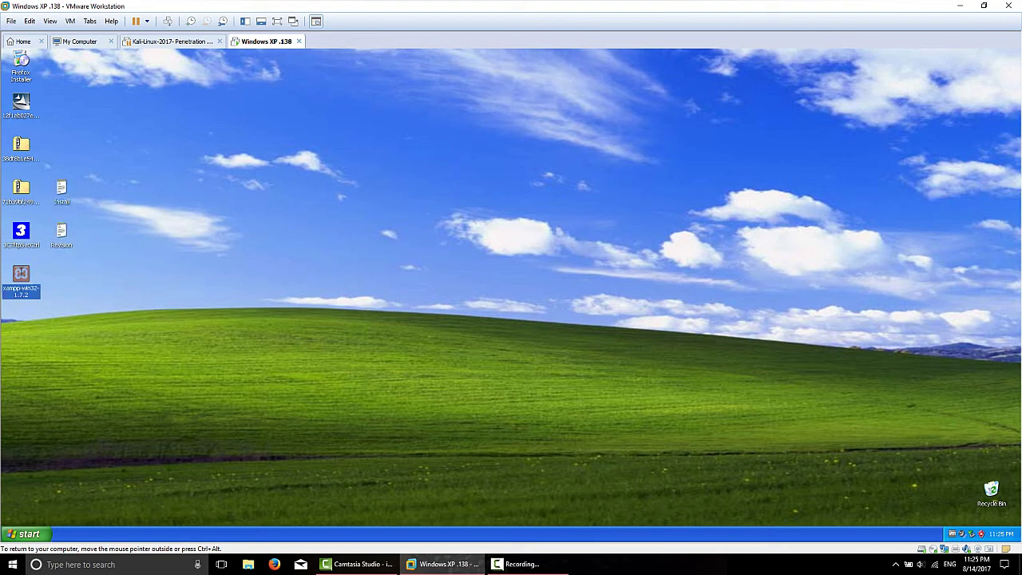
double_click(21, 274)
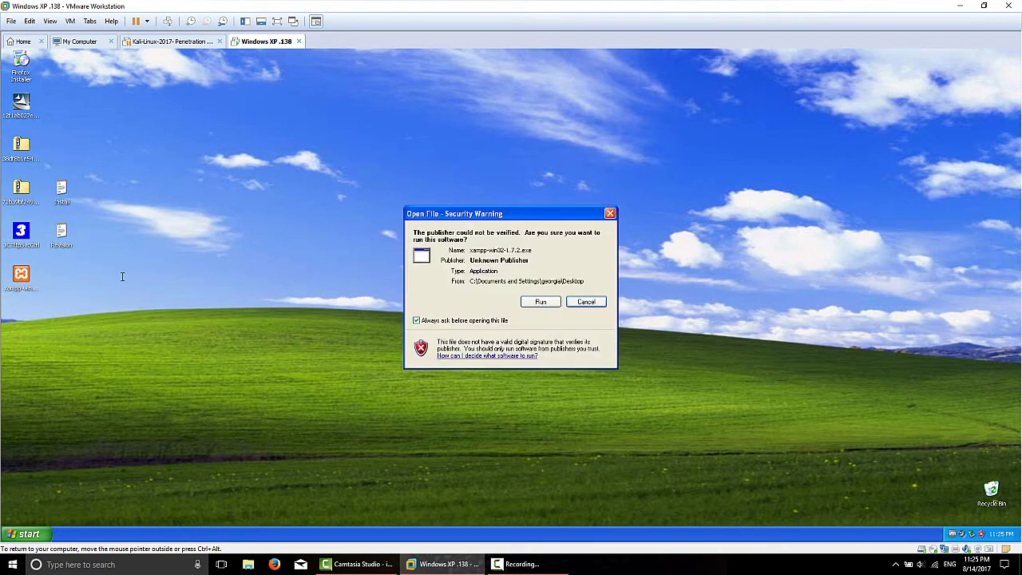
click(543, 301)
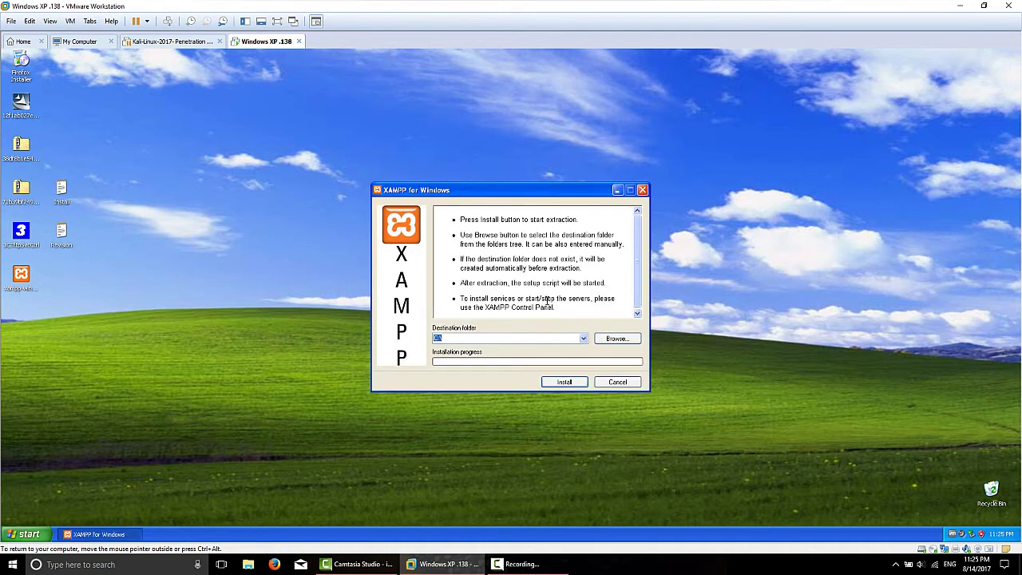
click(564, 382)
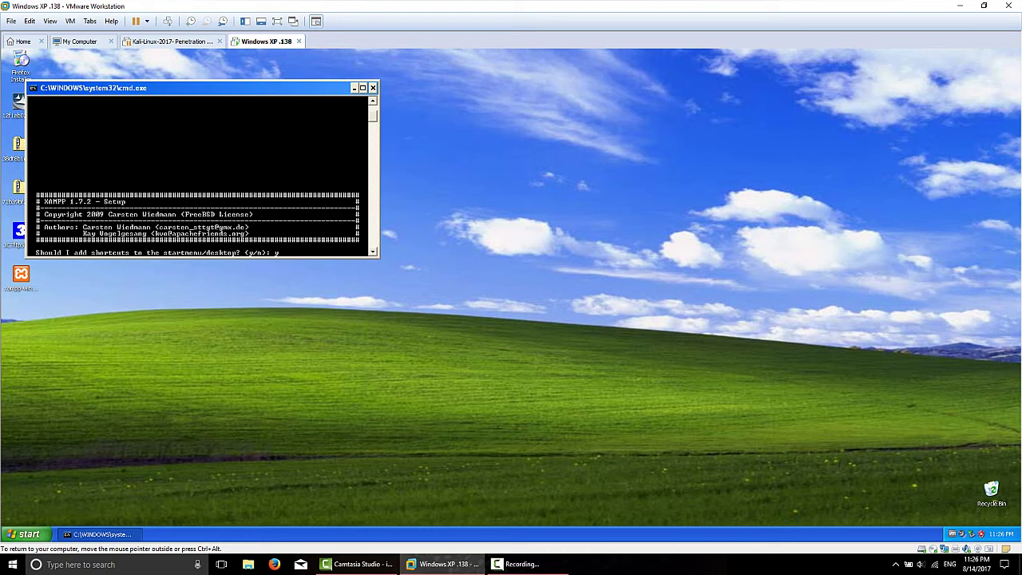
Step: In the setup console, add shortcuts, relocate paths, decline portable install, then choose option 1
key(Return)
text(y)
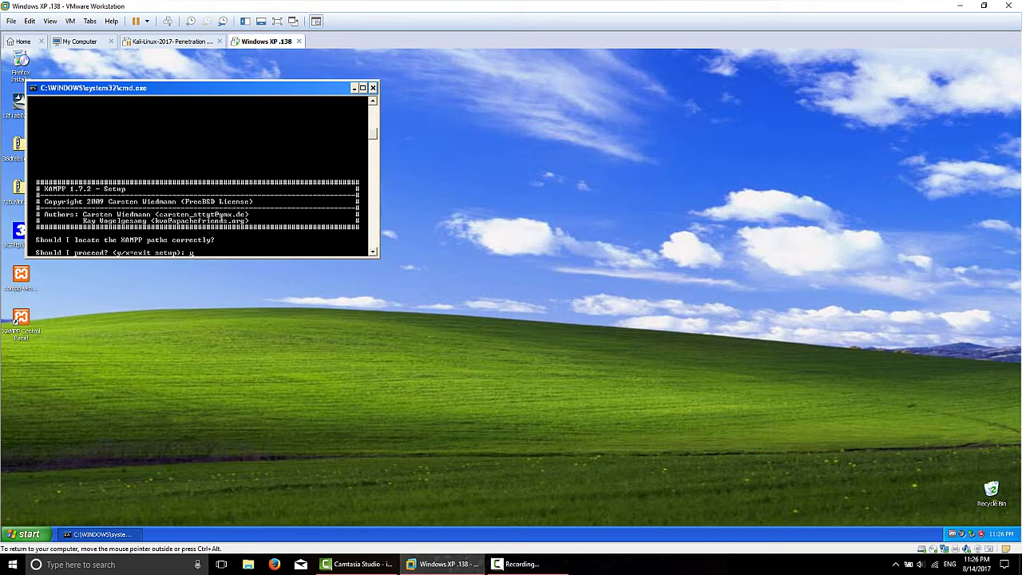
key(Return)
text(n)
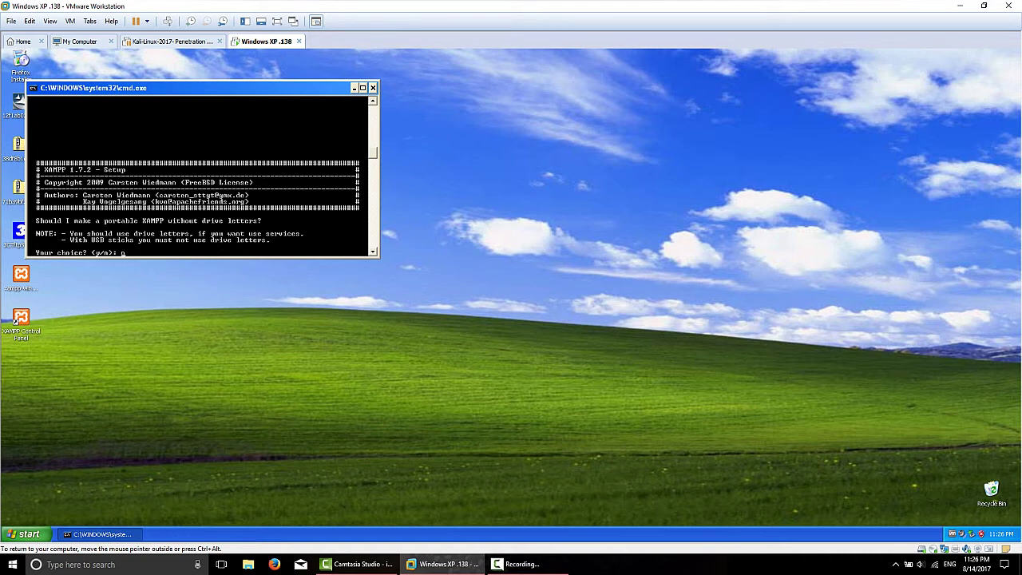
key(Return)
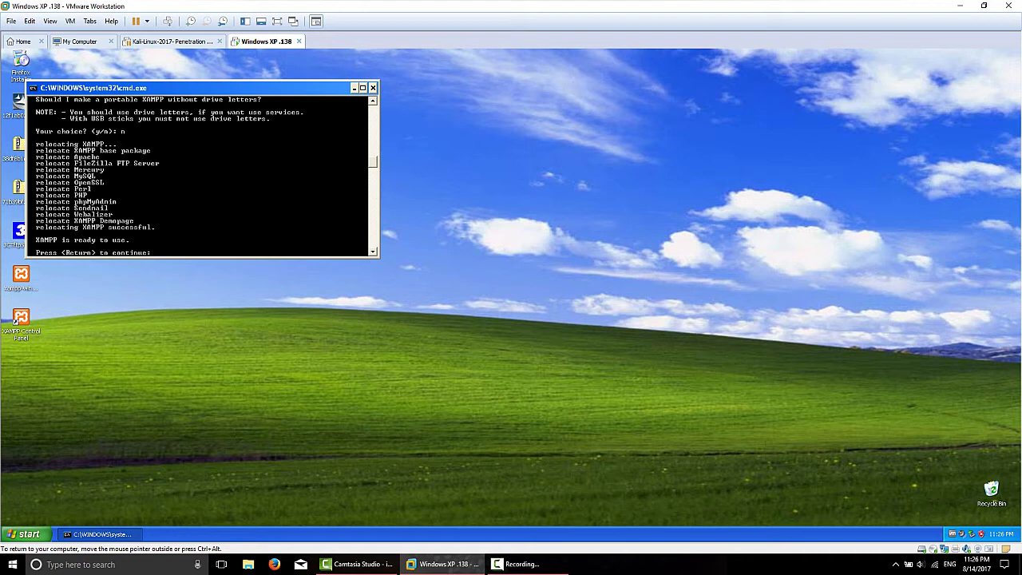
key(Return)
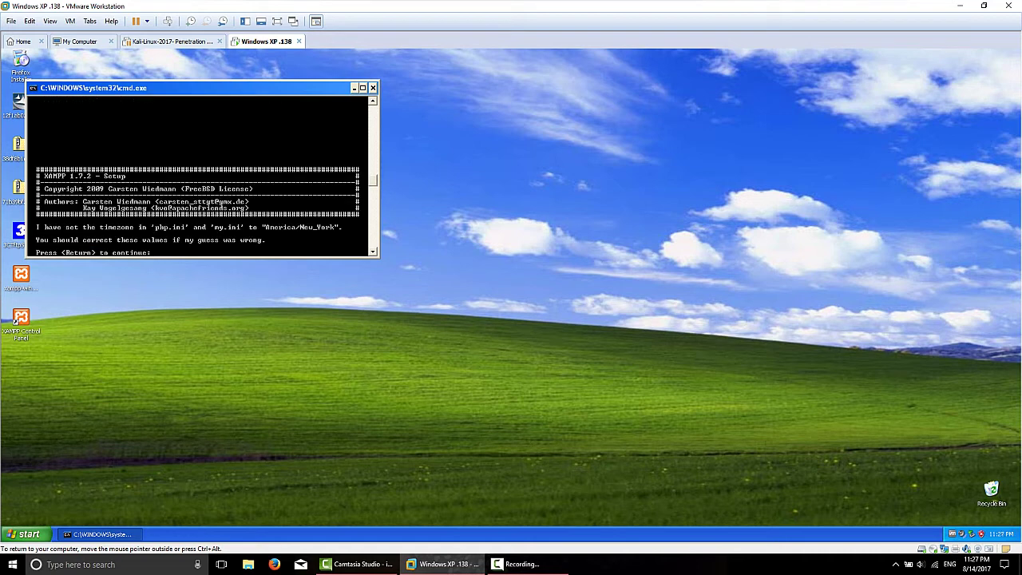
key(Return)
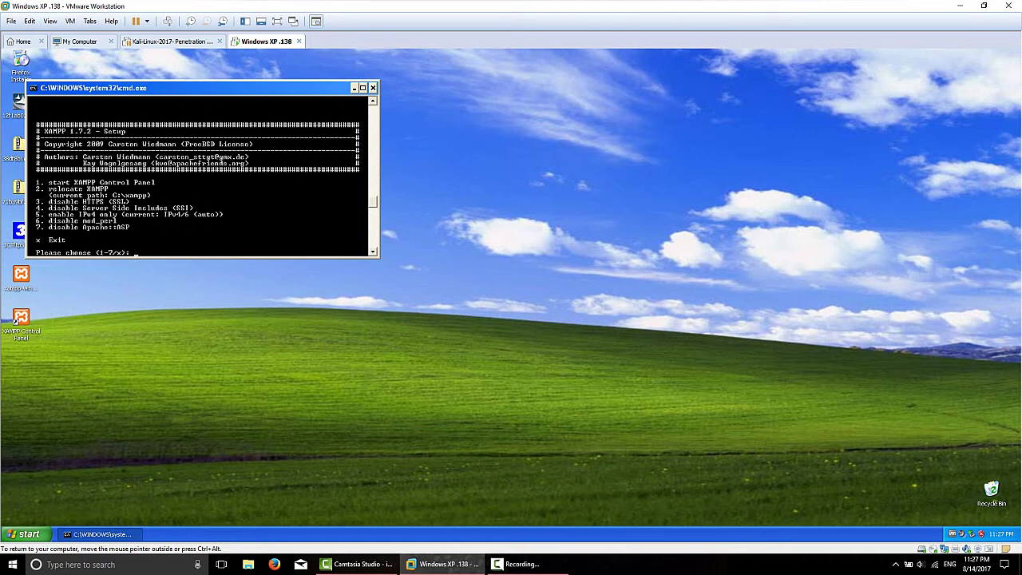
text(1)
Step: Open the XAMPP Control Panel and install Apache, MySql and FileZilla as Windows services
key(Return)
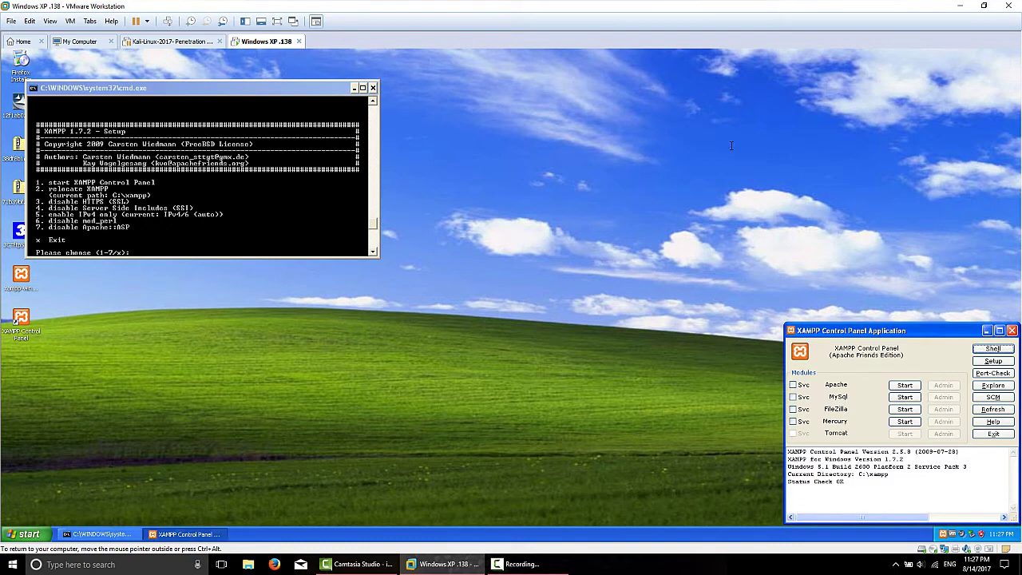
drag(915, 327, 623, 247)
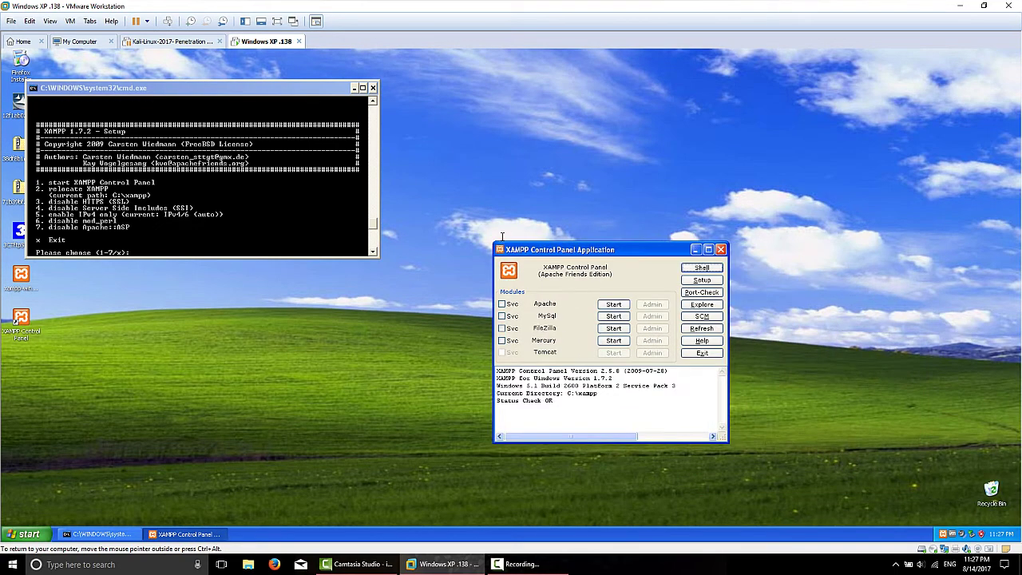
drag(494, 243, 332, 157)
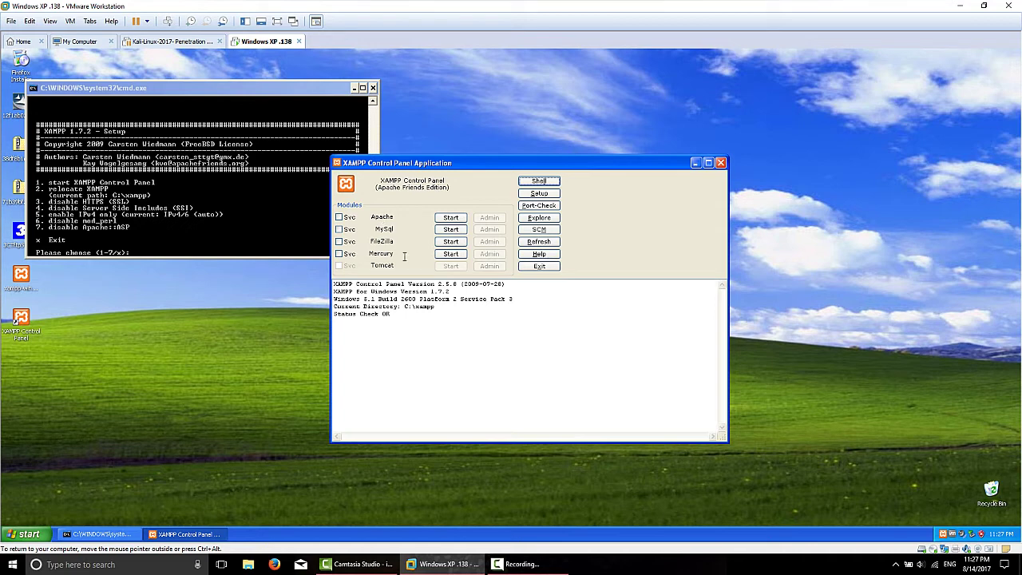
click(339, 217)
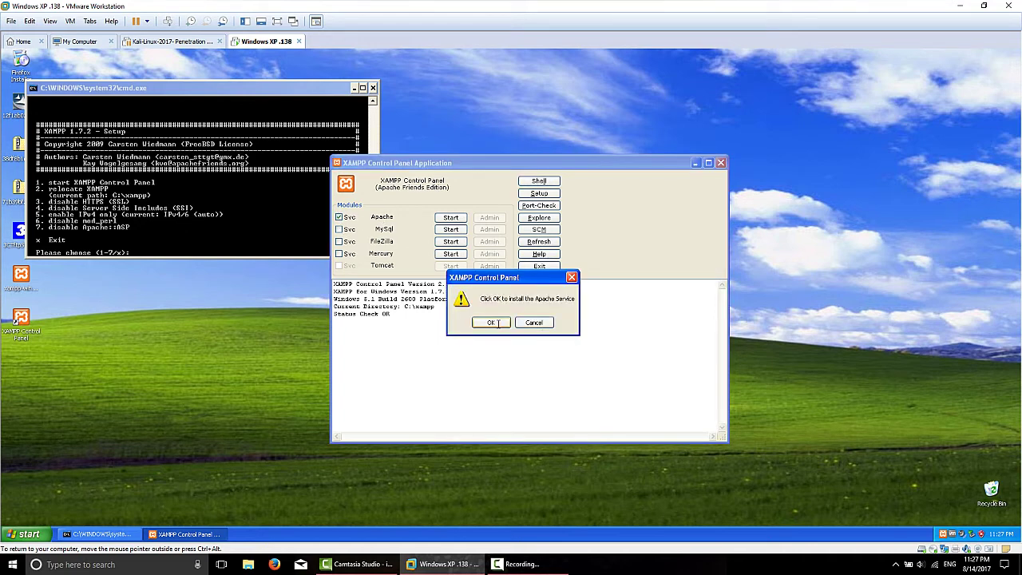
click(497, 322)
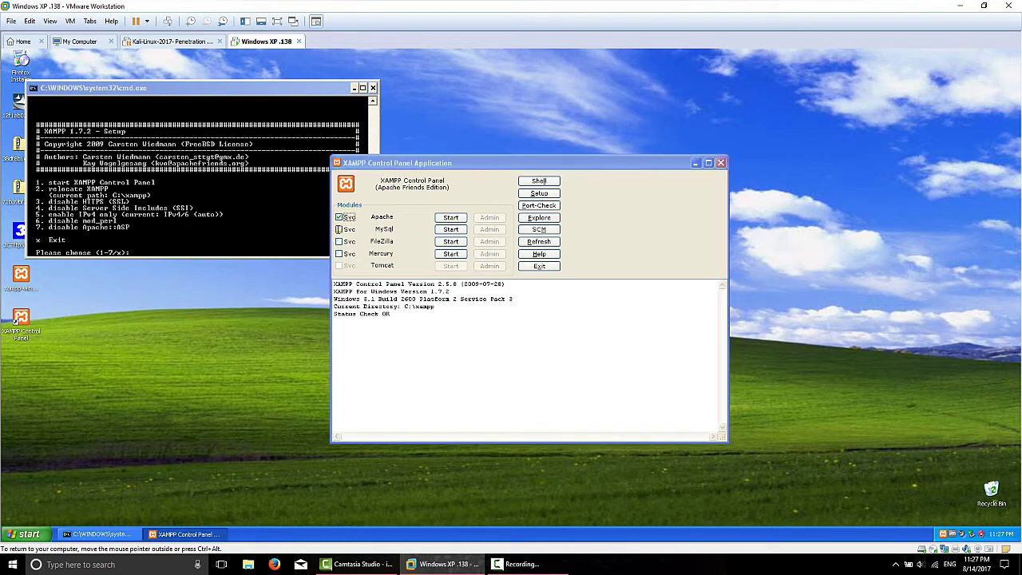
click(339, 229)
click(489, 322)
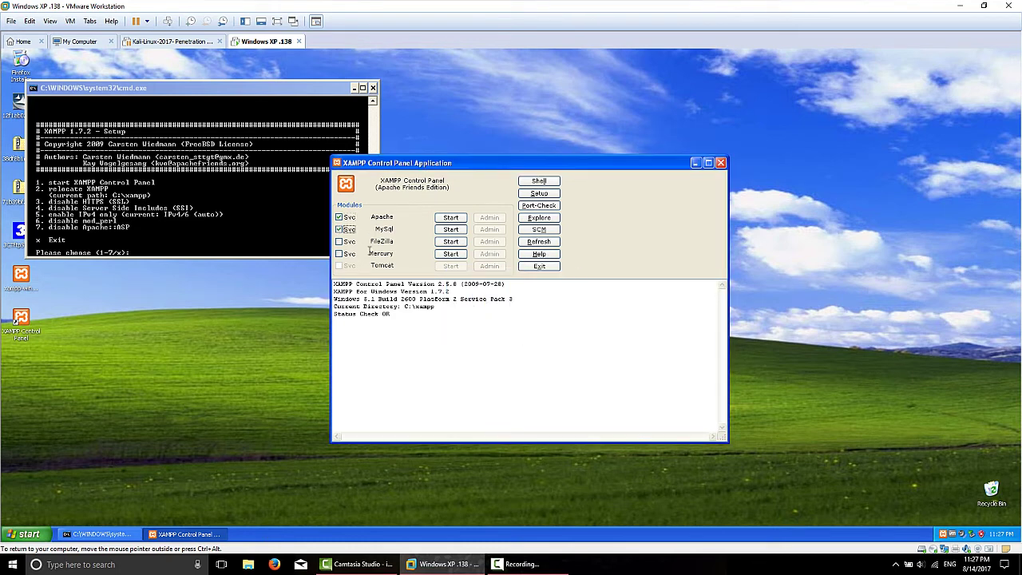
click(341, 241)
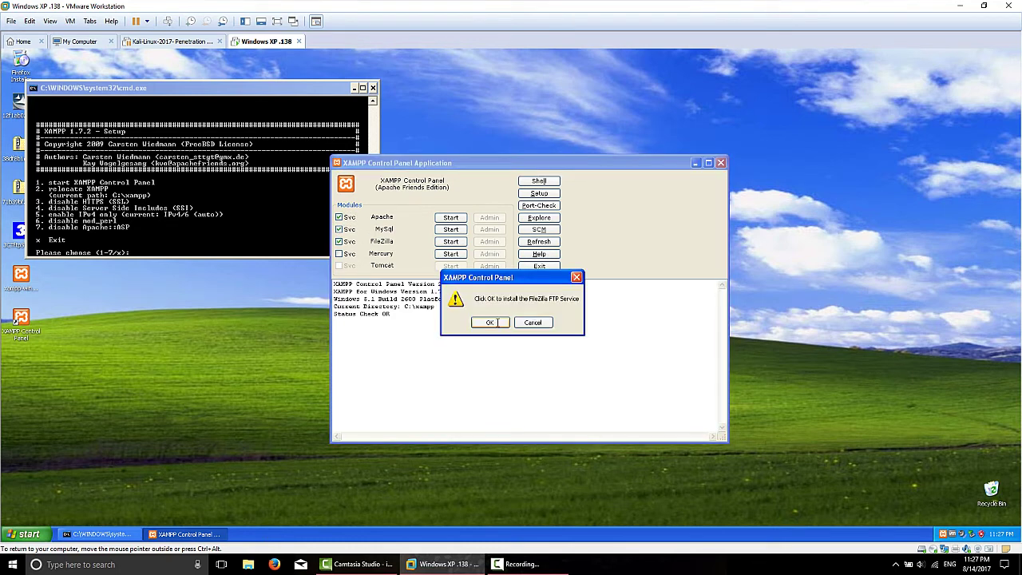
click(496, 322)
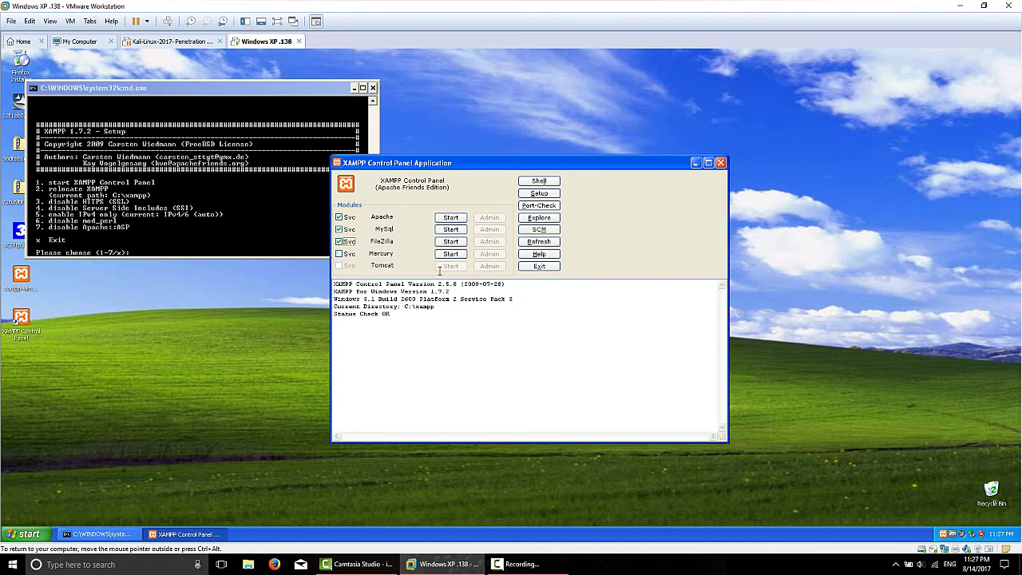
Step: Start the Apache, MySql and FileZilla services until each shows Running
click(453, 216)
click(455, 214)
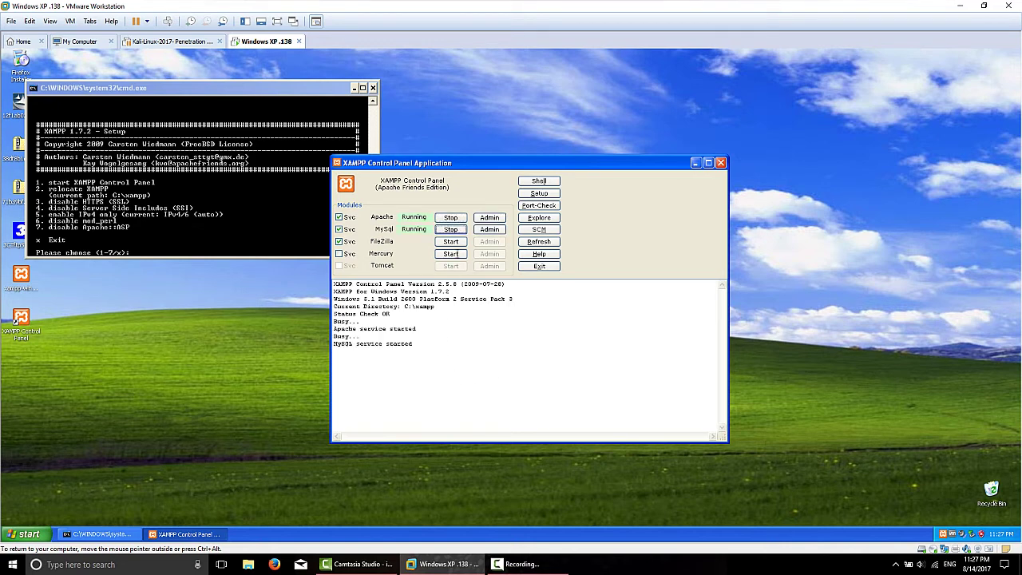
click(451, 242)
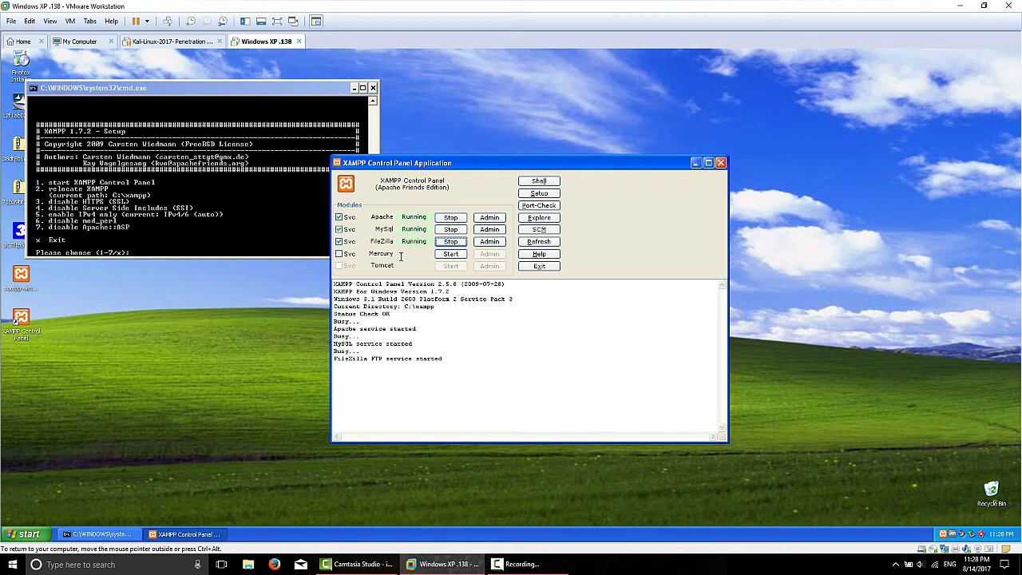
click(515, 359)
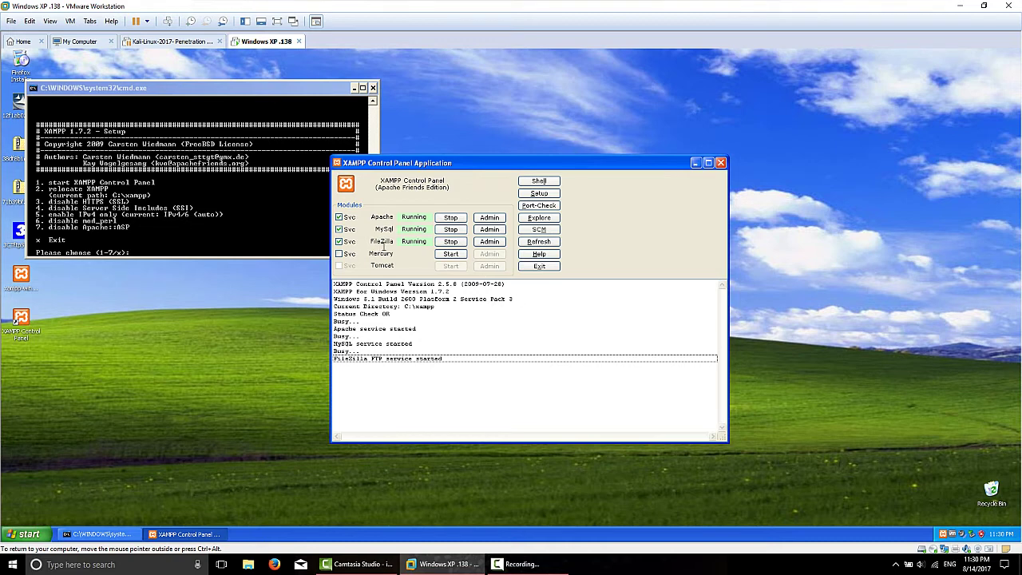
Step: Open the FileZilla server admin and its Users settings
click(488, 241)
click(488, 241)
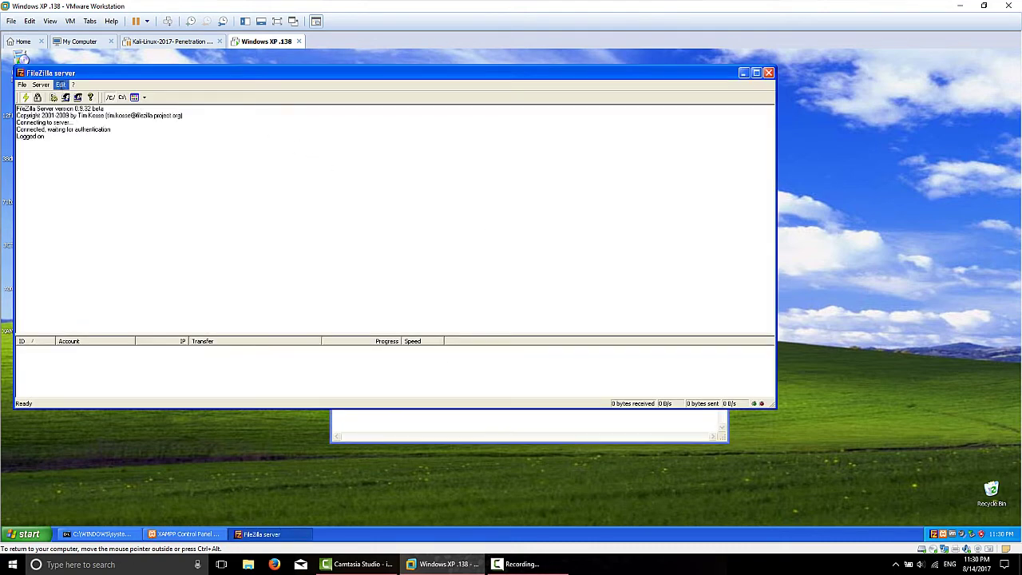
click(60, 85)
click(70, 105)
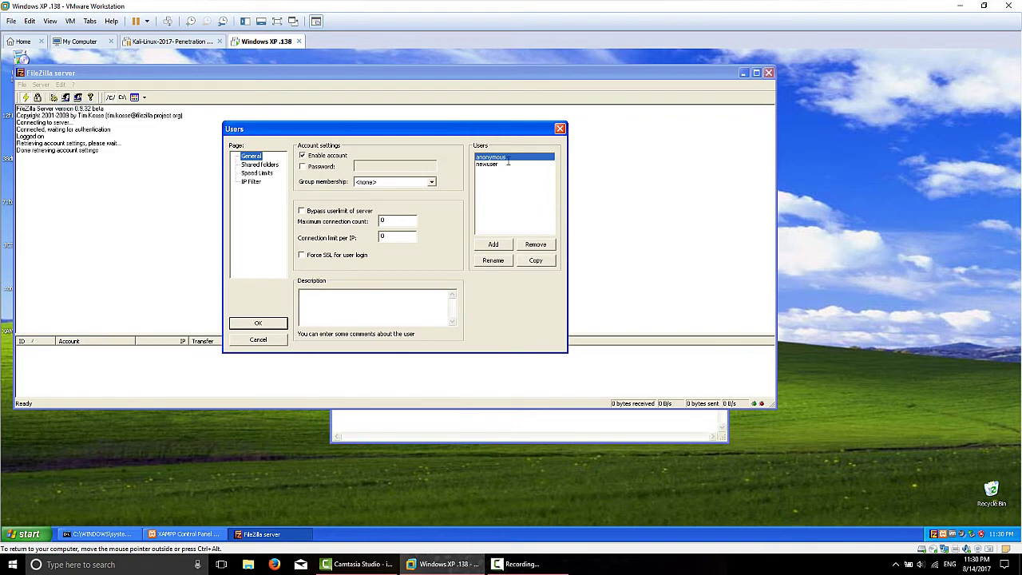
Step: Add a new FTP user account, enable Password, and enter the account password
click(494, 244)
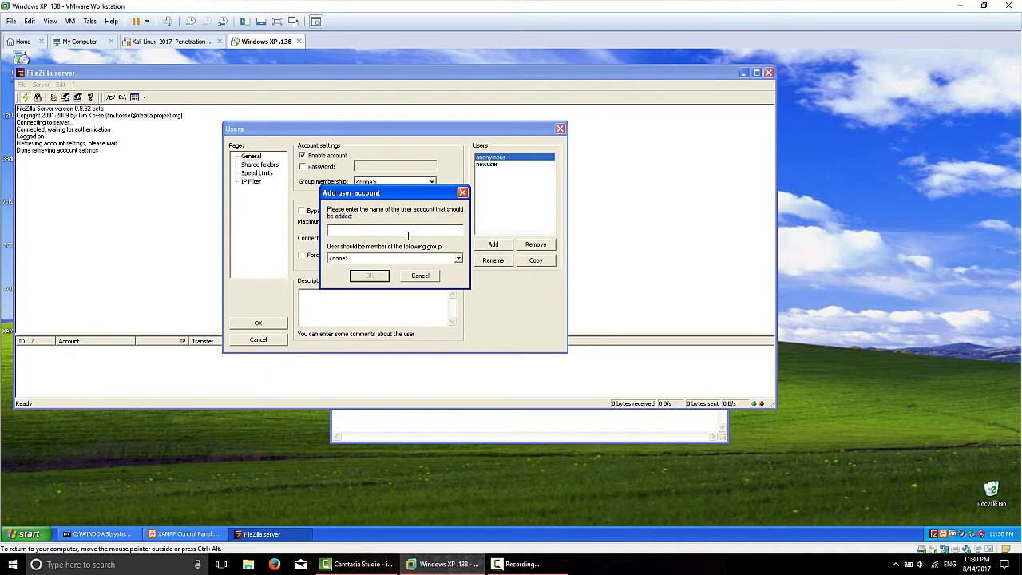
click(369, 275)
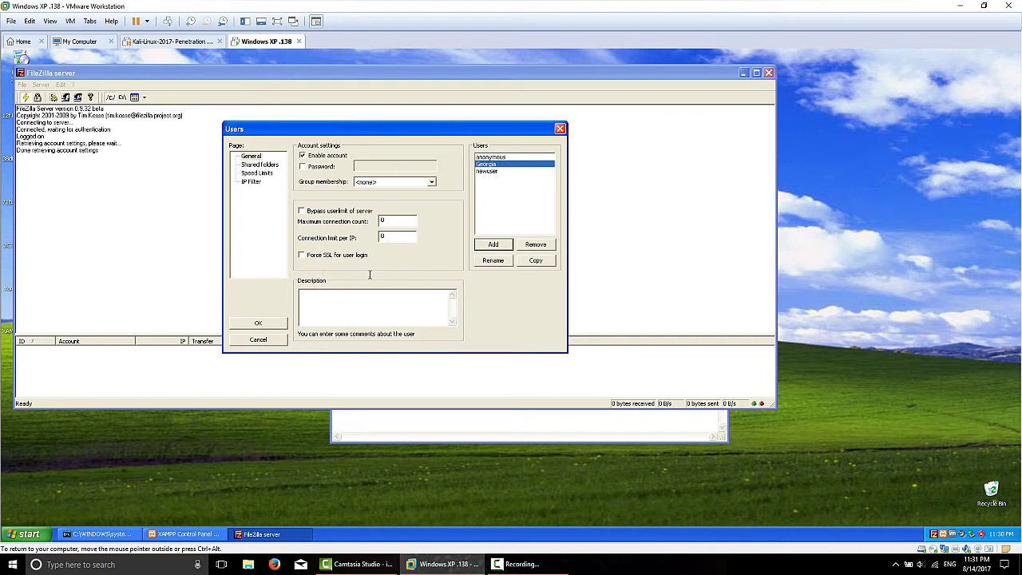
click(302, 167)
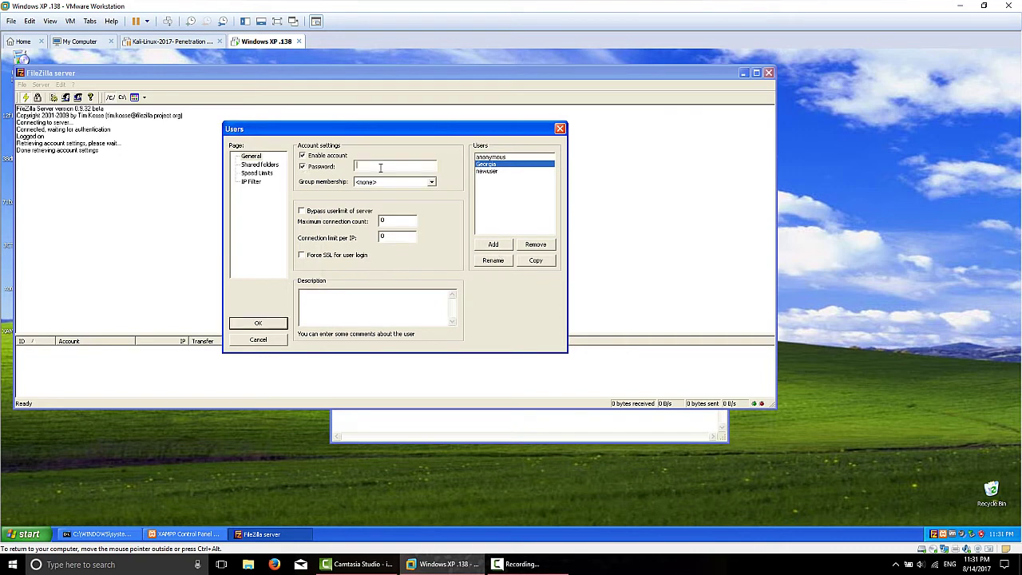
text(**)
key(BackSpace)
text(********)
click(245, 324)
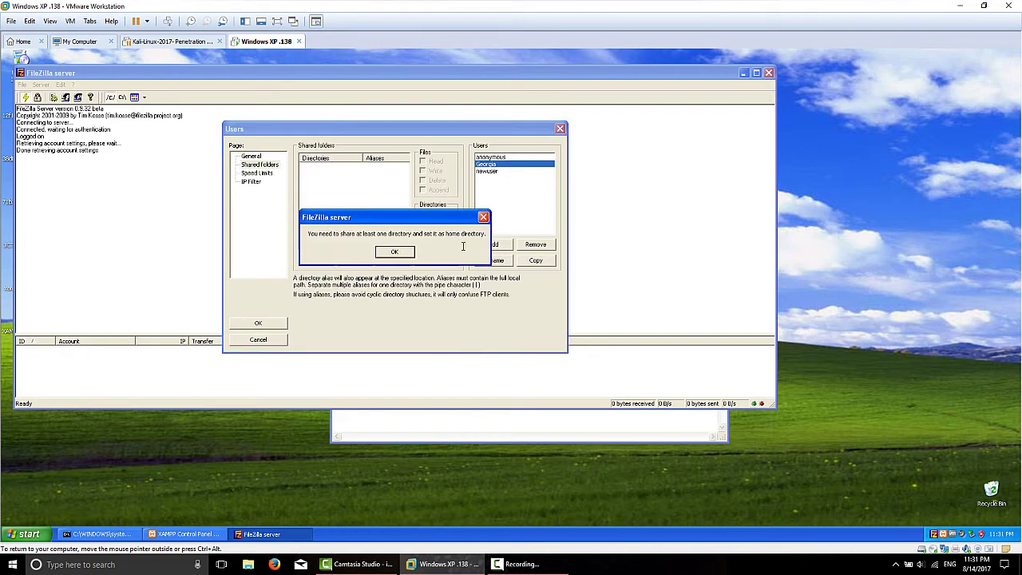
Step: Share the user's C:\Documents and Settings folder as the account's home, save, and close the admin
click(395, 252)
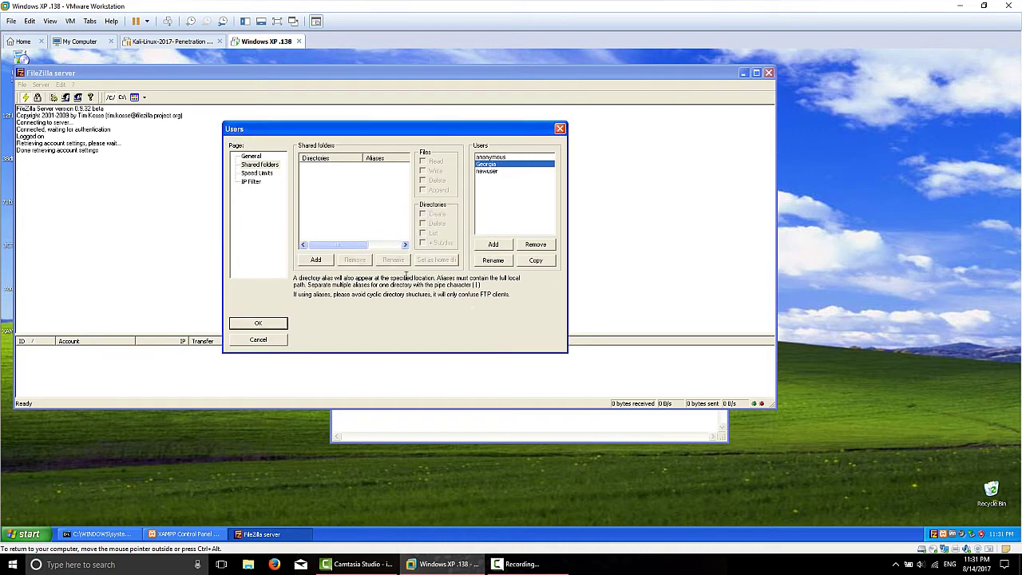
click(314, 258)
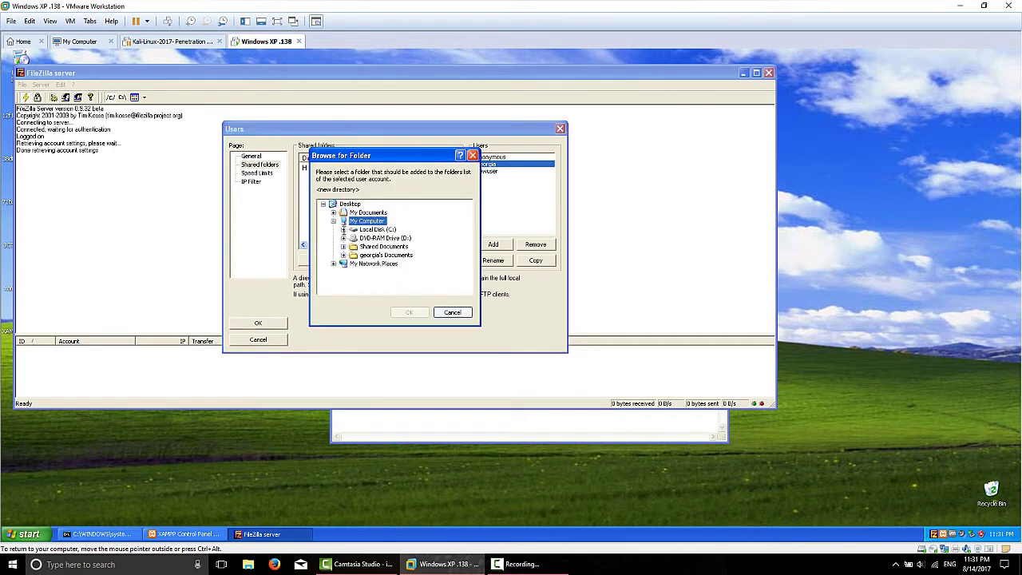
click(343, 229)
click(353, 238)
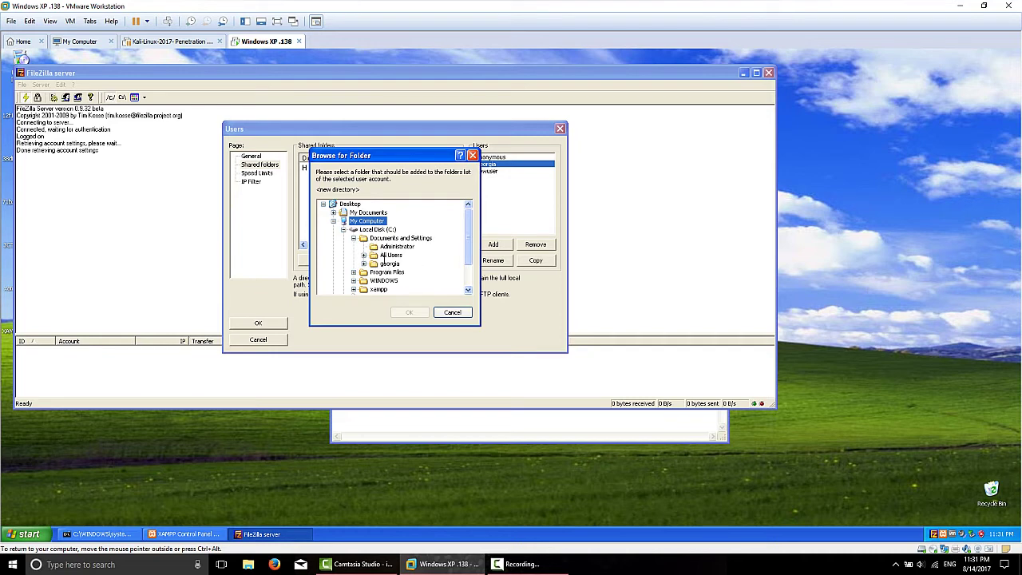
click(388, 264)
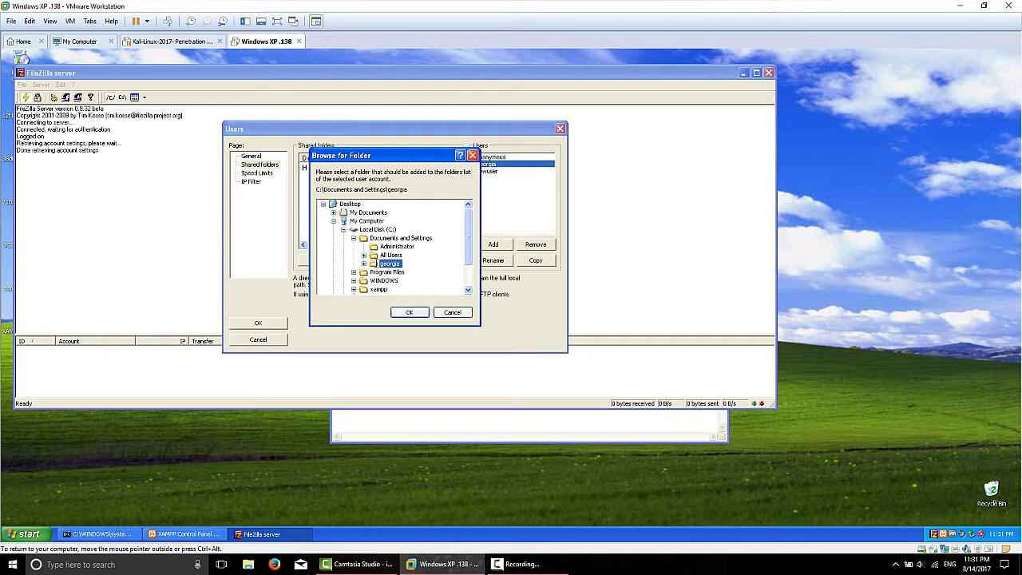
click(409, 312)
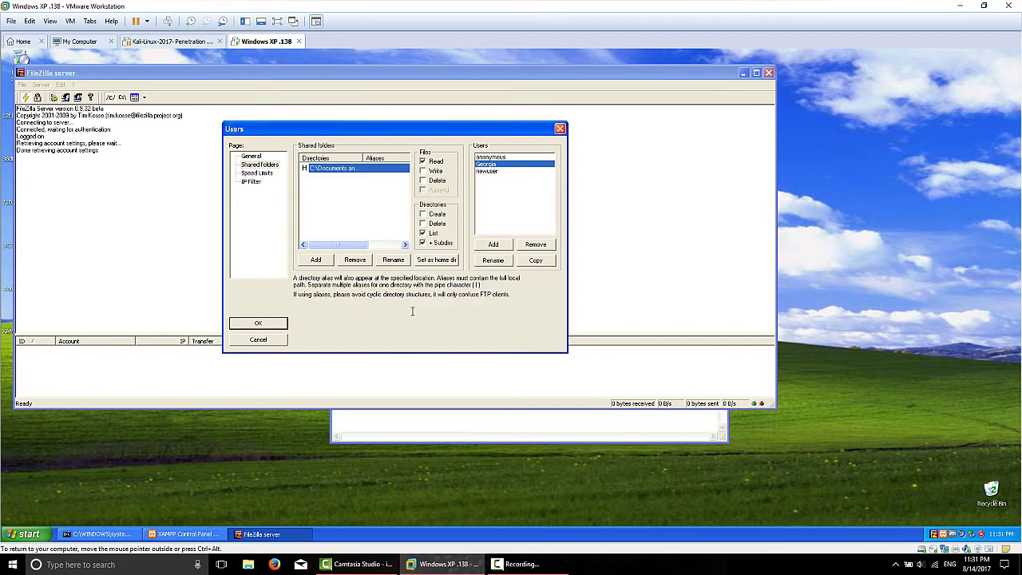
click(261, 322)
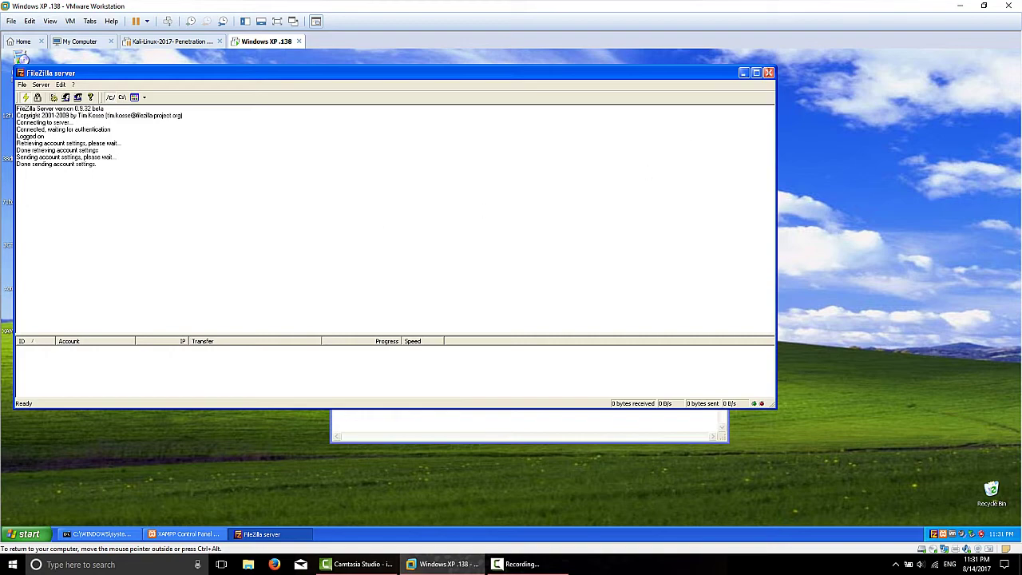
click(768, 72)
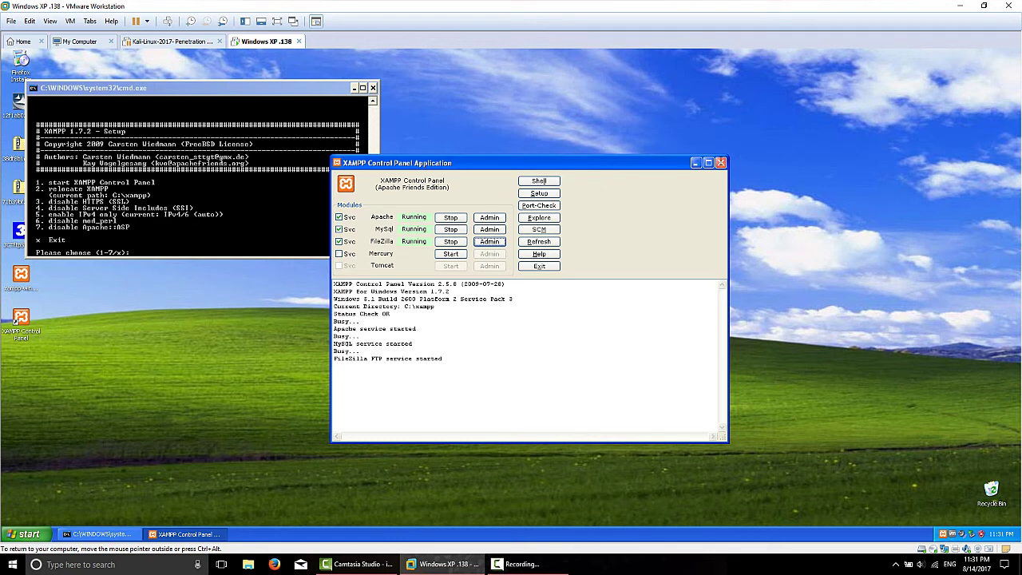
Step: Close the XAMPP Control Panel and cmd.exe setup window, then bring up the Start menu
click(720, 163)
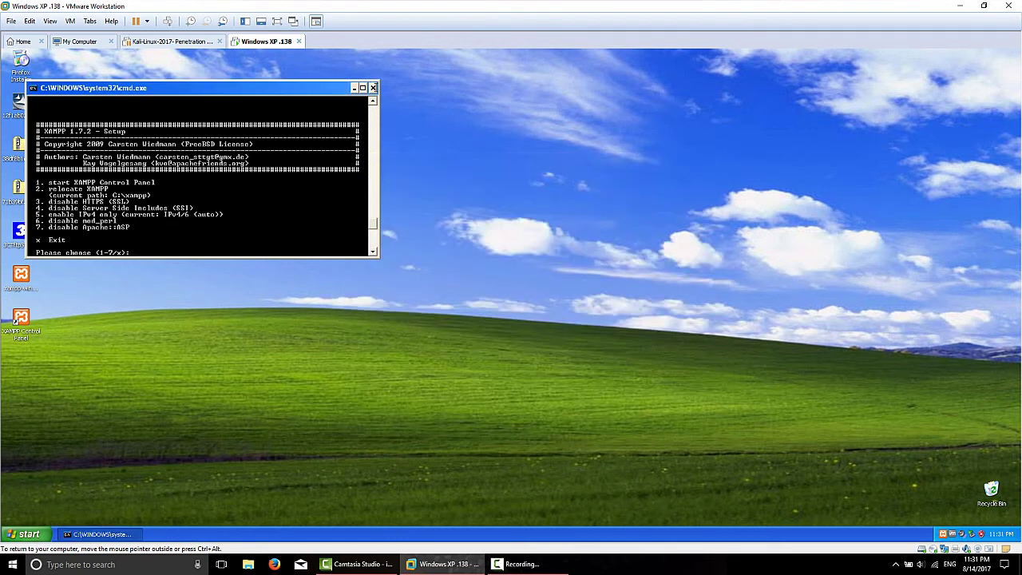
click(372, 87)
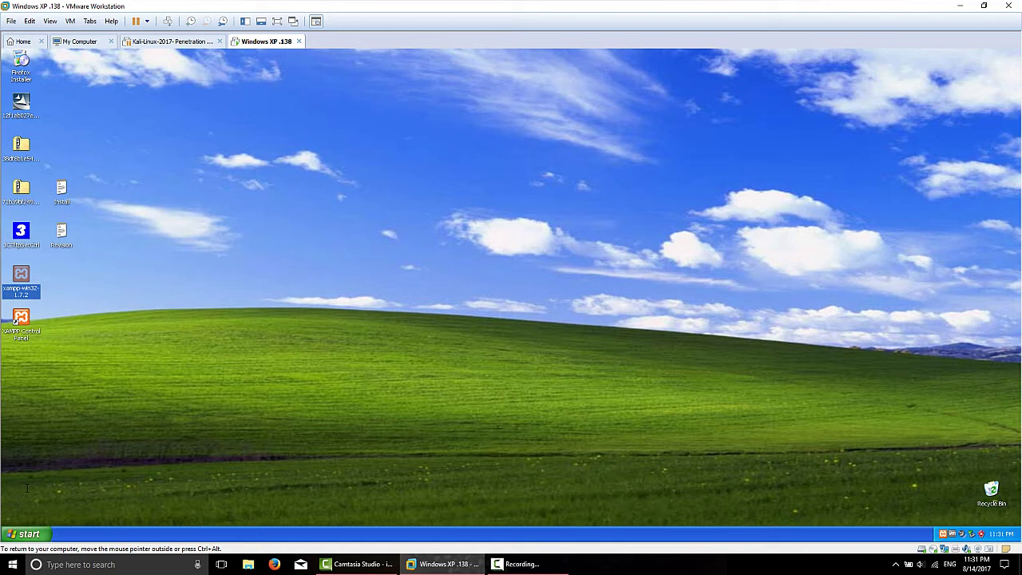
click(23, 533)
Step: Launch Firefox in the XP guest and load oldapps.com
click(44, 318)
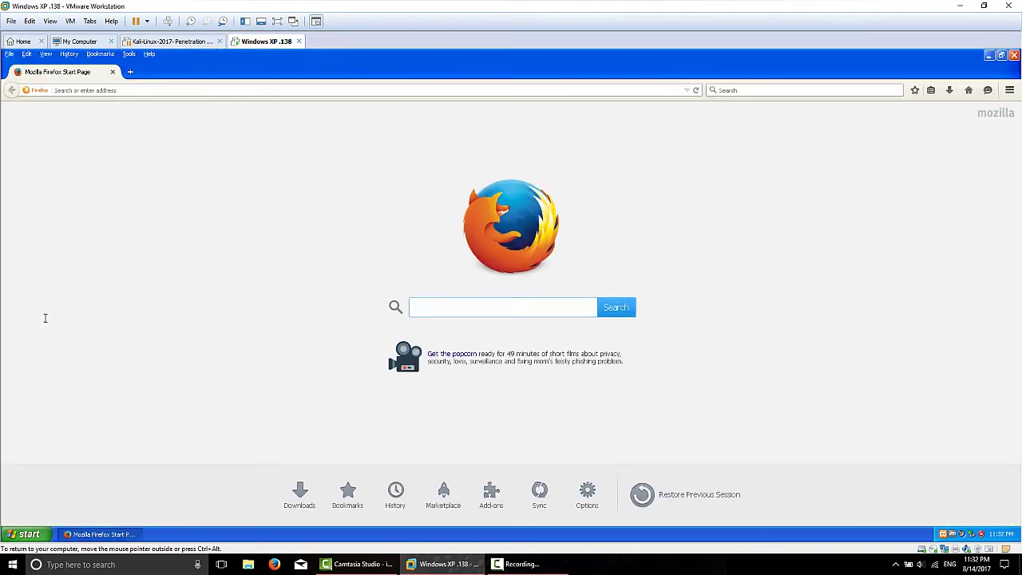
click(311, 90)
text(ol)
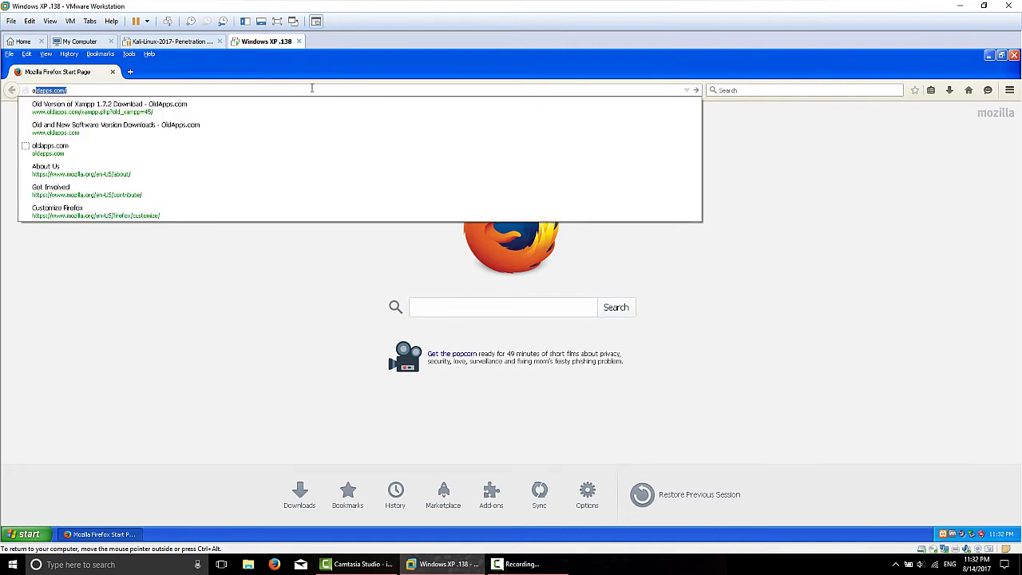
text(dapps.com)
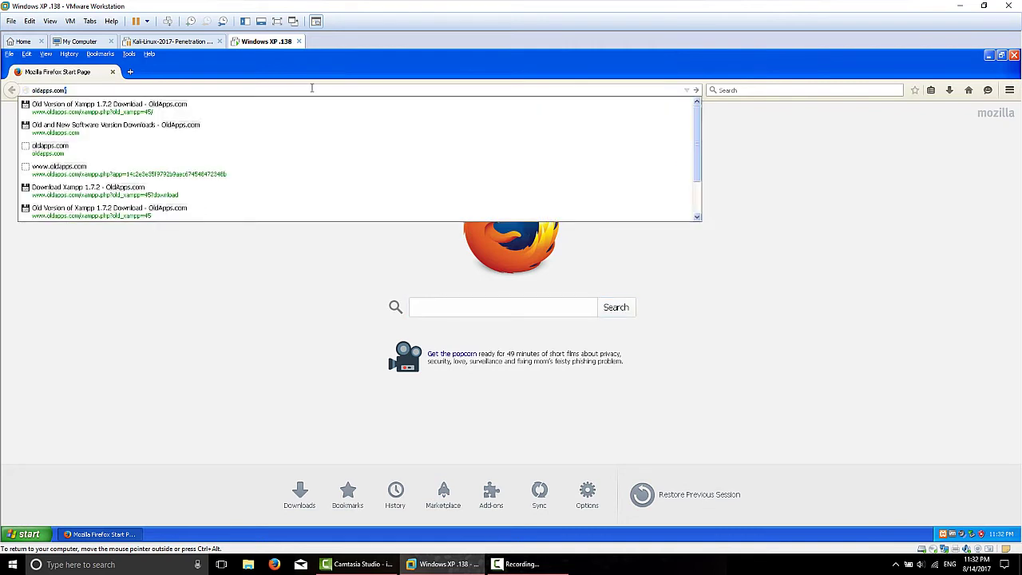
key(Return)
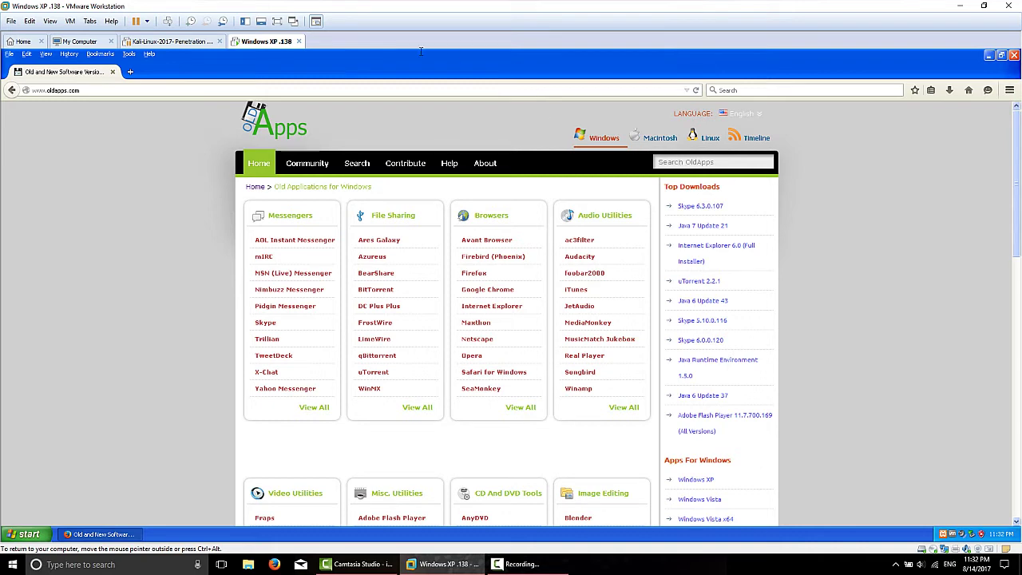
Step: Extend the address in the address bar to oldapps.com/ag
click(86, 89)
click(86, 90)
text(/)
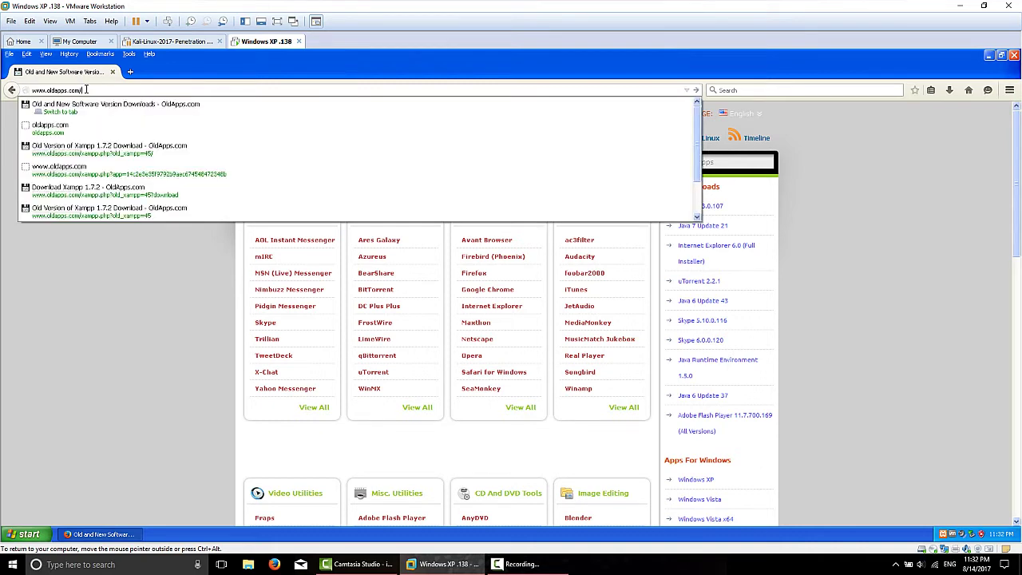
text(ag)
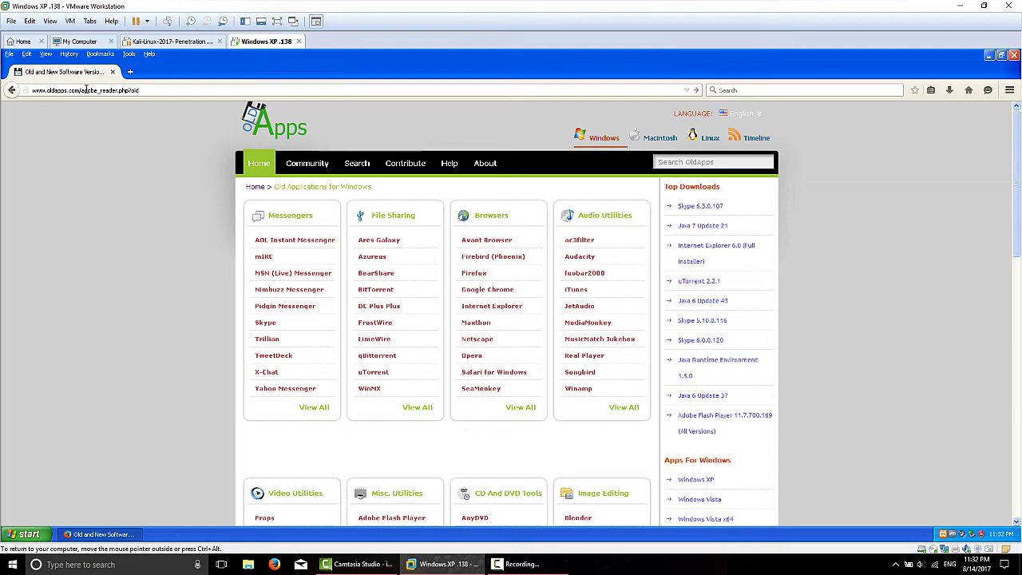
Step: Load the OldApps old_adobe=17 page and start the Adobe Reader 8.1.2 installer download
text(_adobe=17/)
key(Return)
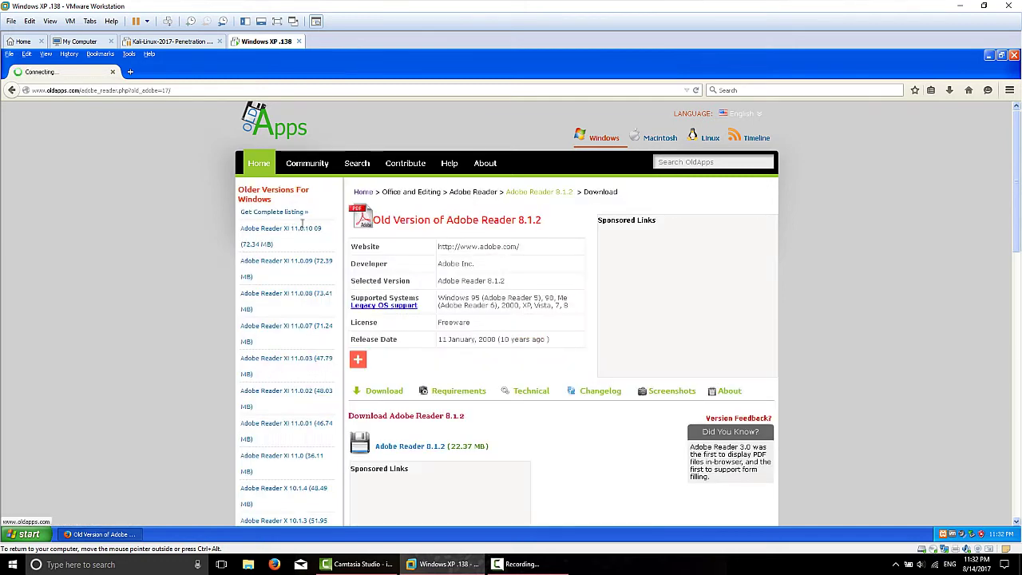
scroll(395, 376, down, 1)
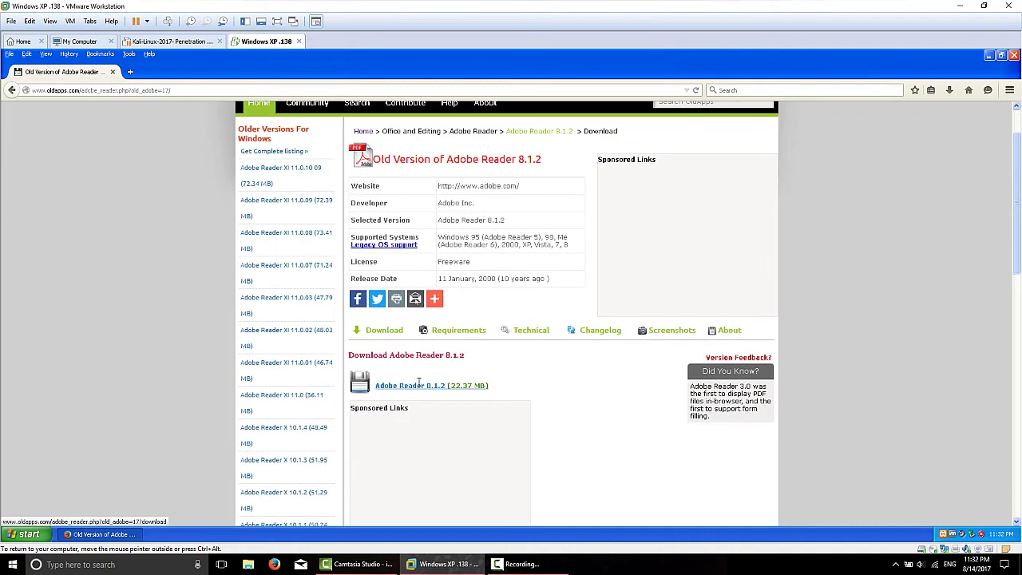
click(396, 384)
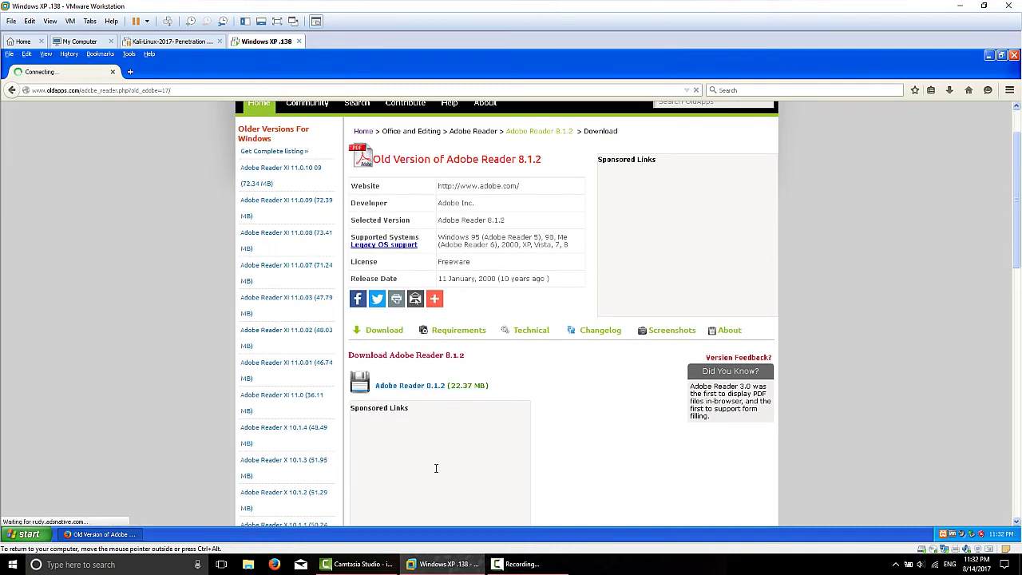
click(401, 386)
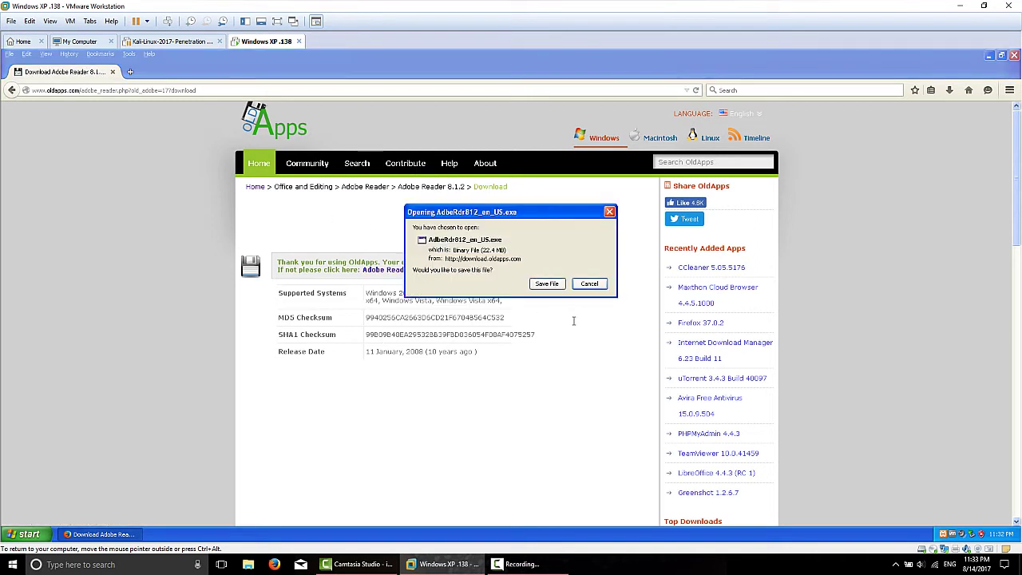
Step: Save AdbeRdr812_en_US.exe to the desktop, check the download, and minimize Firefox
click(533, 284)
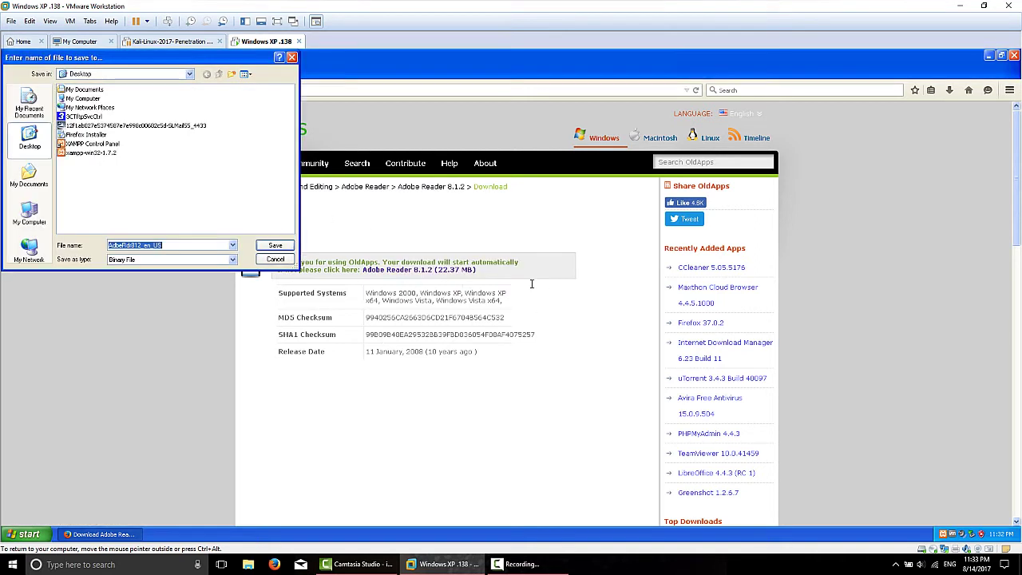
click(281, 245)
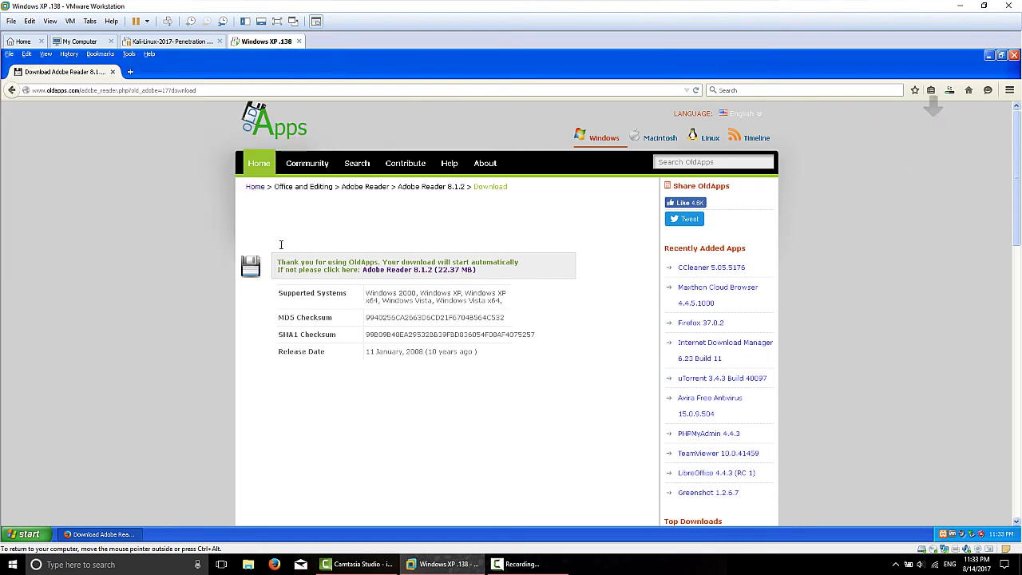
click(949, 91)
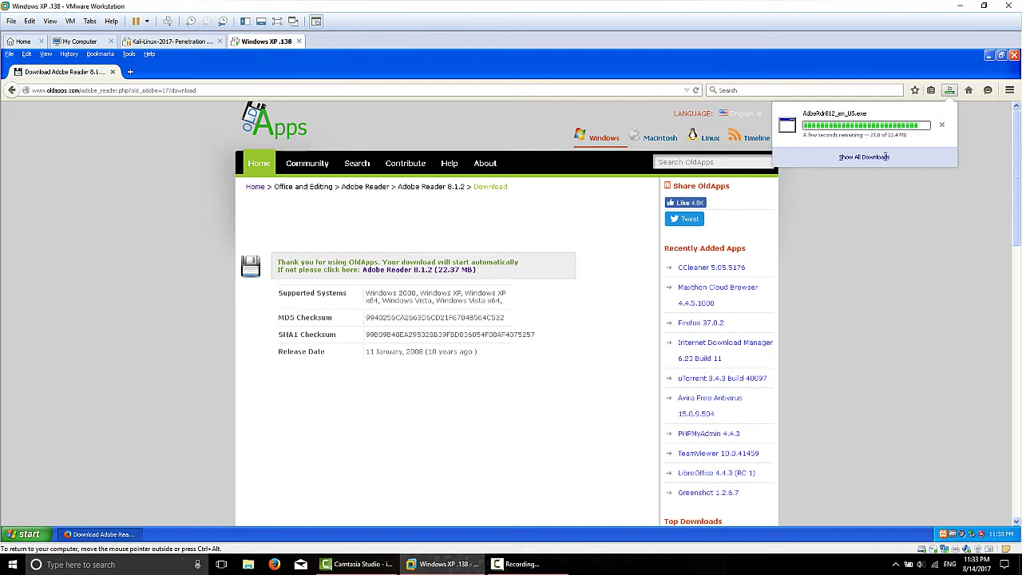
click(989, 54)
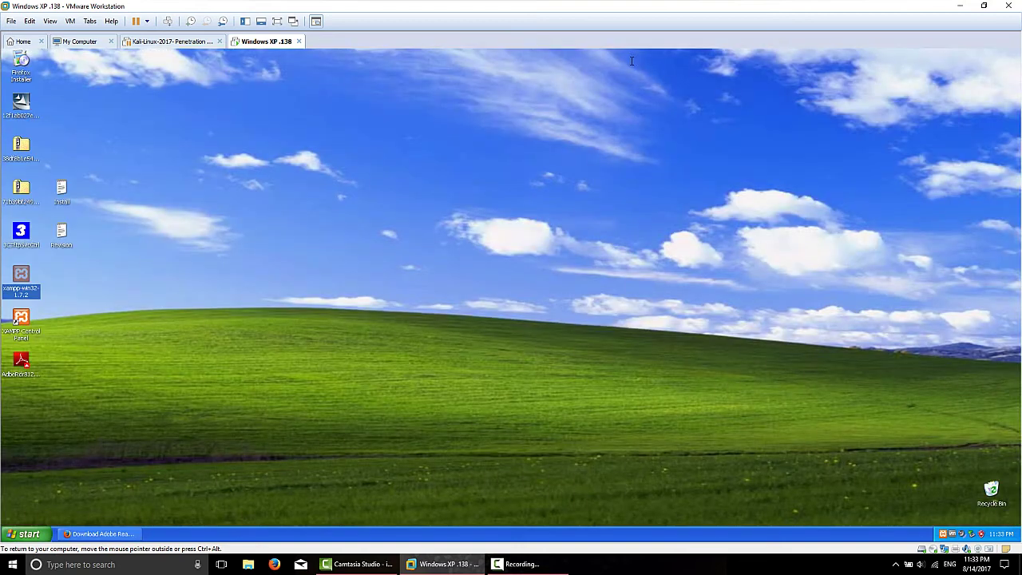
Step: Run AdbeRdr812_en_US.exe and finish setup using the default install folder
click(16, 376)
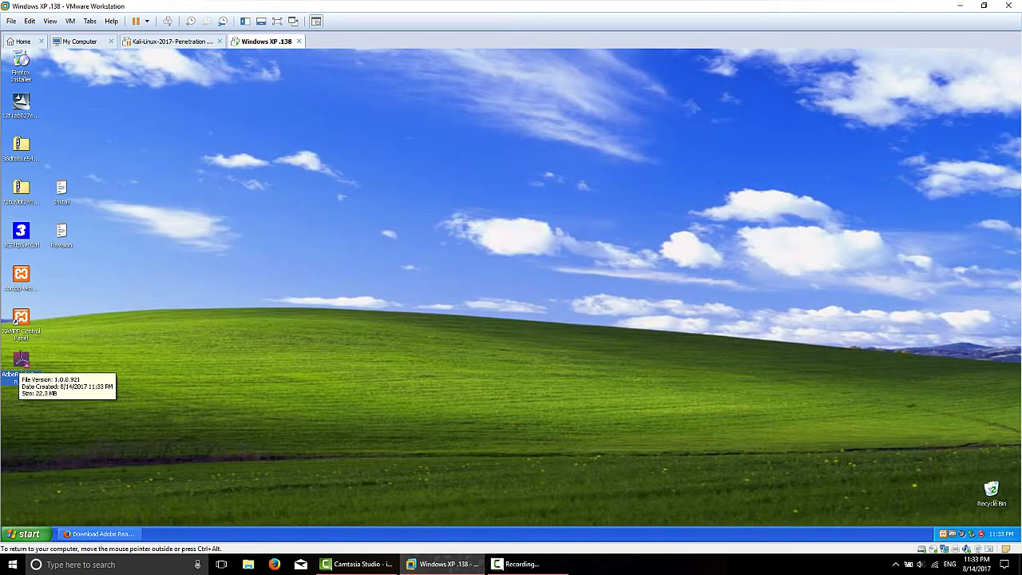
double_click(21, 361)
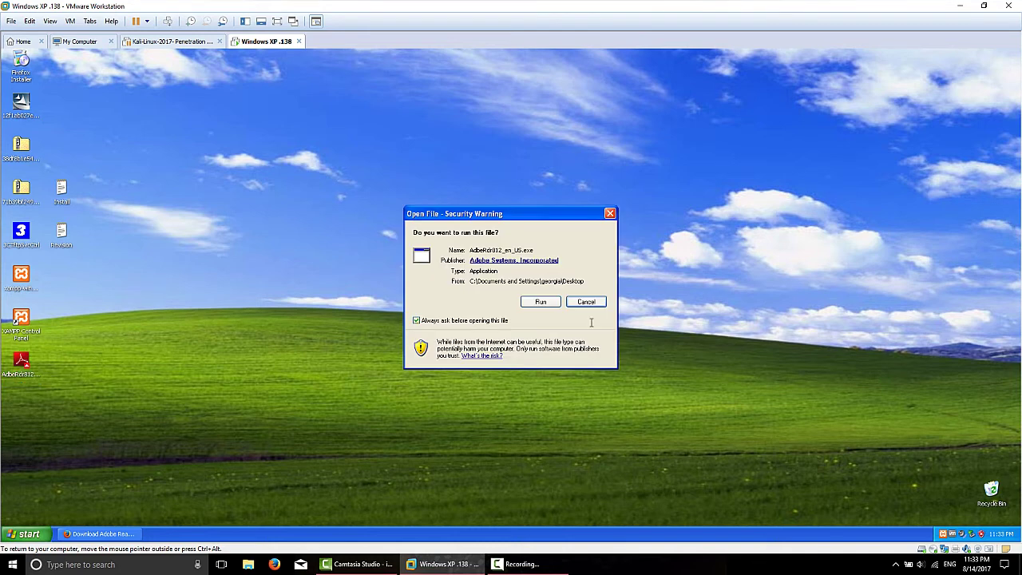
click(540, 301)
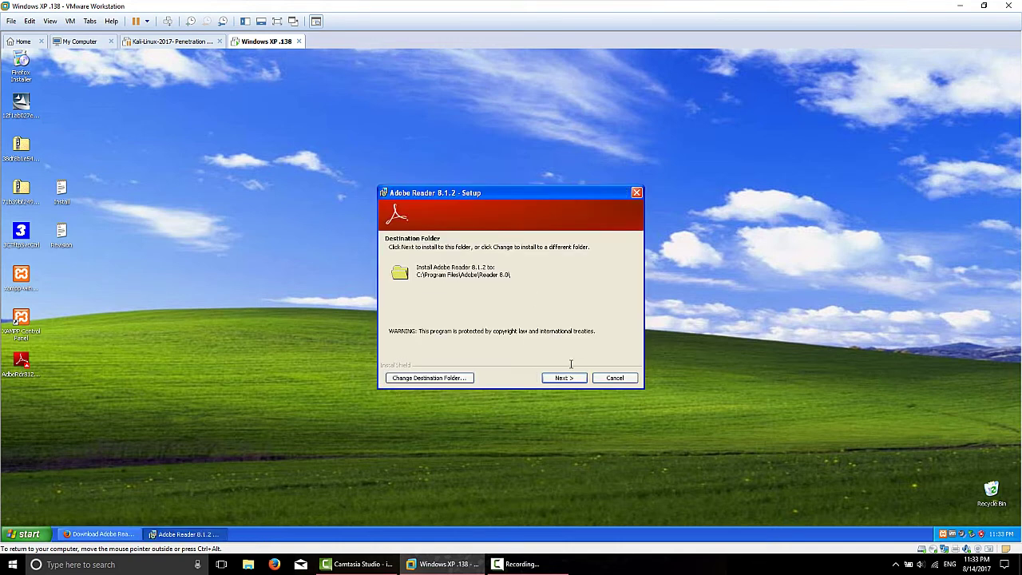
click(564, 378)
click(564, 377)
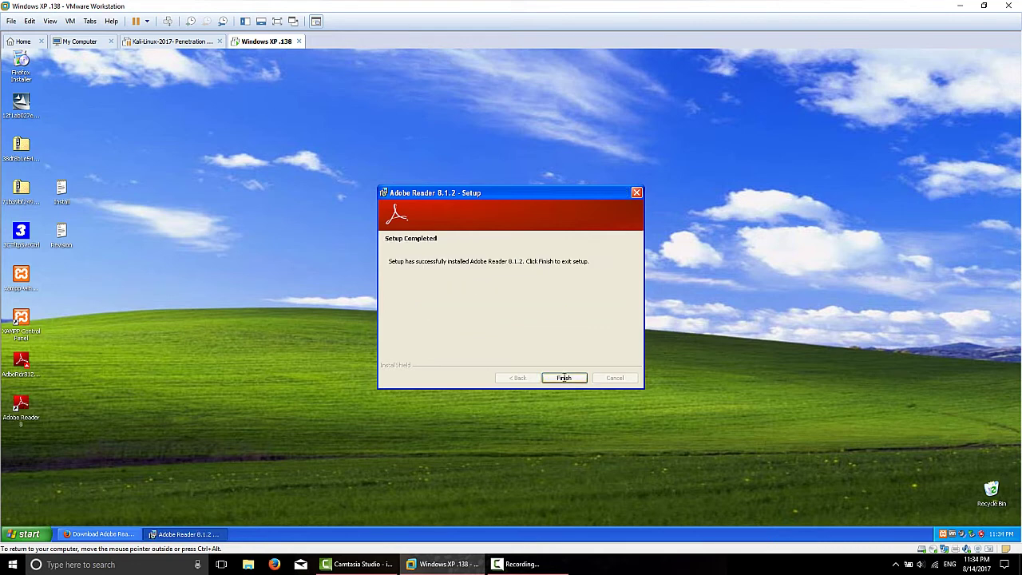
click(563, 377)
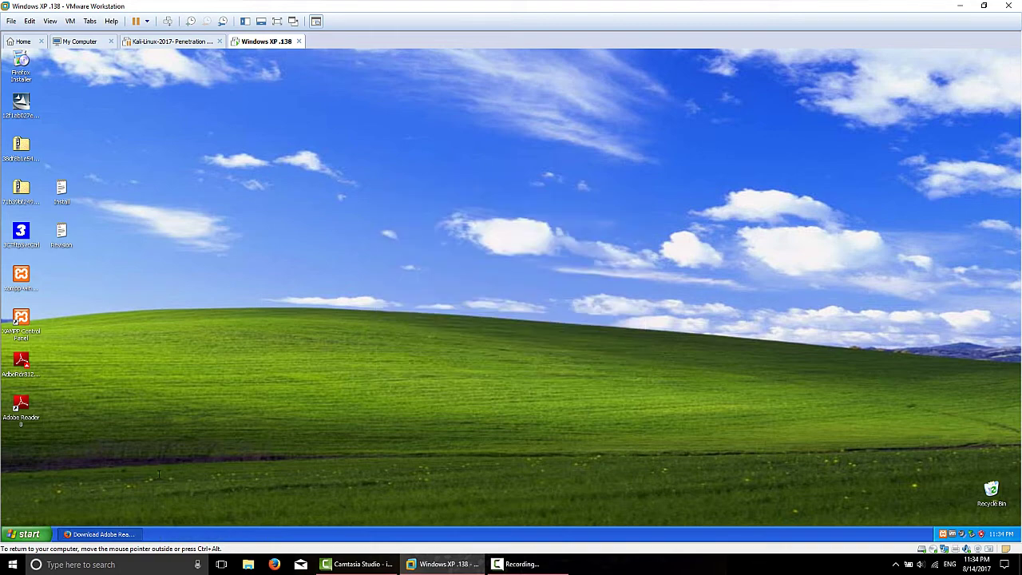
Step: Restore Firefox, go to exploit-db.com, and open its Search page
click(102, 533)
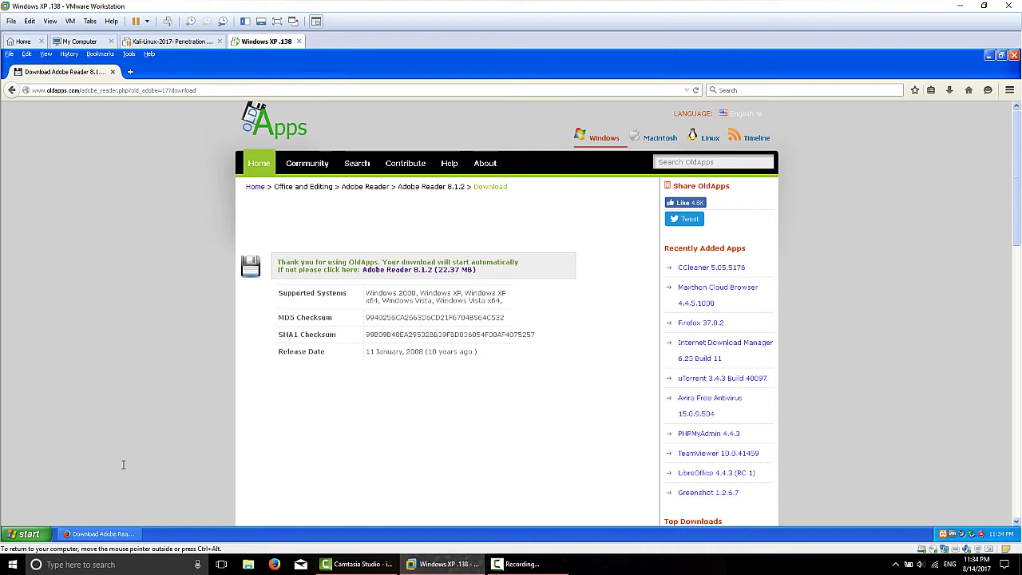
click(165, 91)
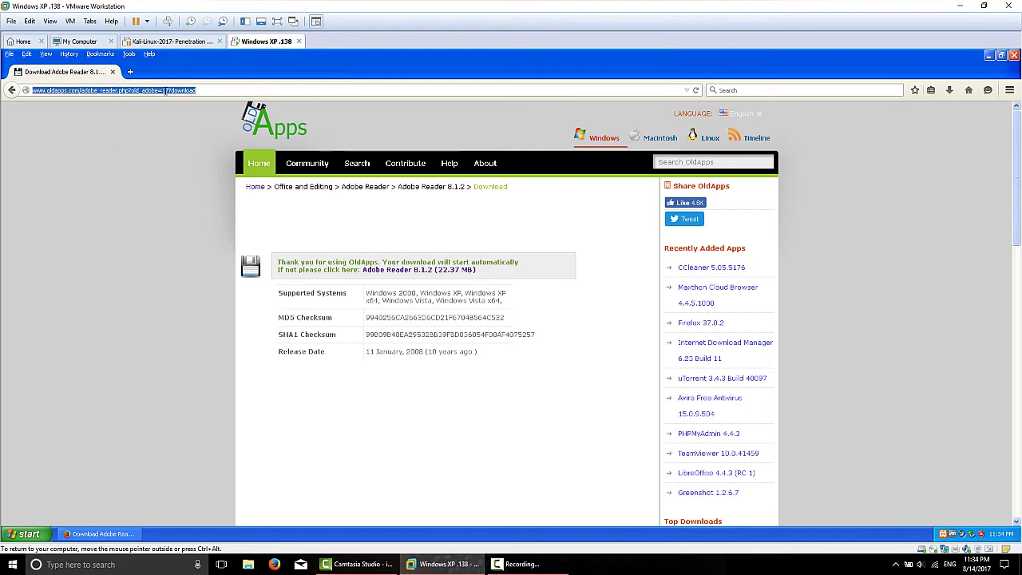
text(exp)
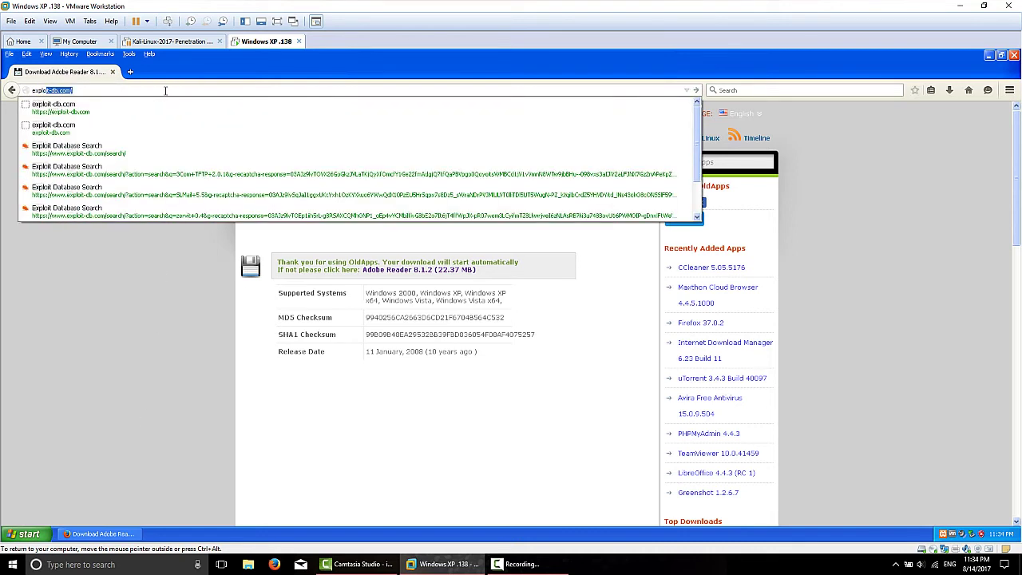
text(lo)
key(Return)
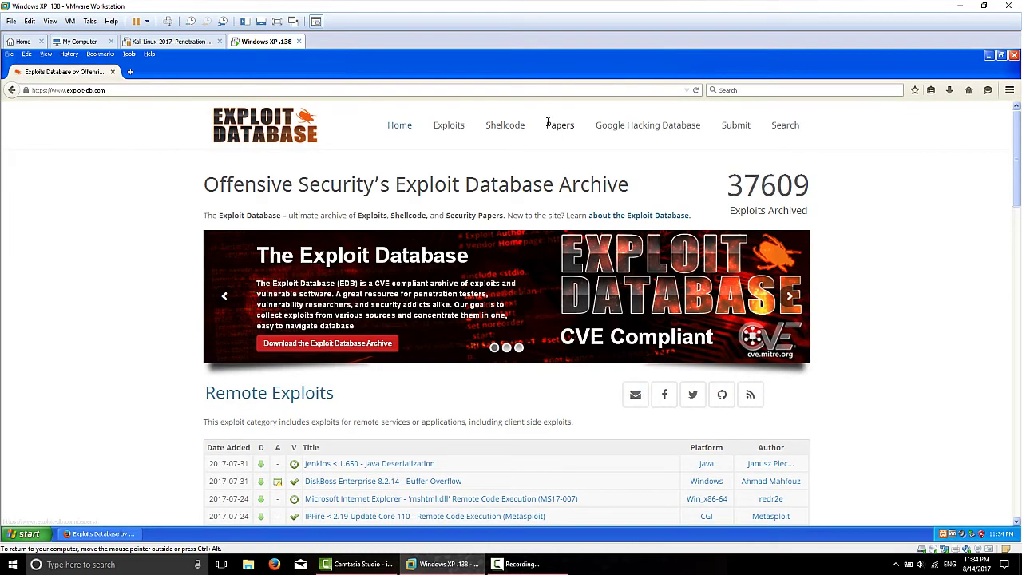
click(785, 123)
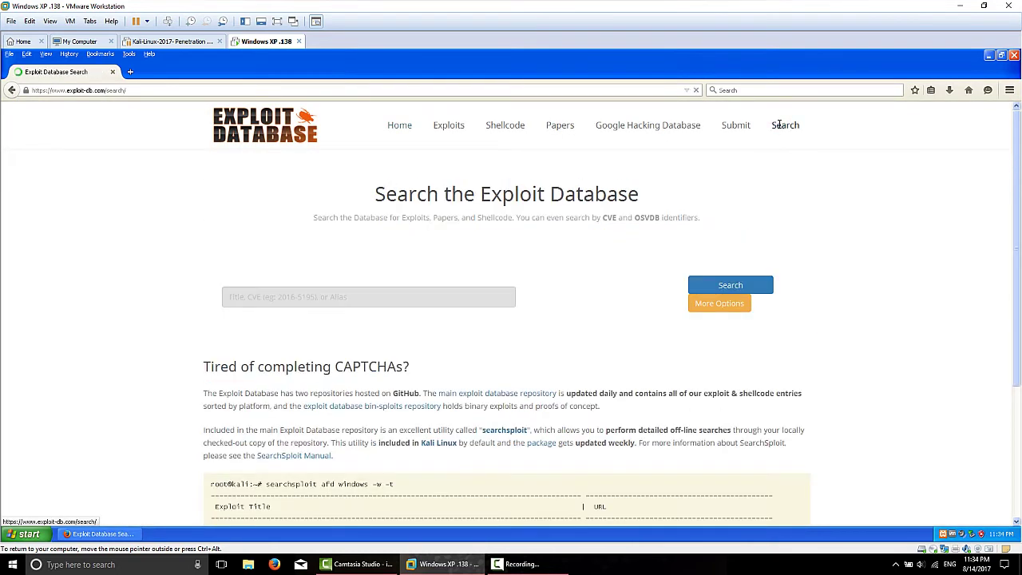
Step: Start the reCAPTCHA and select the street-sign tiles in the first challenge
click(535, 296)
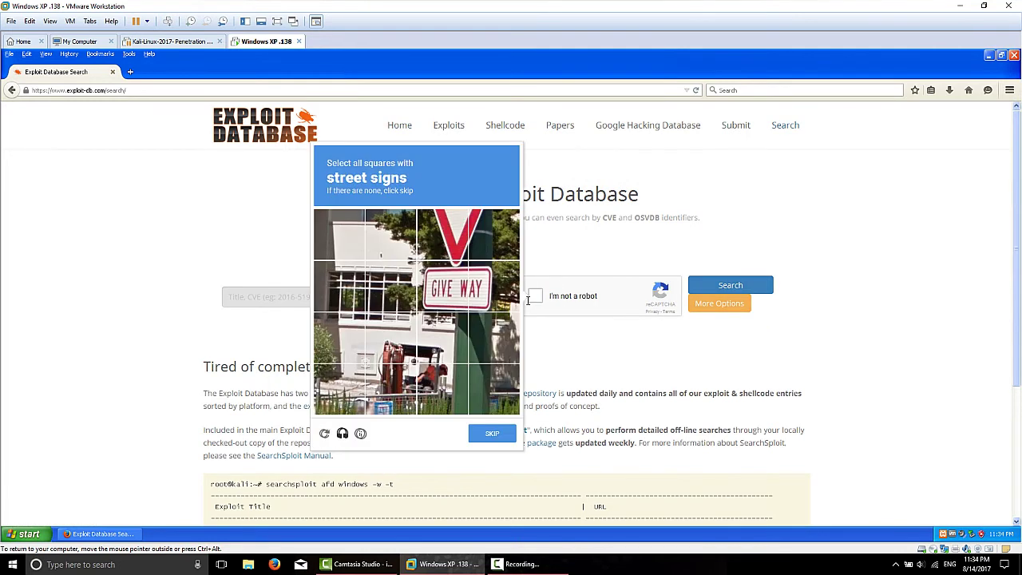
click(451, 281)
click(491, 284)
click(443, 239)
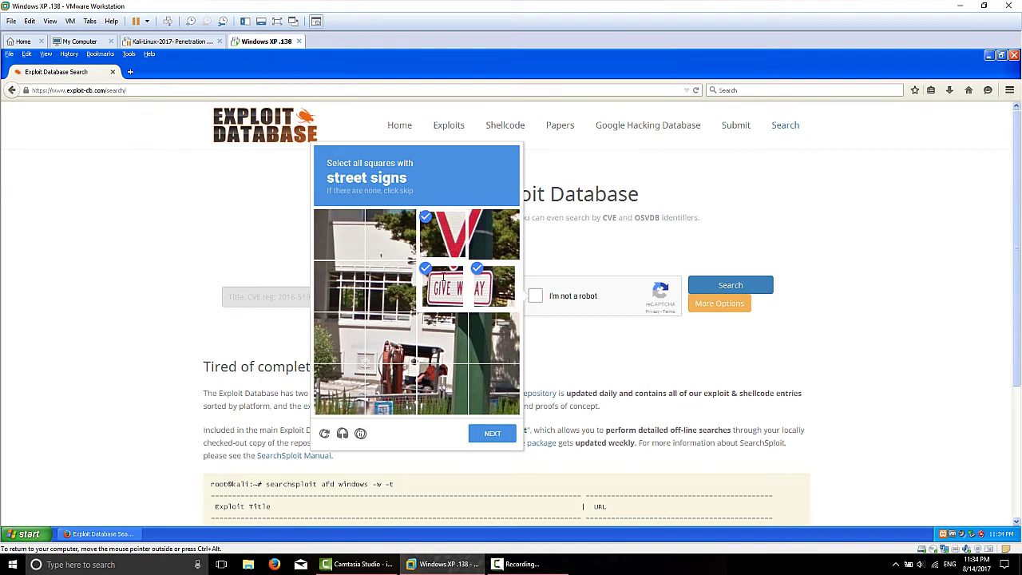
click(491, 434)
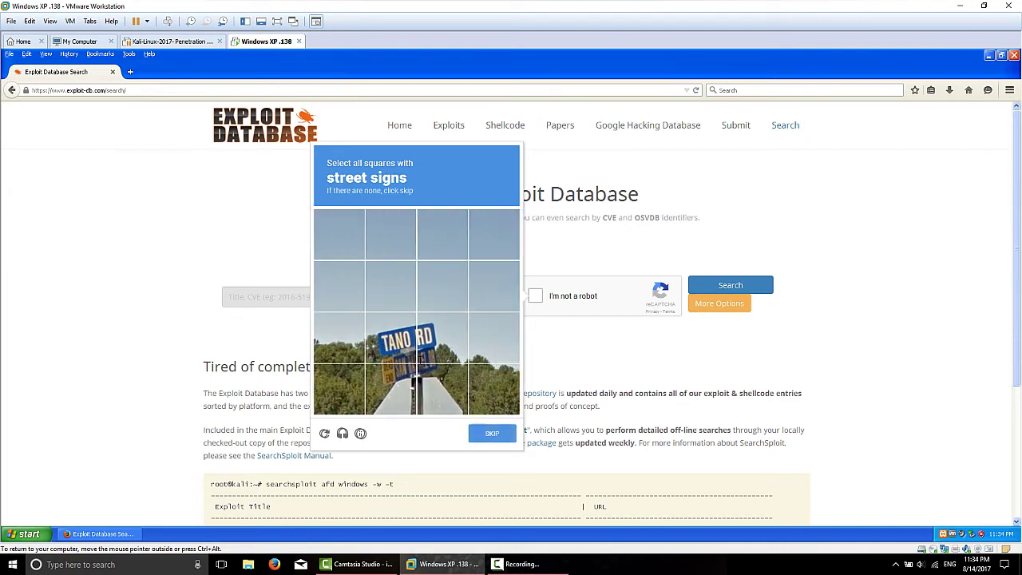
Step: Select the TANO RD sign tiles, verify, and begin typing 'war' in the search box
click(439, 340)
click(442, 390)
click(391, 389)
click(391, 339)
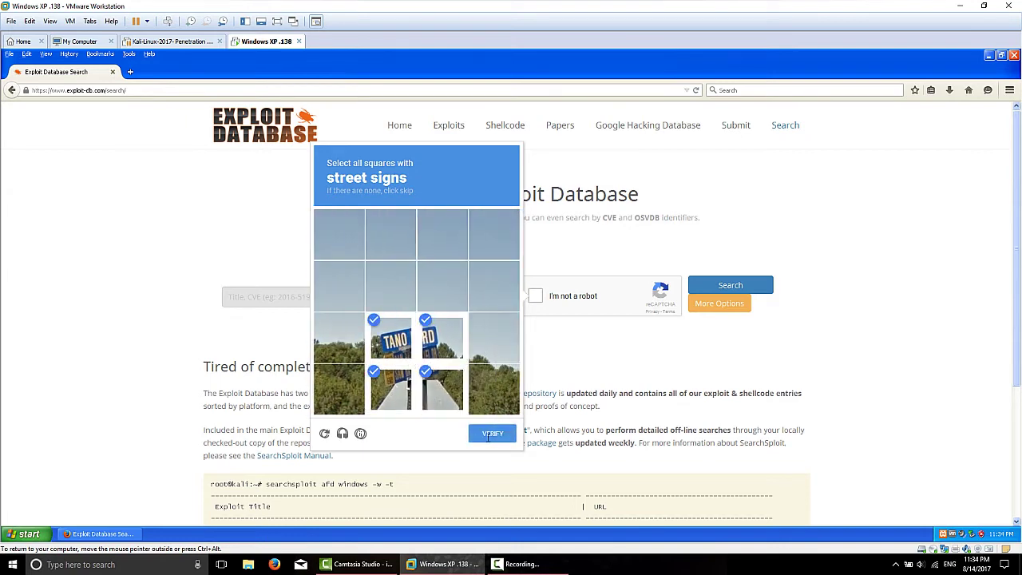
click(493, 434)
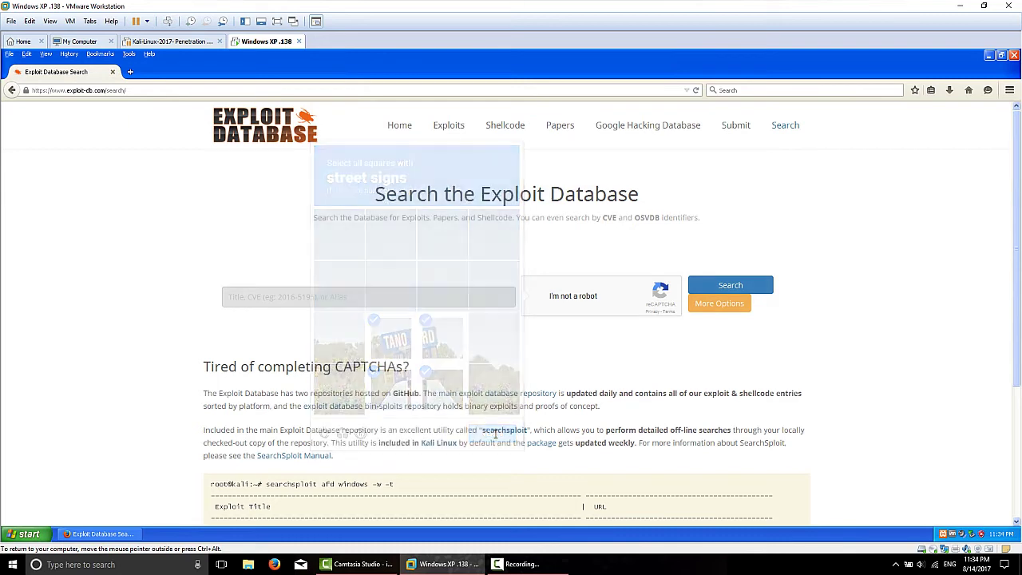
click(290, 299)
text(war)
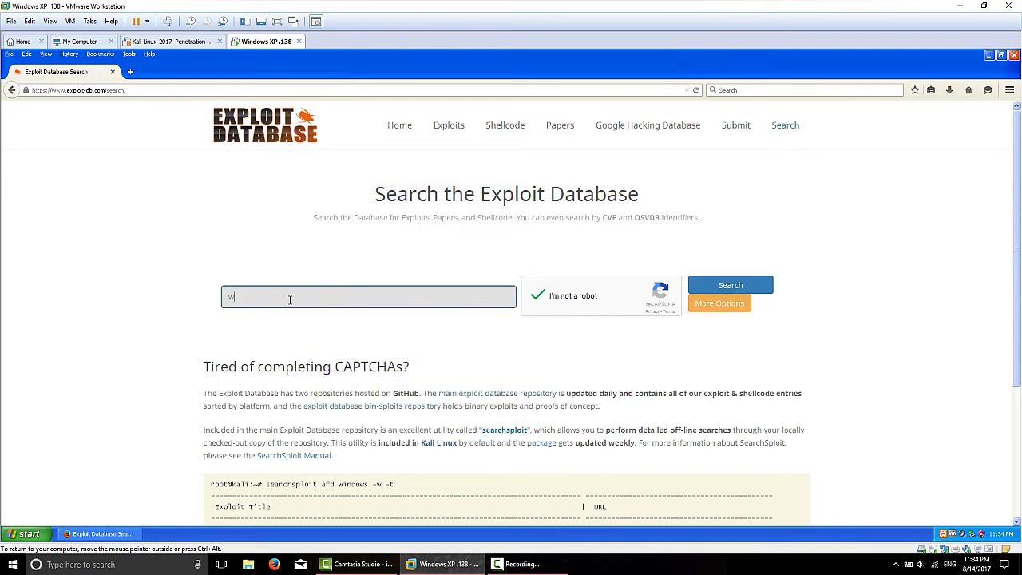
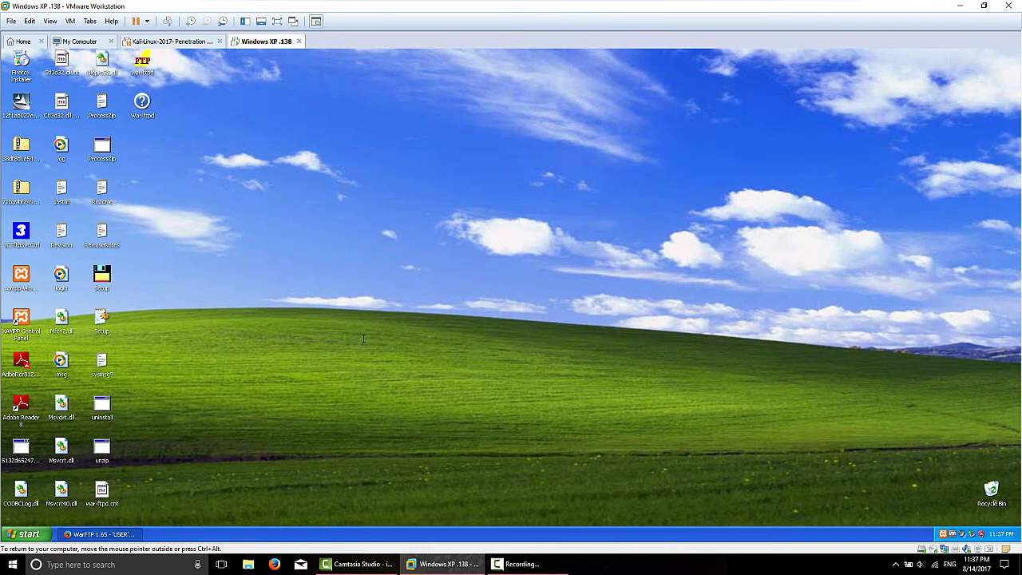
Step: Run the War FTP Daemon Setup with default directory, Typical install and default program folder, then confirm completion
click(103, 277)
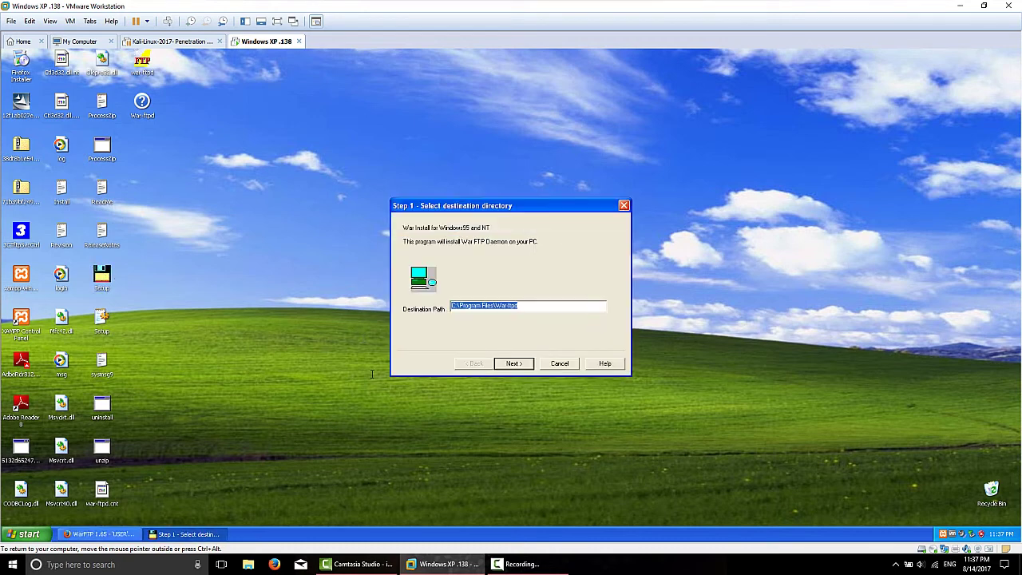
click(513, 363)
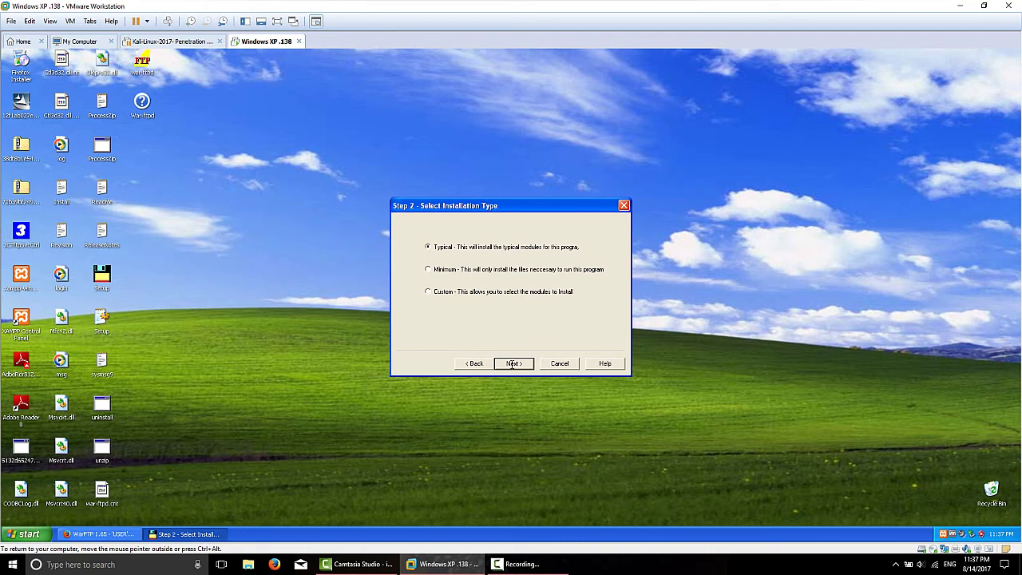
click(513, 363)
click(513, 363)
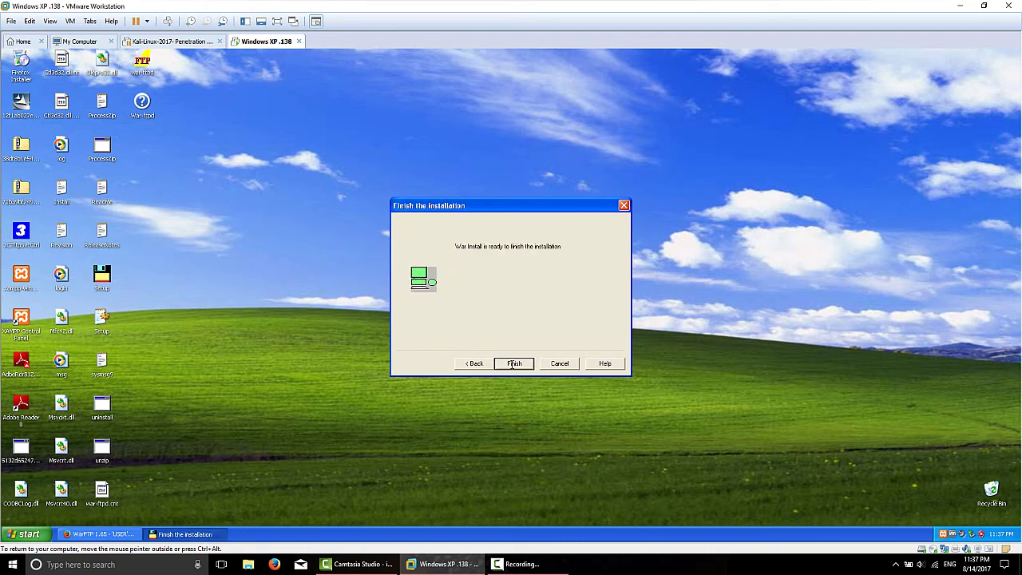
click(513, 363)
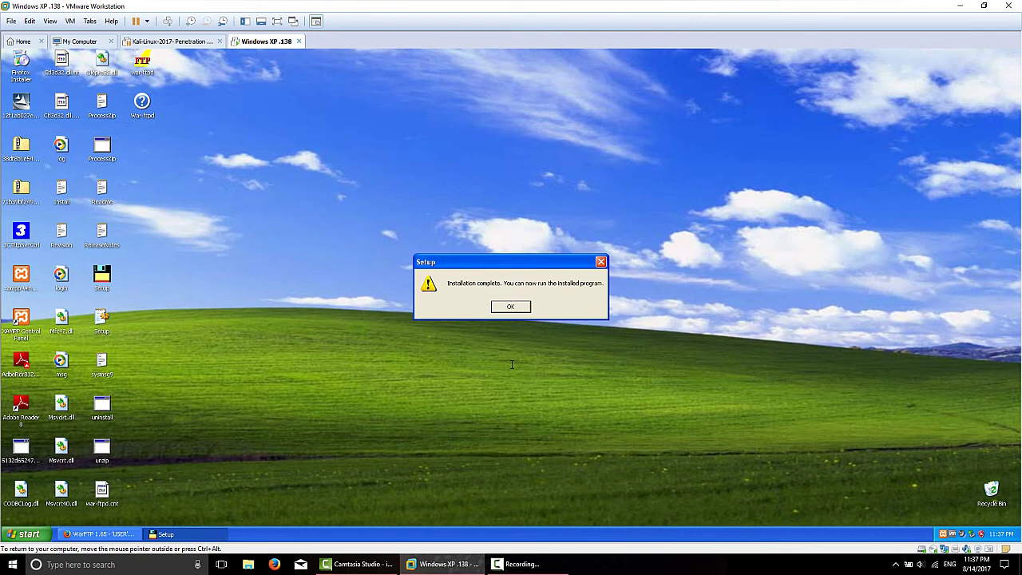
click(515, 308)
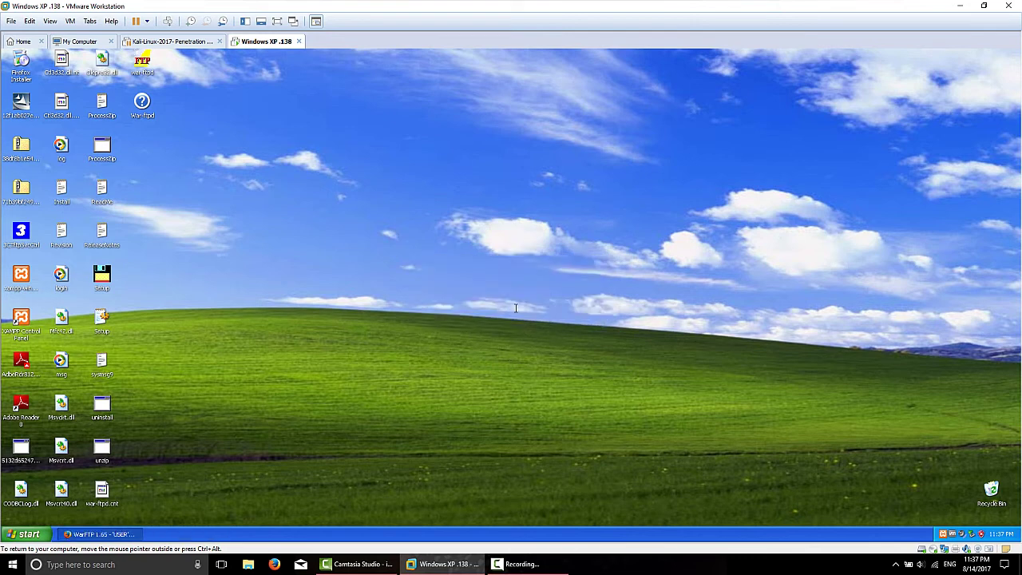
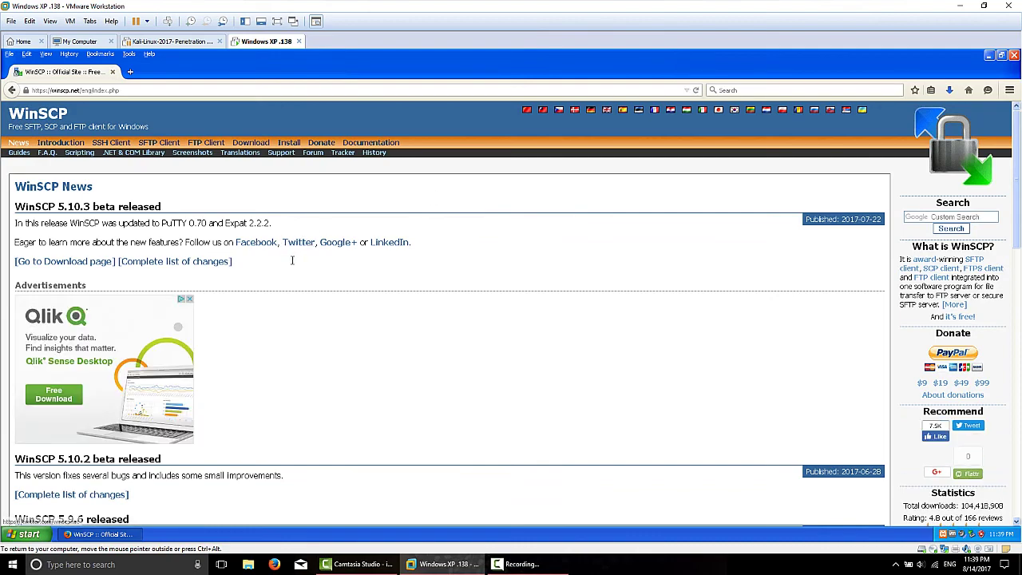
Step: Go to the WinSCP download page and pick the 5.9.6 installation package
scroll(264, 327, down, 5)
scroll(267, 326, up, 4)
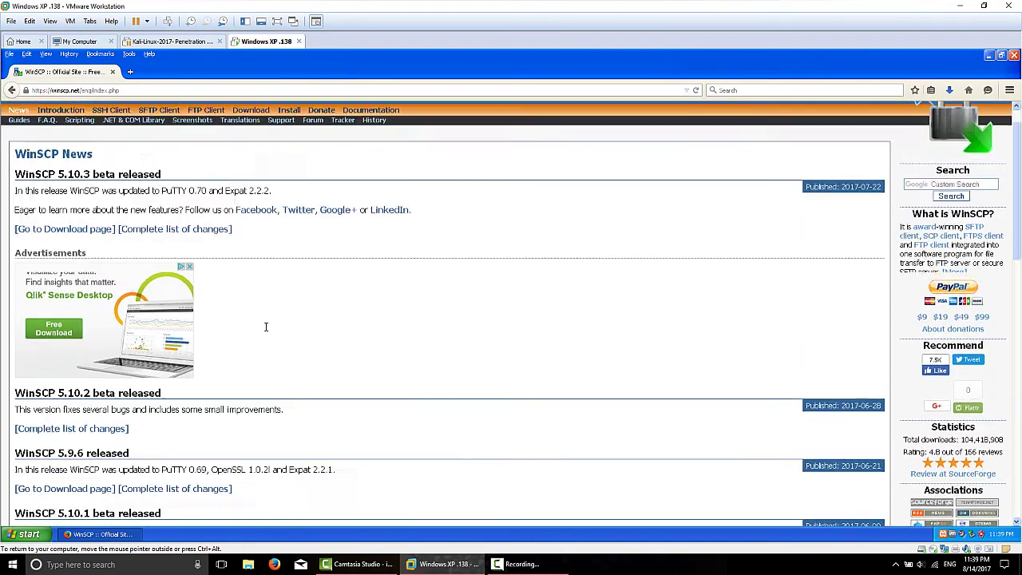
scroll(266, 327, up, 1)
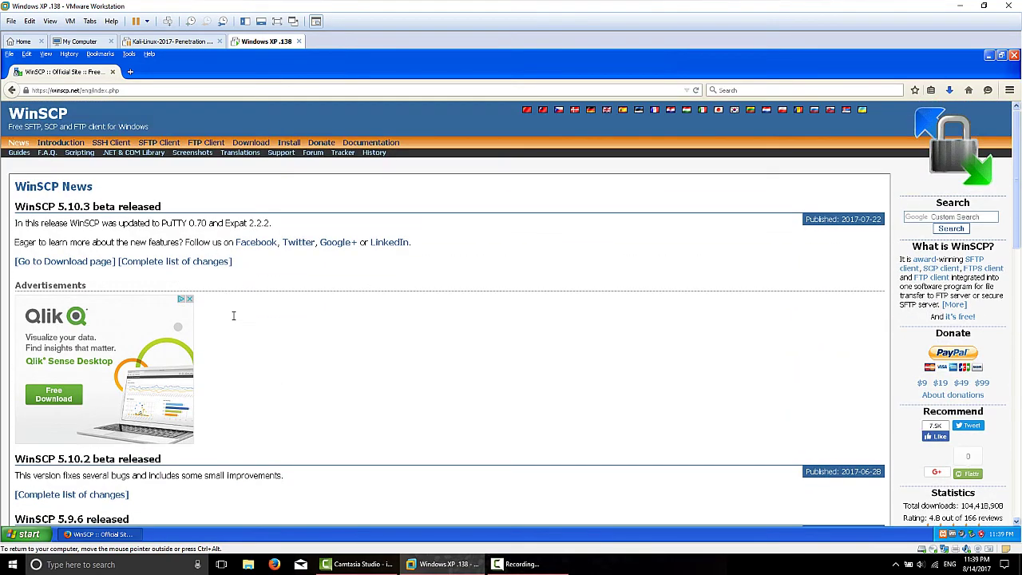
click(58, 261)
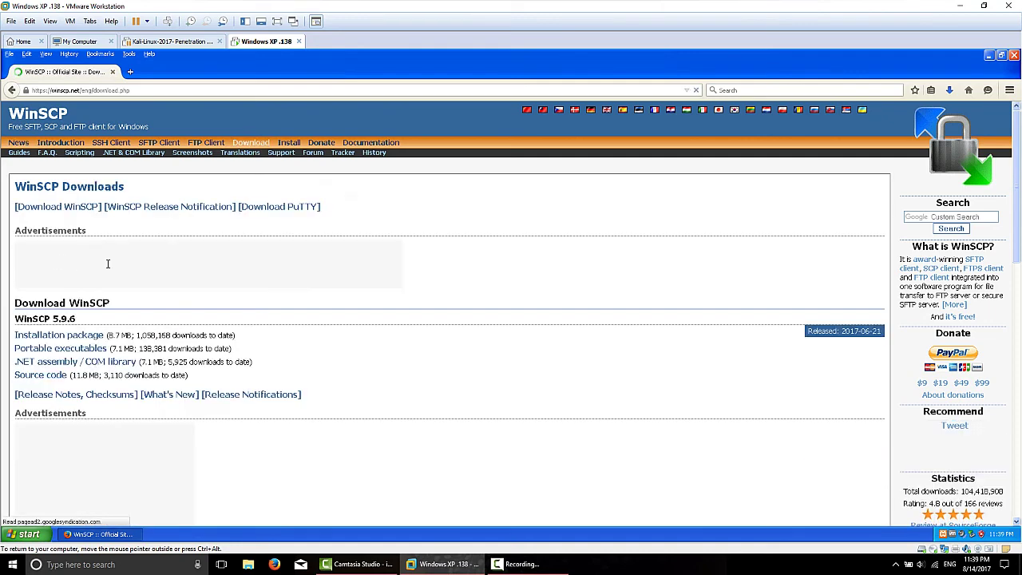
scroll(127, 341, down, 1)
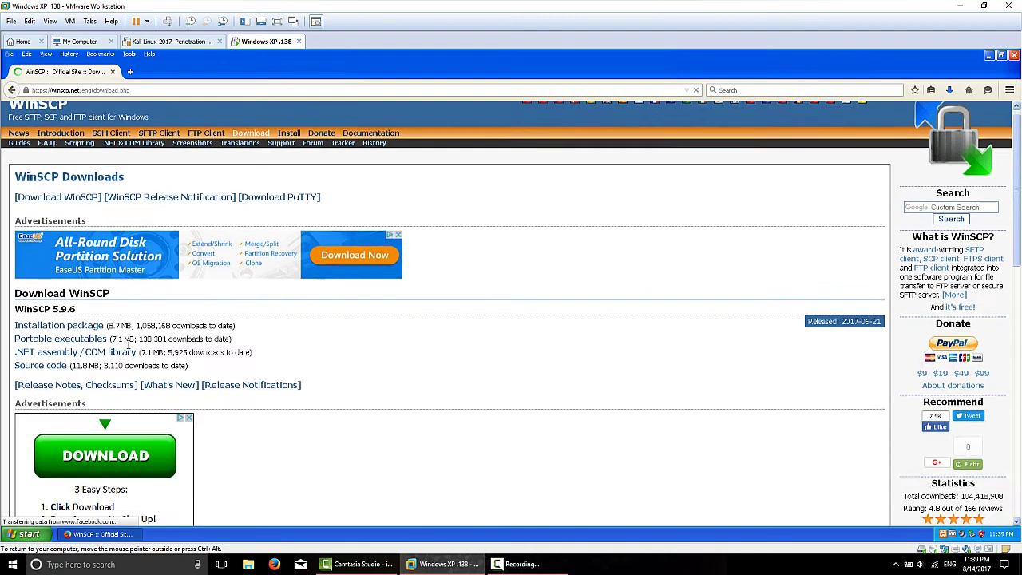
scroll(128, 342, down, 2)
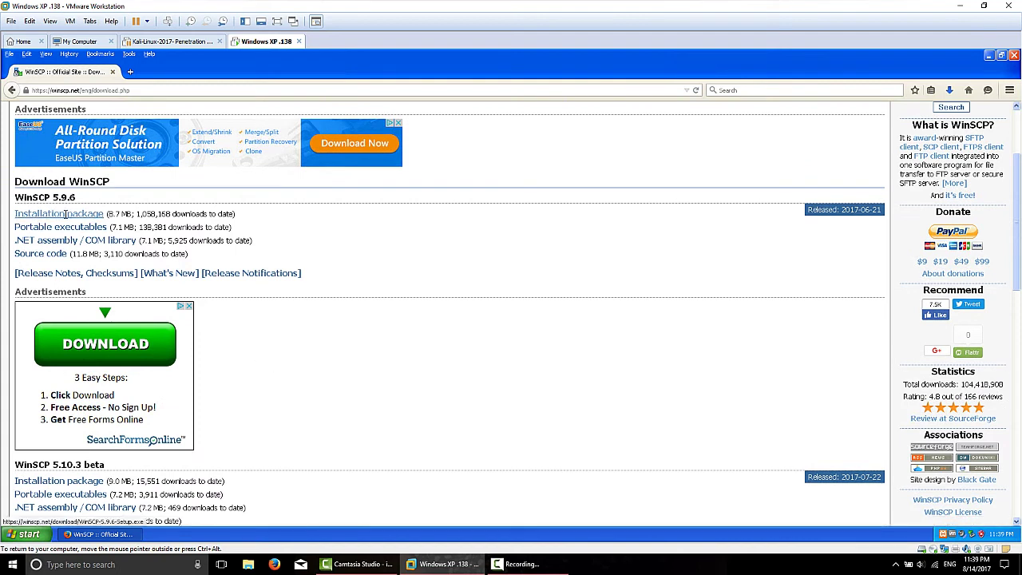
click(65, 214)
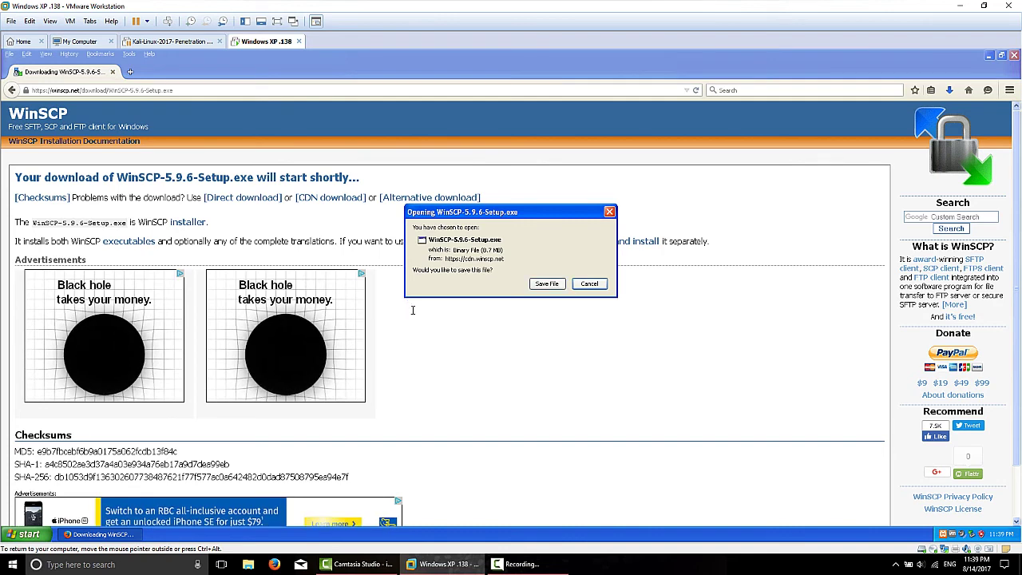
Step: Save WinSCP-5.9.6-Setup.exe to the Desktop, check its download progress, and minimize Firefox
click(548, 283)
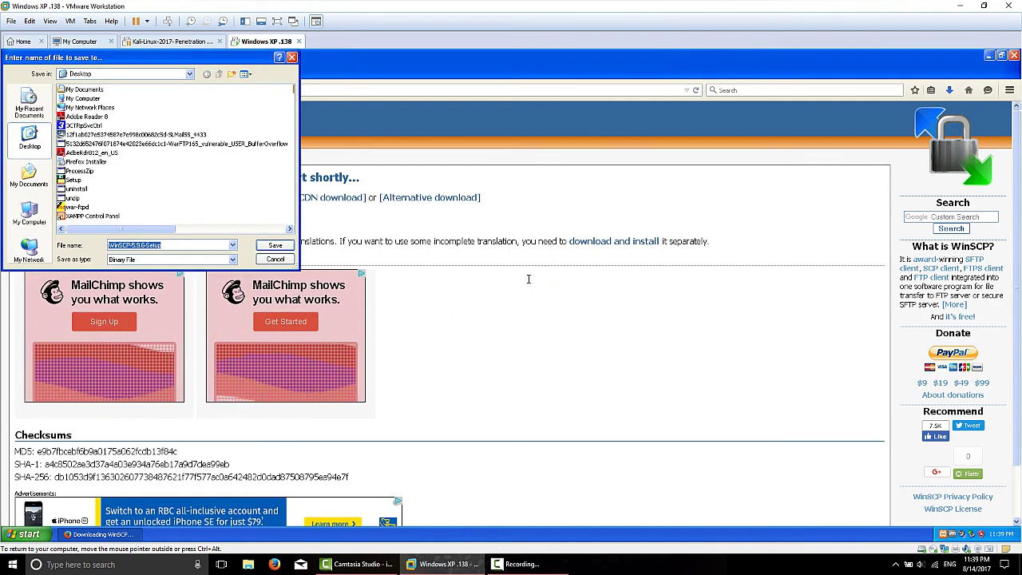
click(275, 245)
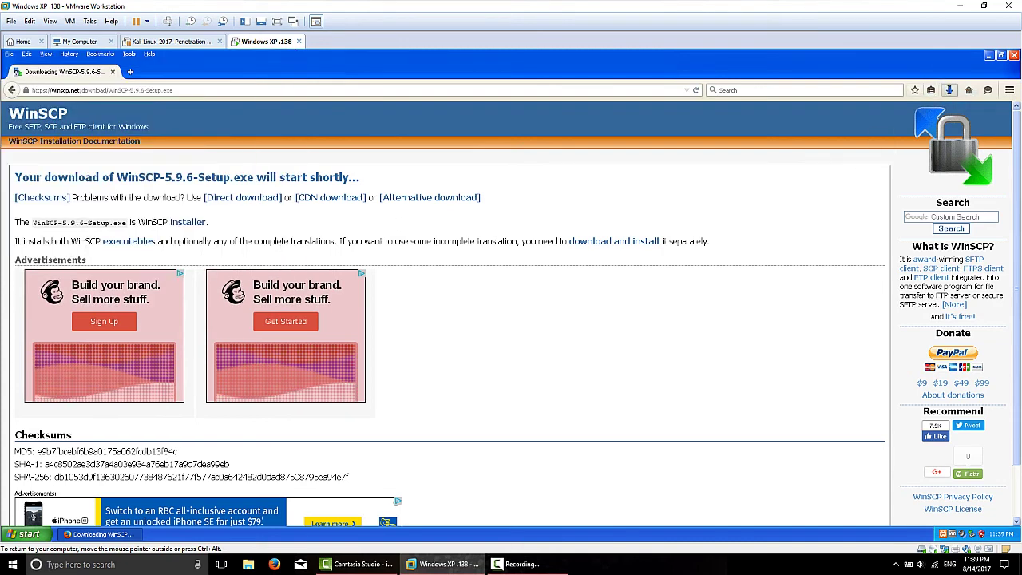
click(949, 89)
click(949, 89)
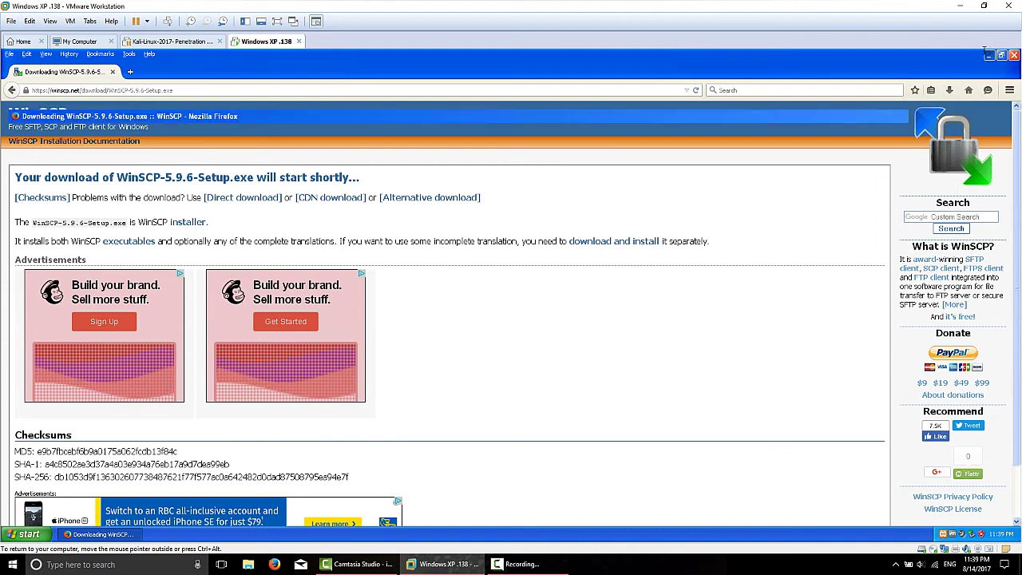
click(988, 55)
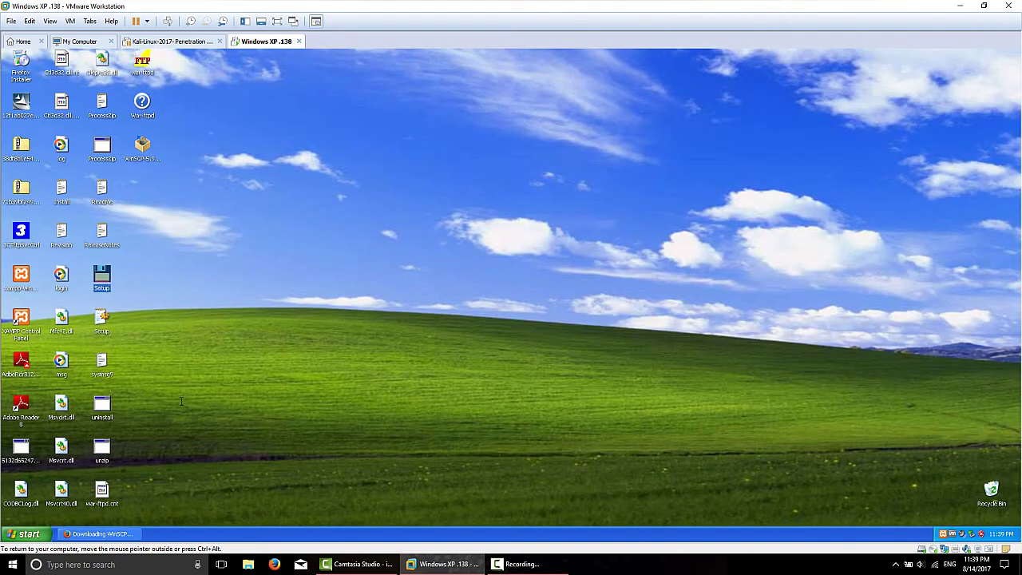
Step: Install WinSCP from the desktop installer, accepting the license, Typical install and Commander interface
drag(141, 147, 263, 105)
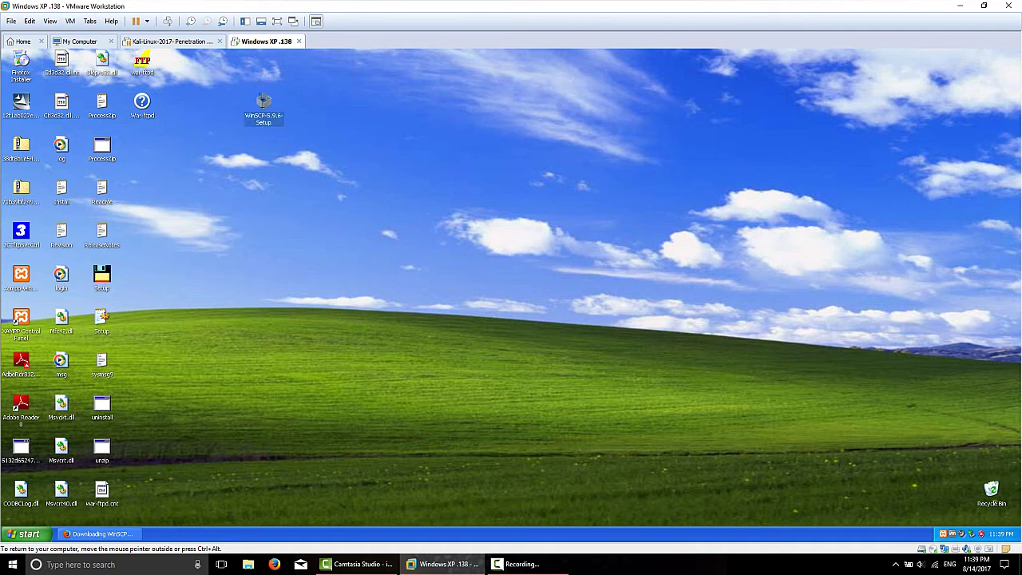
double_click(263, 104)
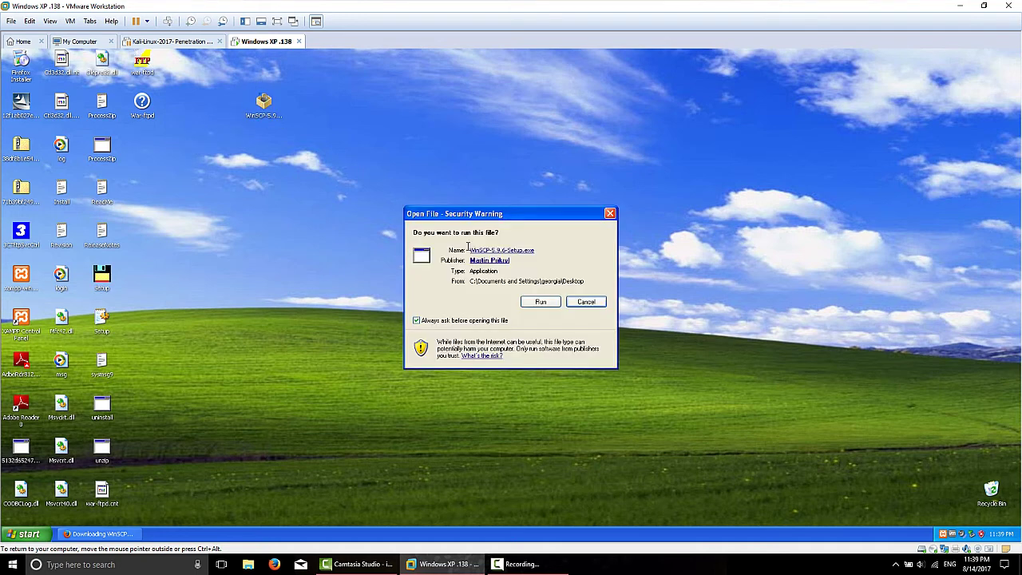
click(538, 299)
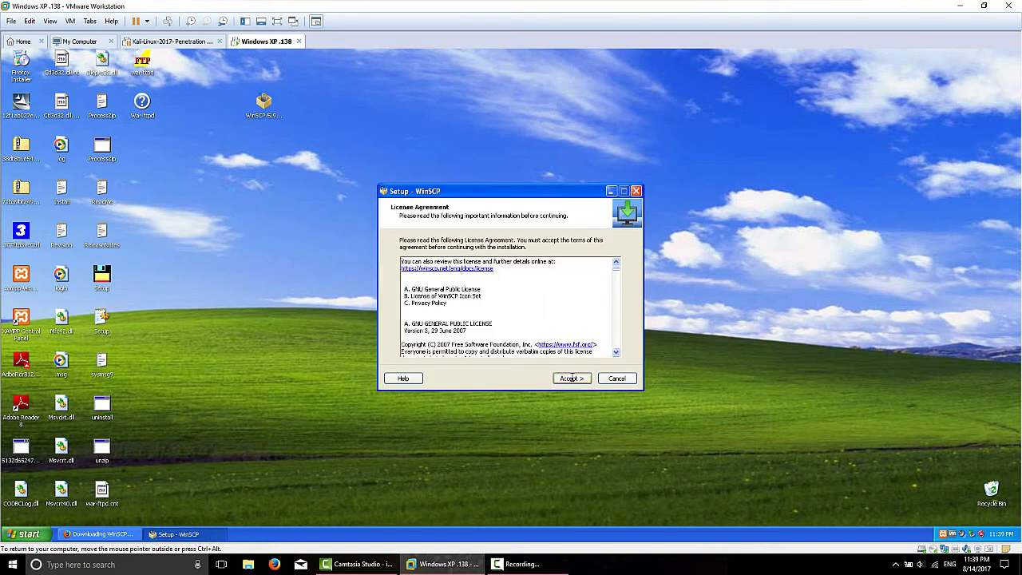
click(571, 378)
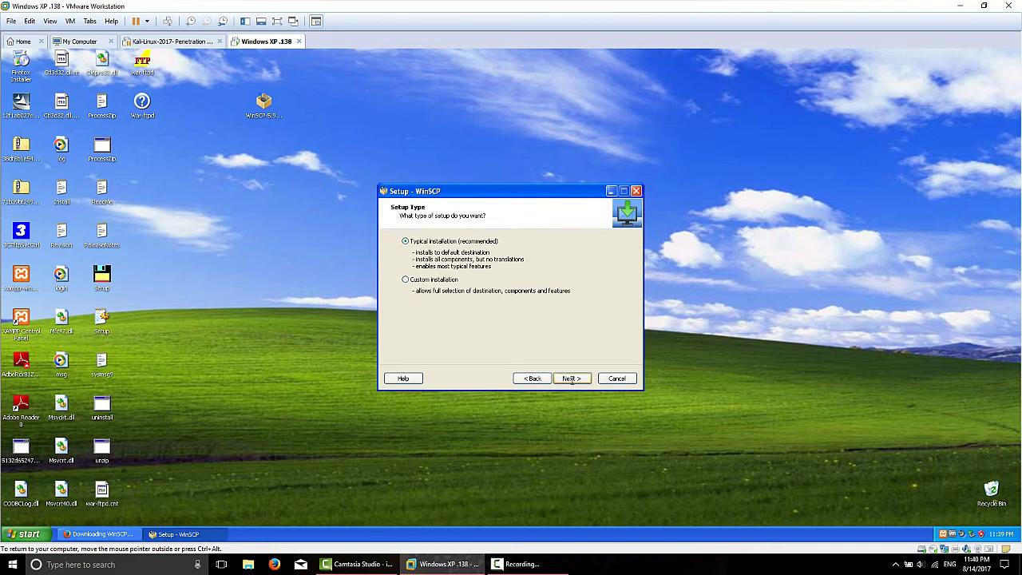
click(572, 379)
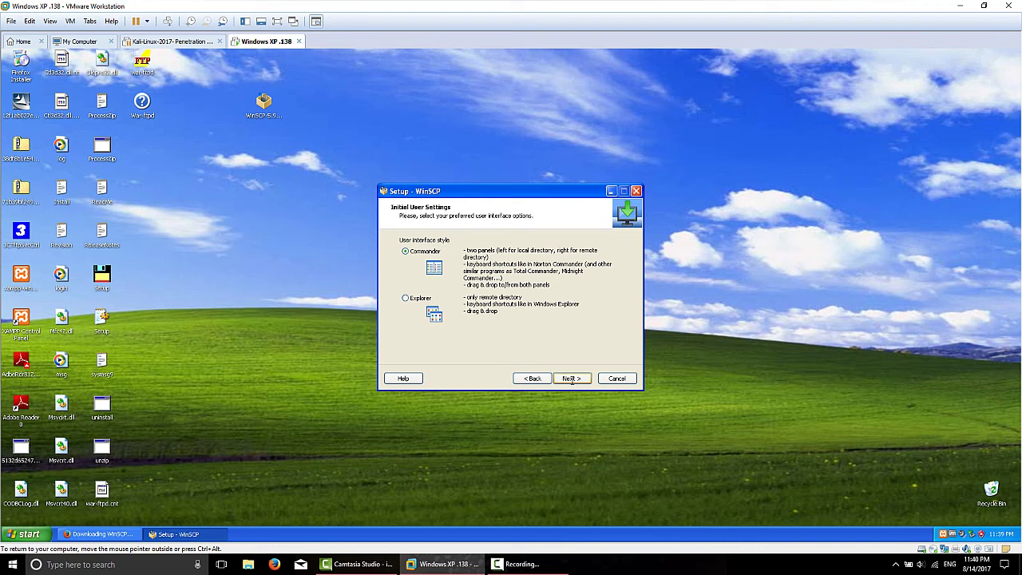
click(571, 379)
click(571, 379)
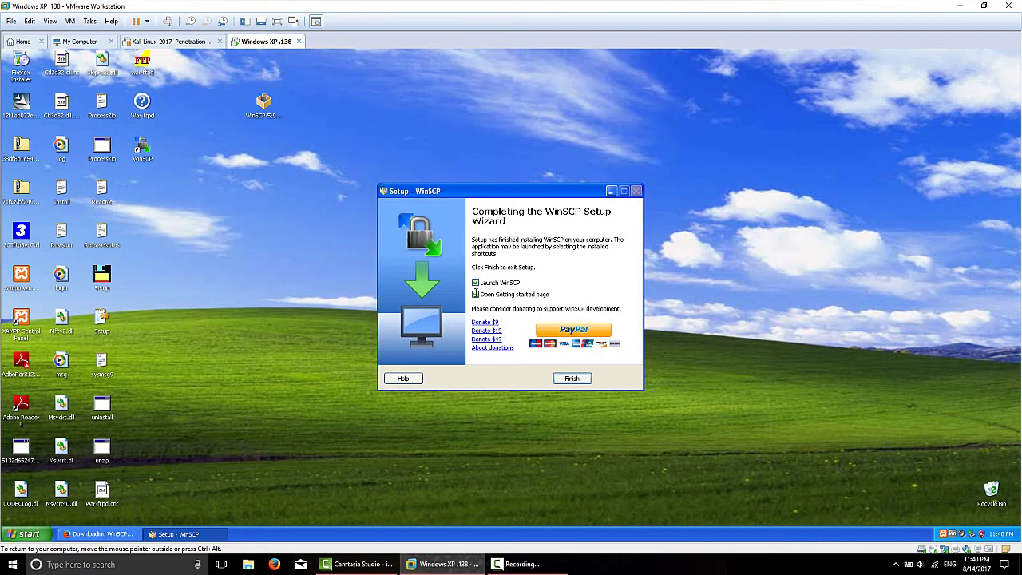
Step: Finish setup without the getting-started page, then close the WinSCP login window
click(476, 294)
click(568, 378)
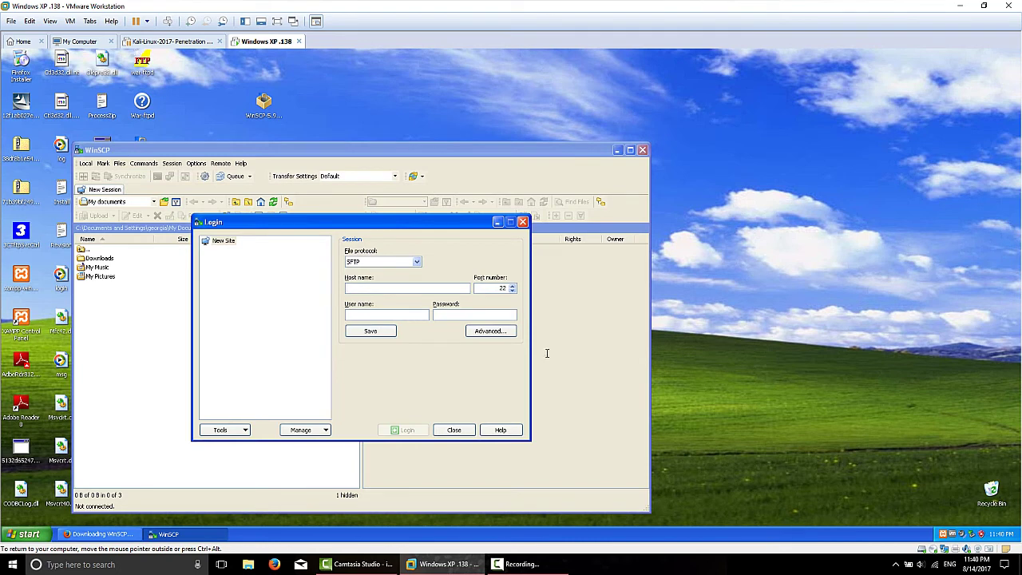
click(449, 430)
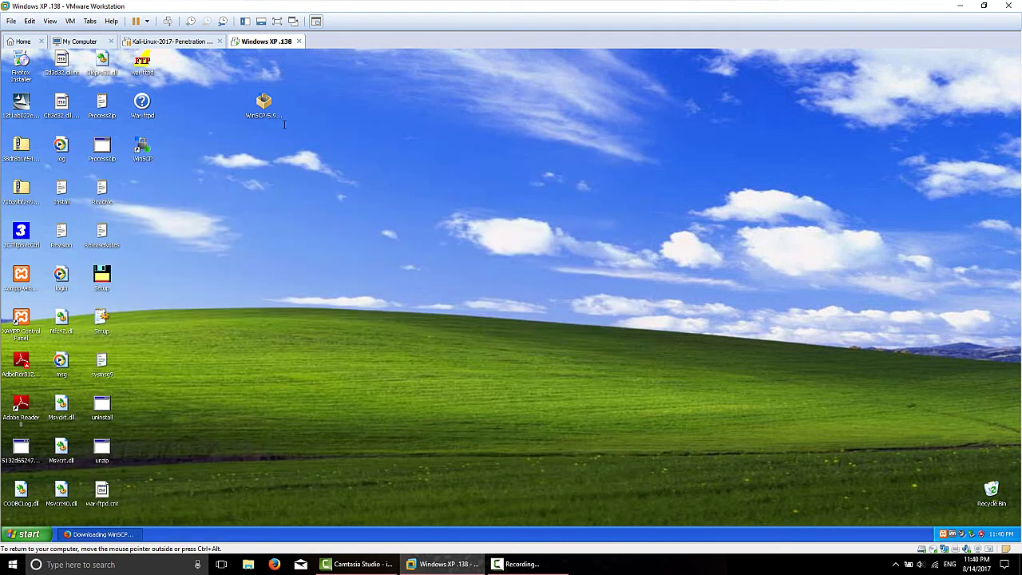
Step: Move the WinSCP installer icon aside, restore Firefox, and search Google for 'immunity debugger'
drag(264, 103, 147, 185)
click(112, 533)
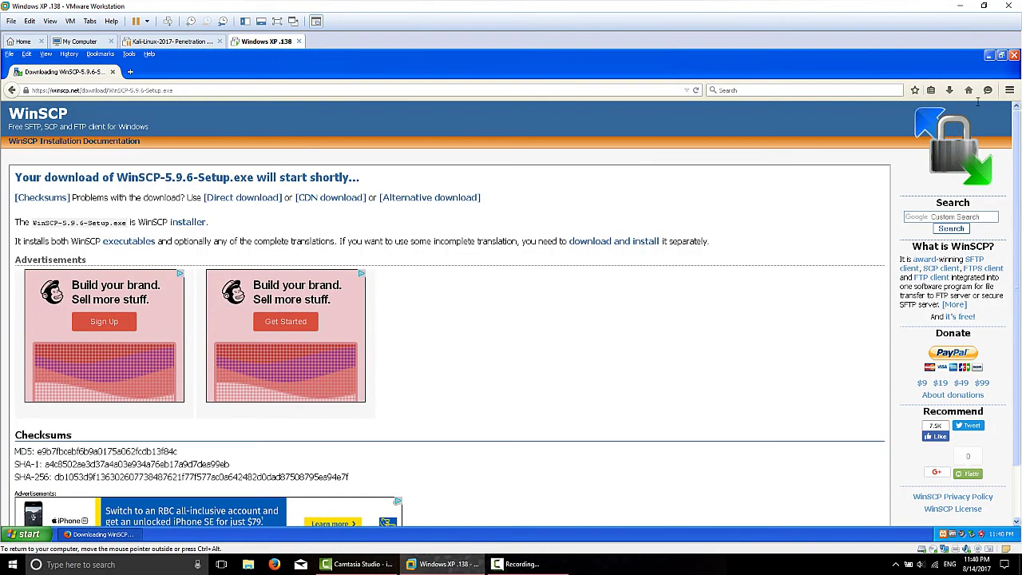
click(968, 89)
click(462, 310)
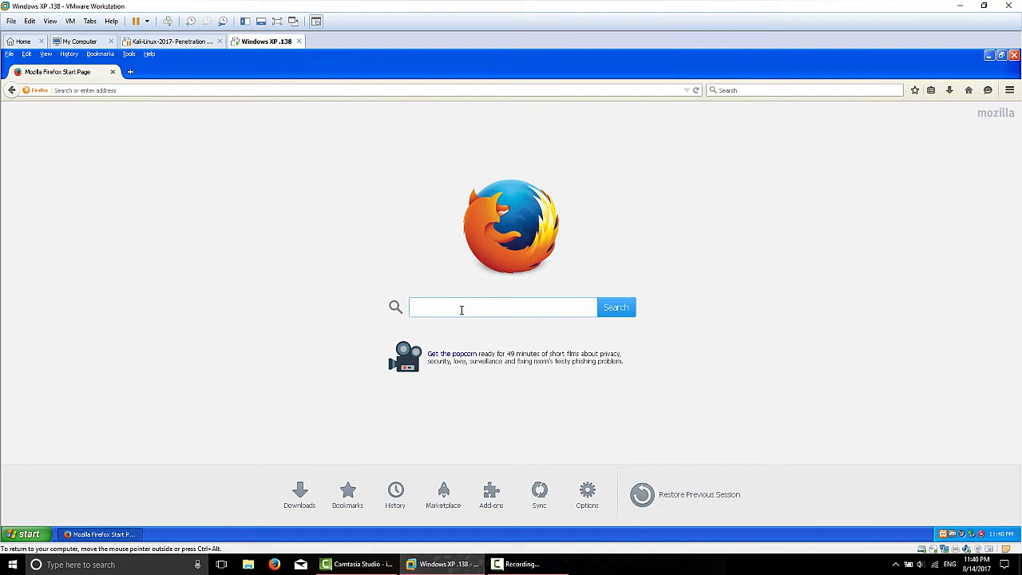
text(immunit)
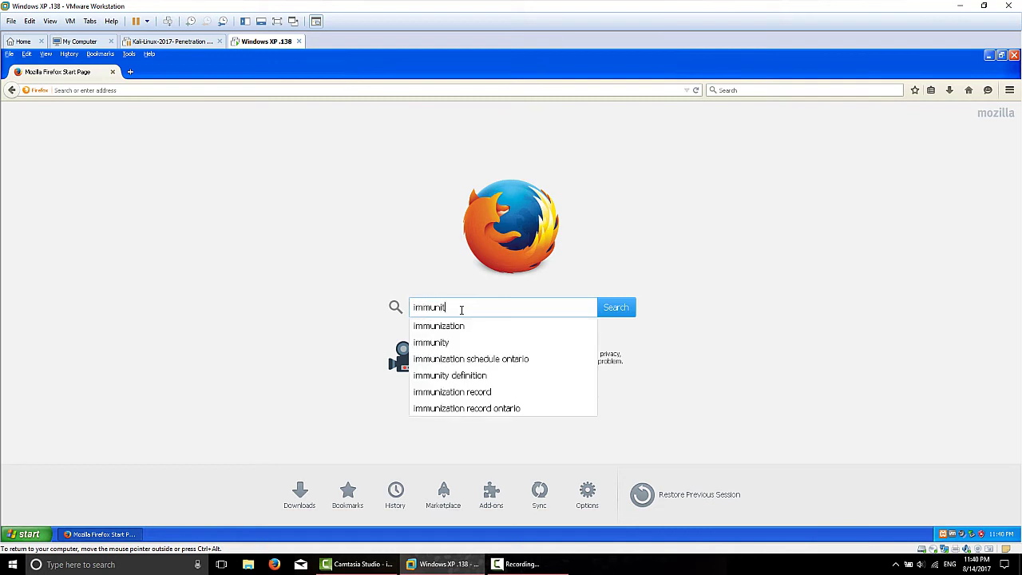
text(y de)
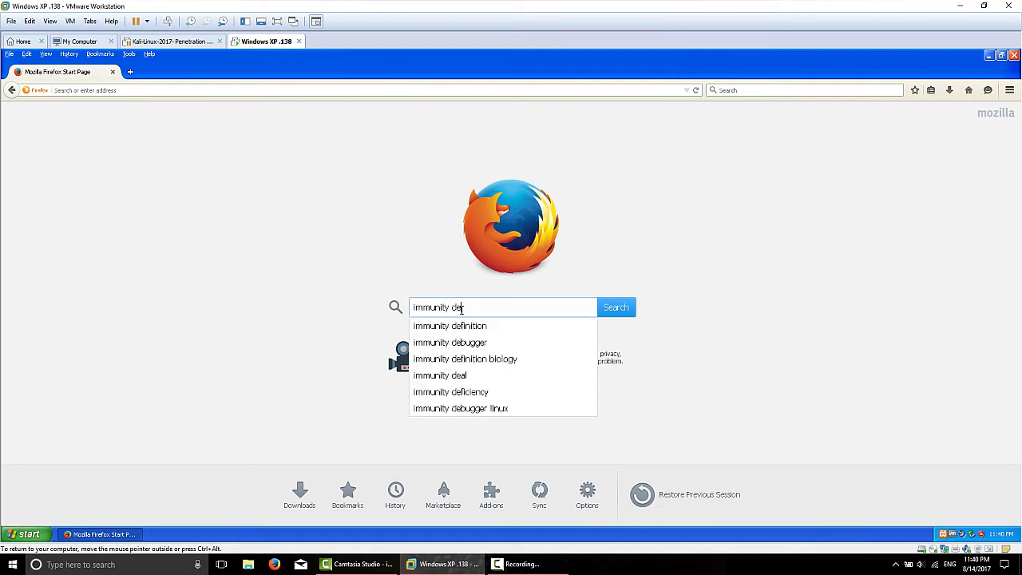
key(Down)
key(Down)
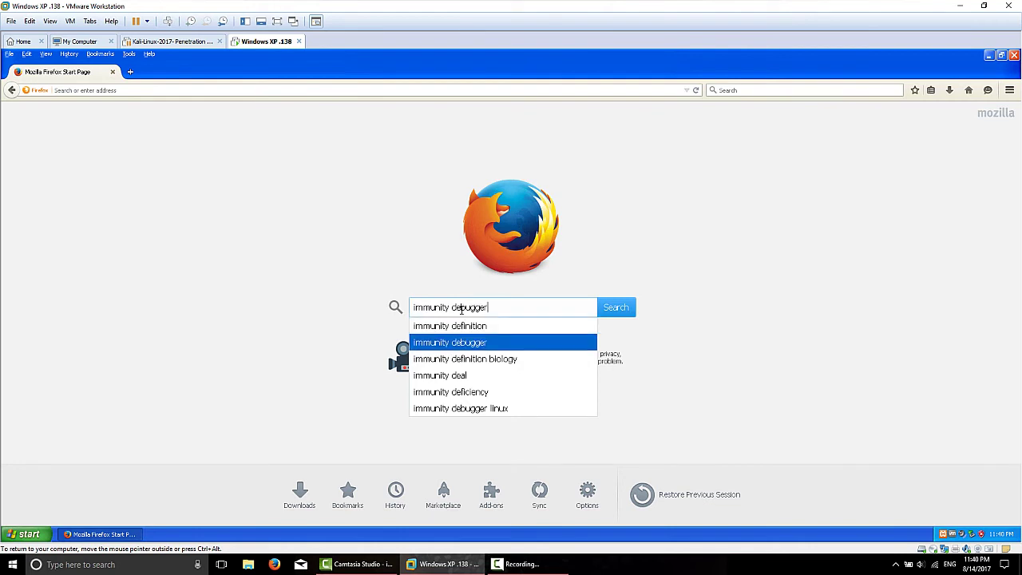
key(Return)
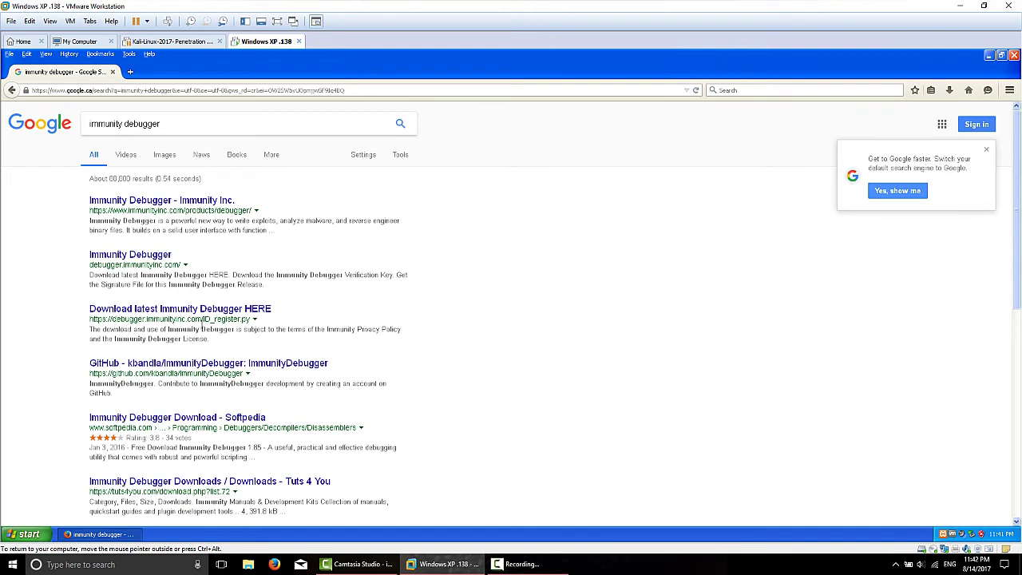
Step: Open the Immunity Debugger download page and fill the form with a name, country Canada, and e-mail
click(56, 89)
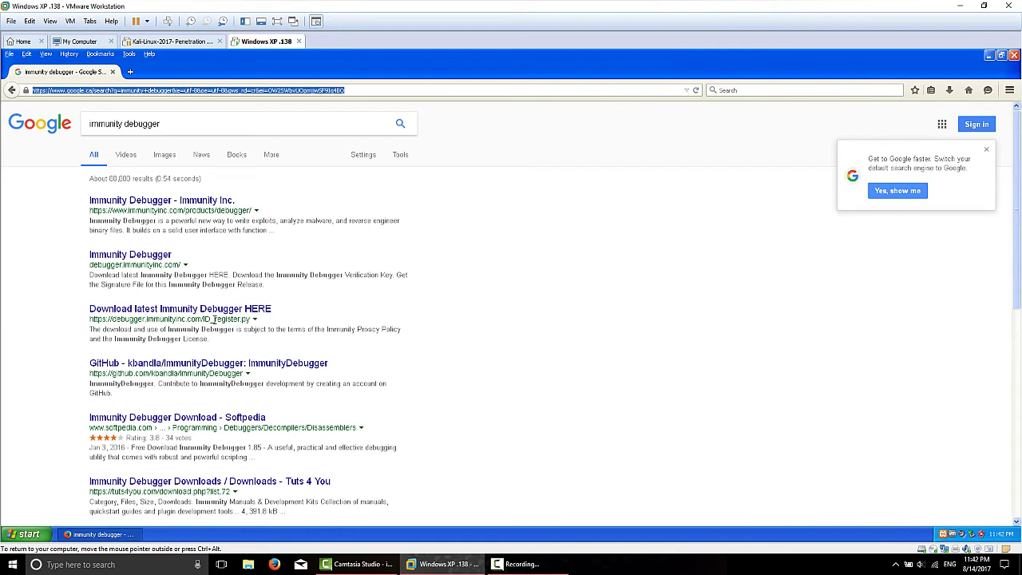
click(225, 308)
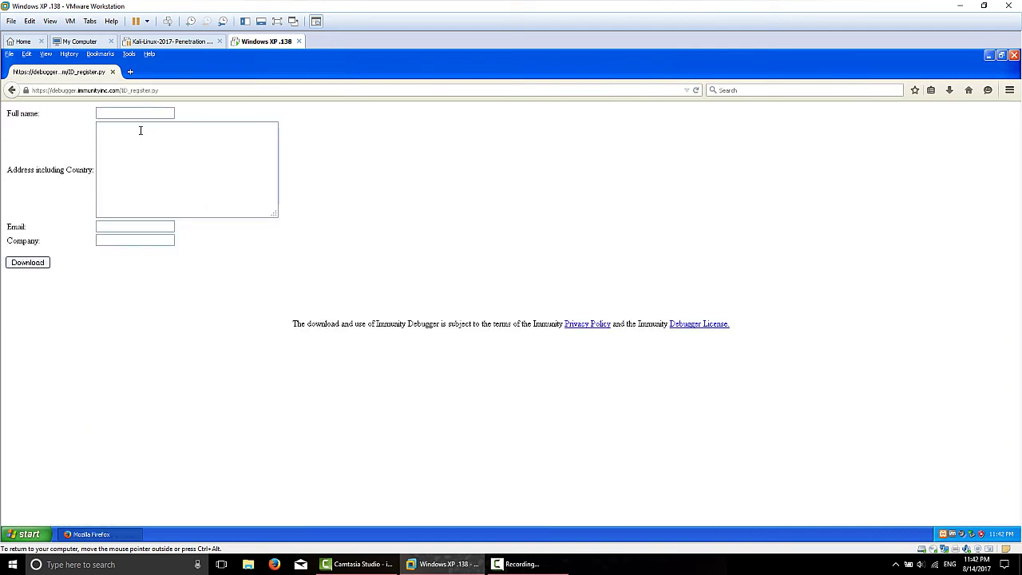
click(126, 113)
text(bob)
text(canada)
key(BackSpace)
key(BackSpace)
key(BackSpace)
key(BackSpace)
key(BackSpace)
key(BackSpace)
text(Canada)
text(fake@)
text(gmail.com)
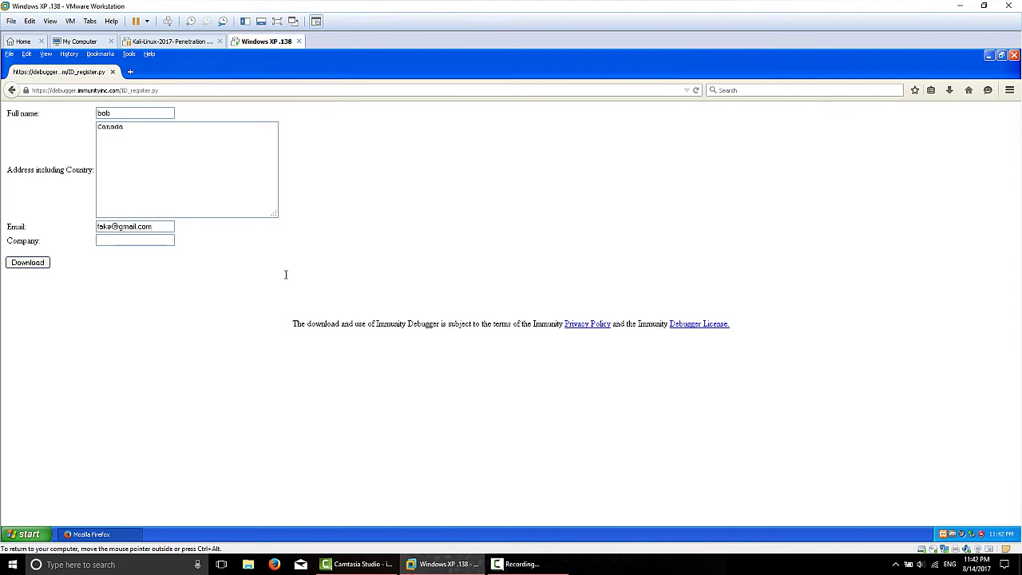
text(Me)
Step: Submit the form, save ImmunityDebugger_1_85_setup.exe to the Desktop, and check the downloads list
click(40, 265)
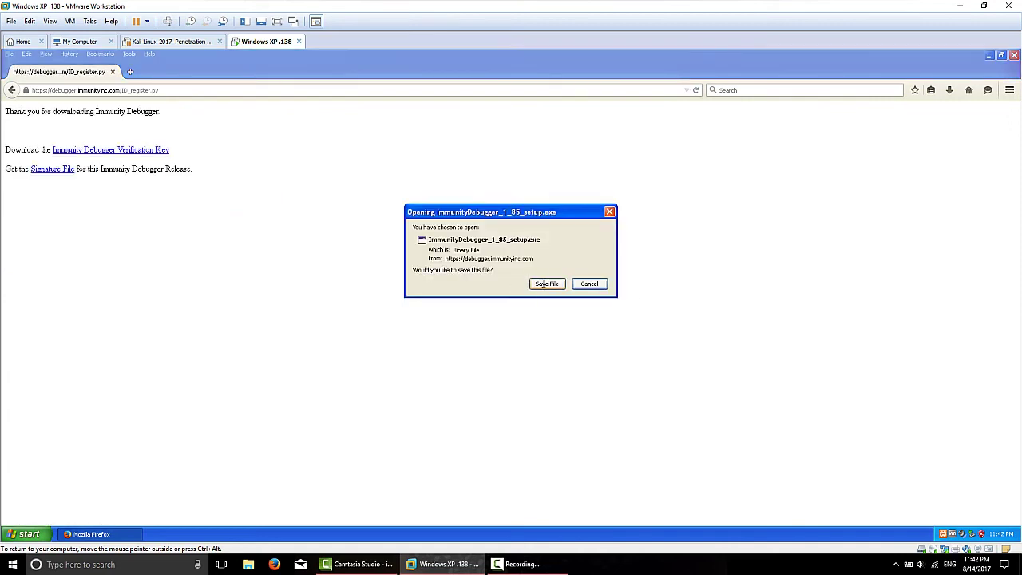
click(543, 283)
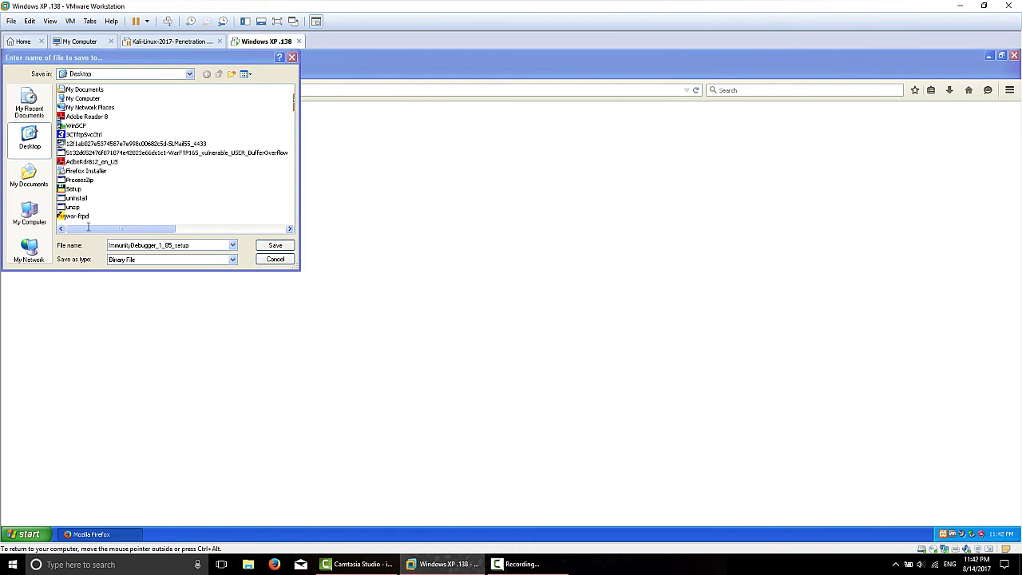
click(265, 245)
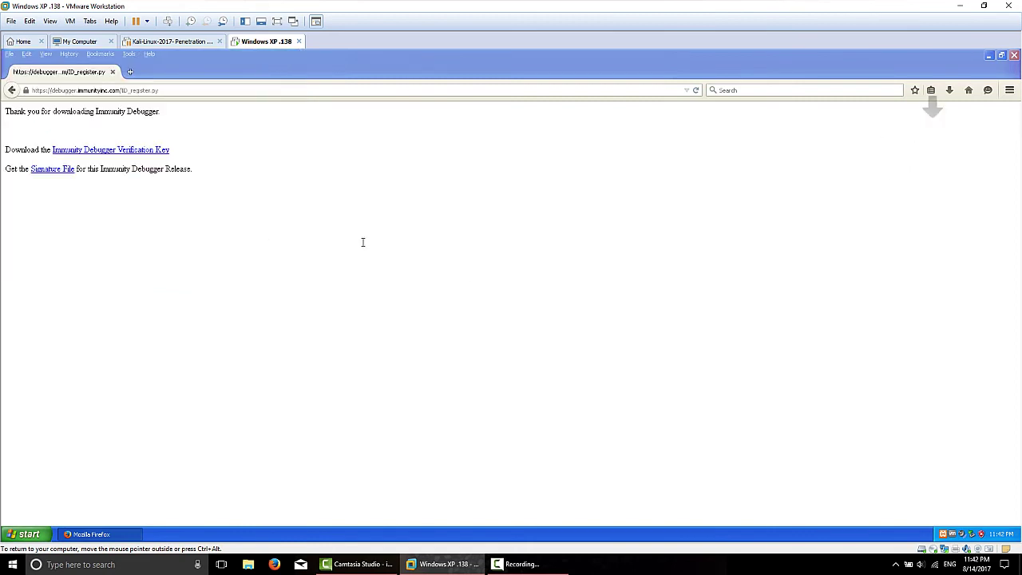
click(949, 90)
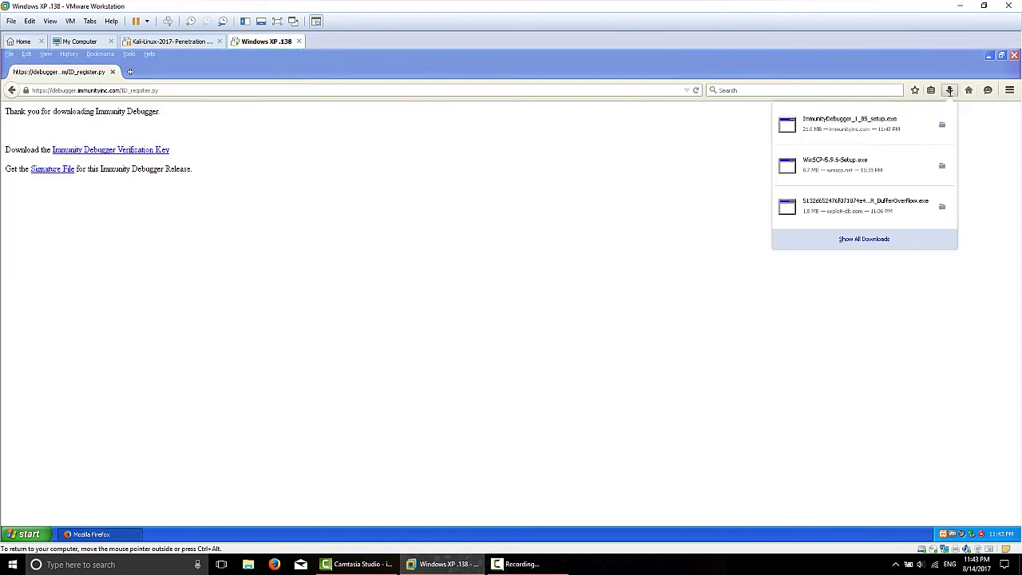
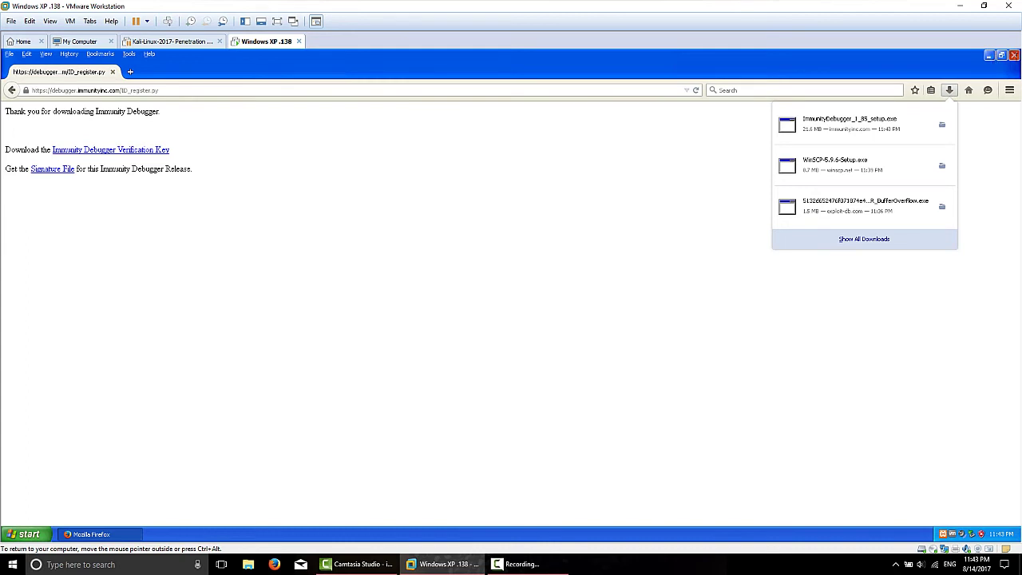
Step: Close Firefox and install Immunity Debugger 1.85 from the Desktop setup file, opting to add Python 2.7.1
click(1014, 55)
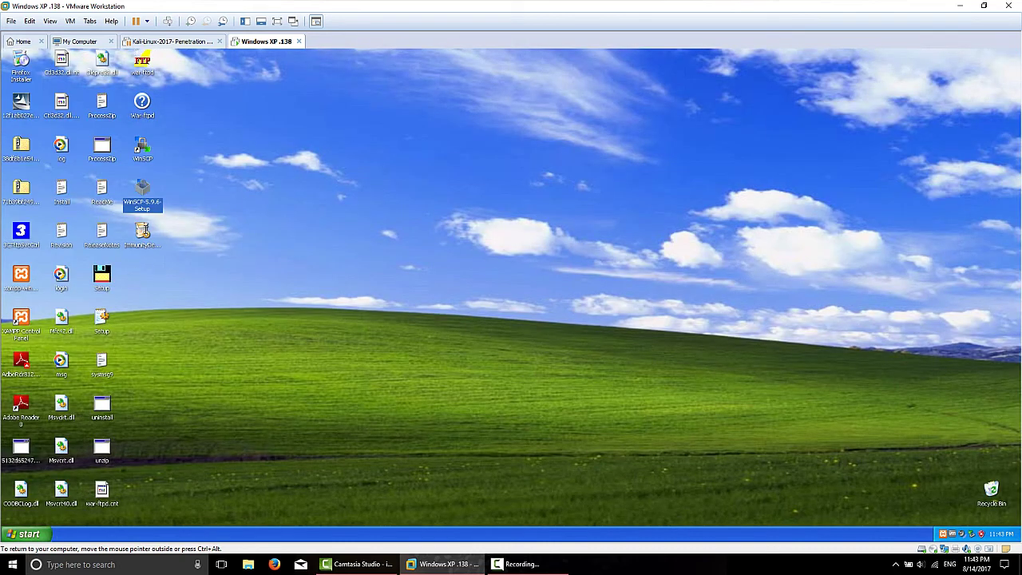
click(143, 232)
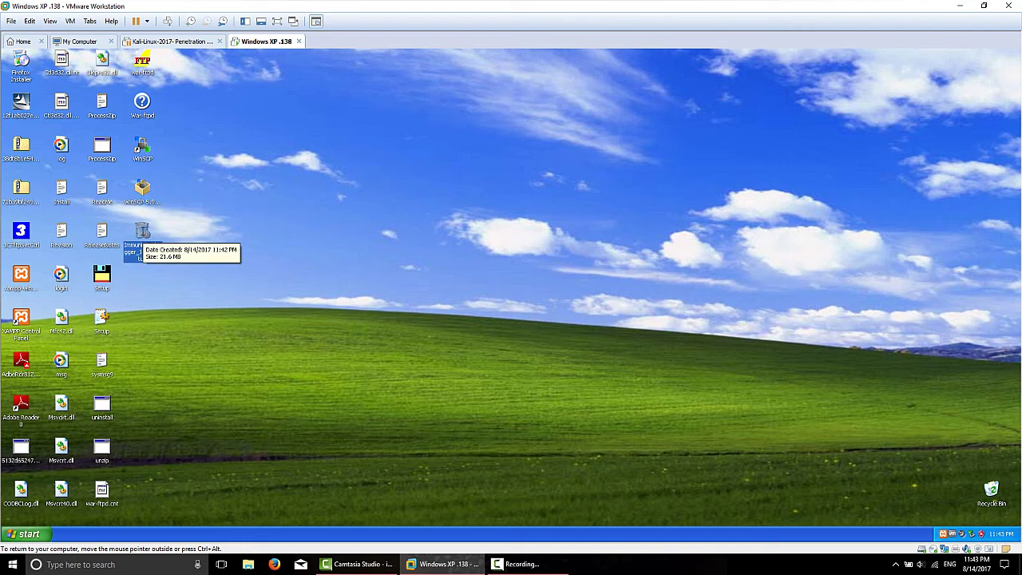
double_click(143, 233)
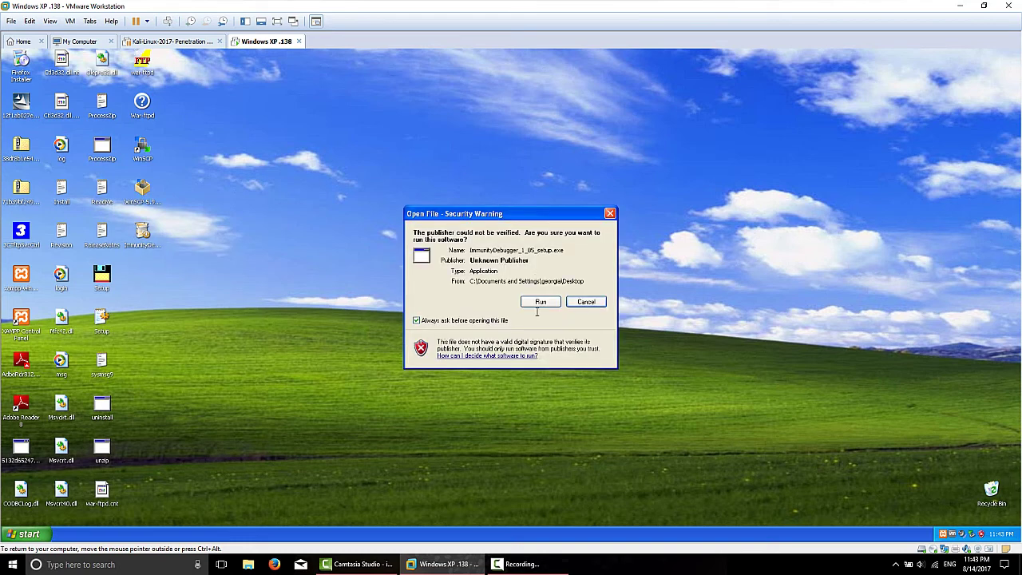
click(540, 302)
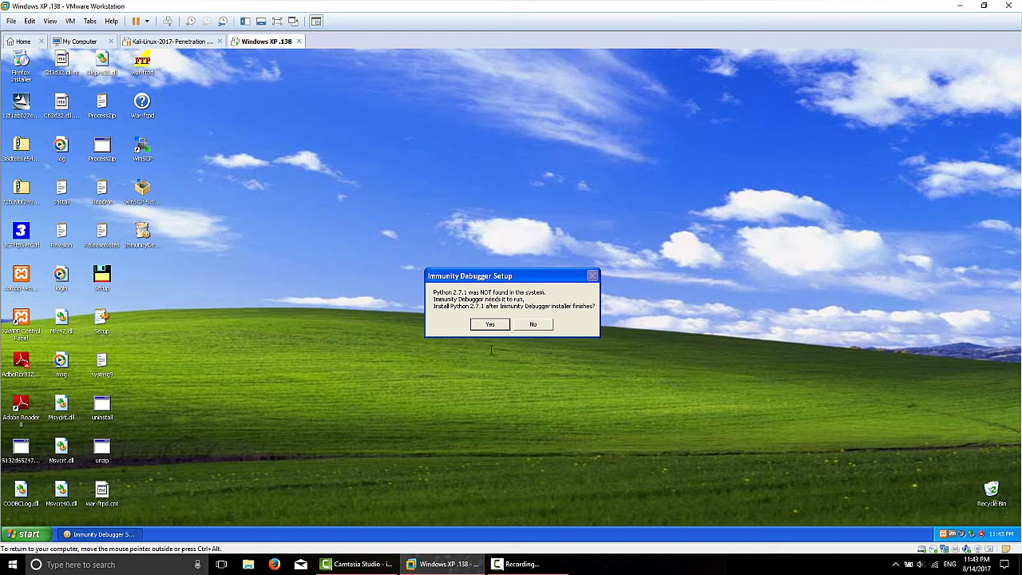
click(490, 324)
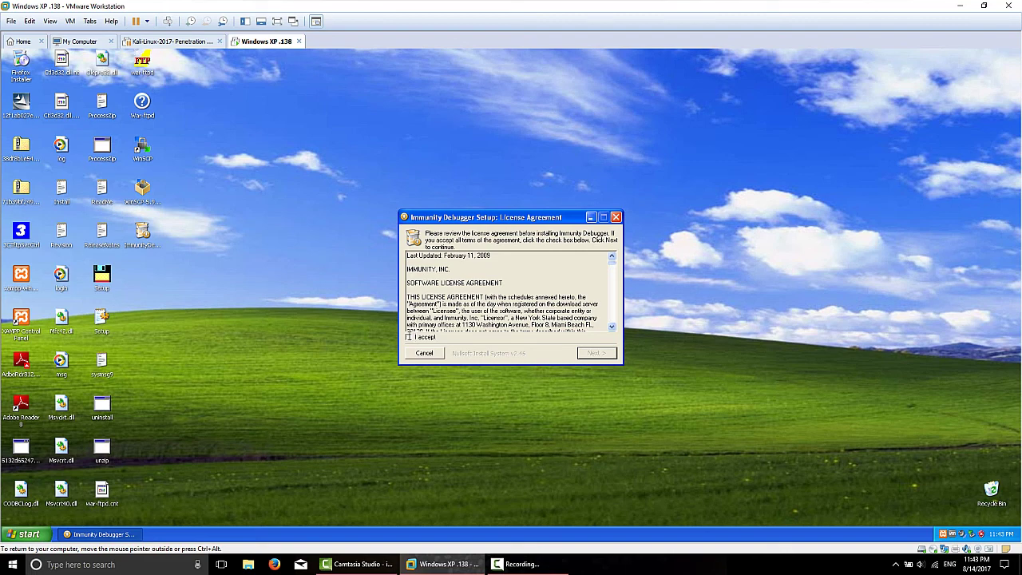
click(409, 337)
click(592, 353)
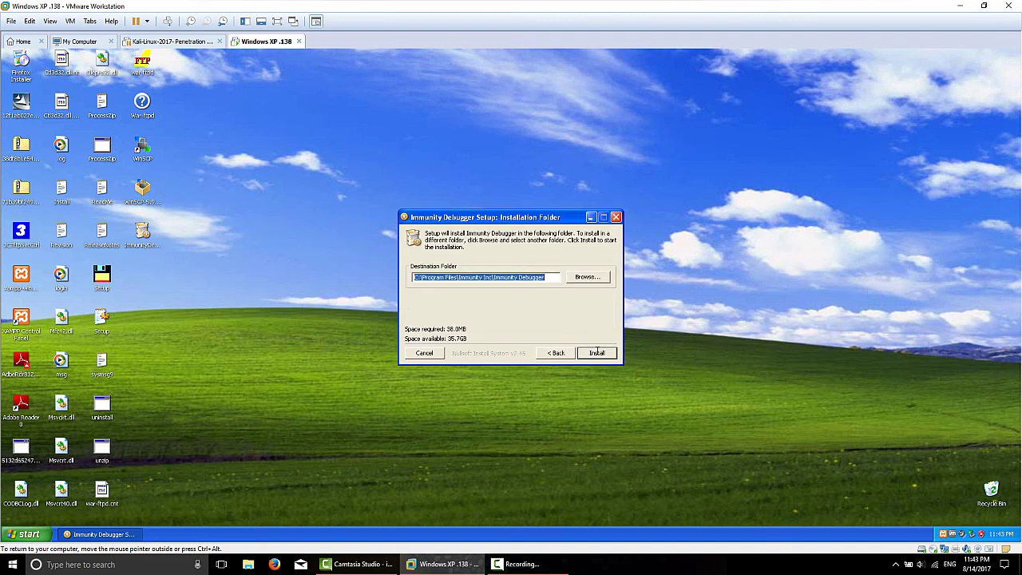
click(595, 353)
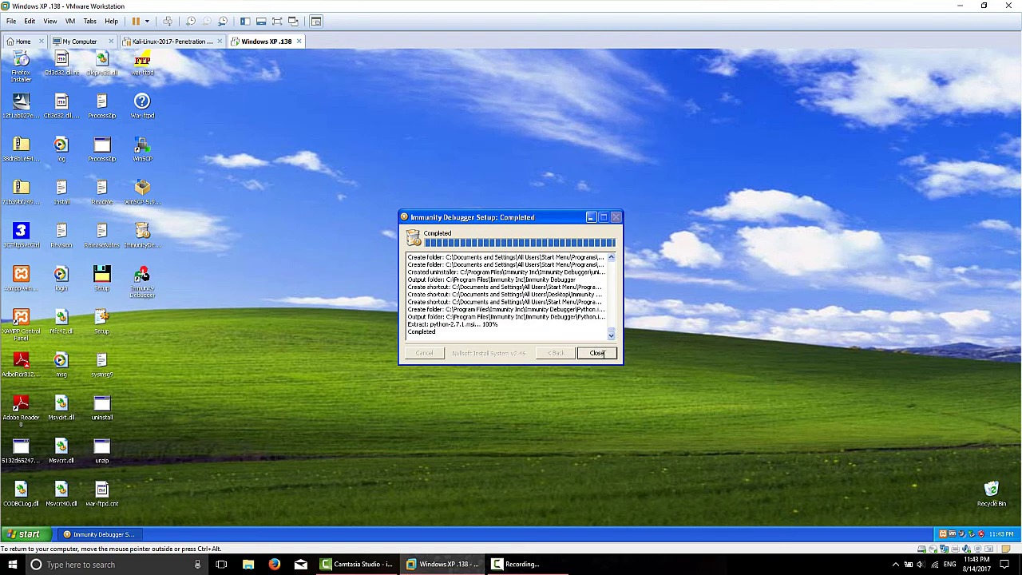
click(600, 354)
Step: Install Python 2.7.1 for all users into C:\Python27 with all default features
click(512, 321)
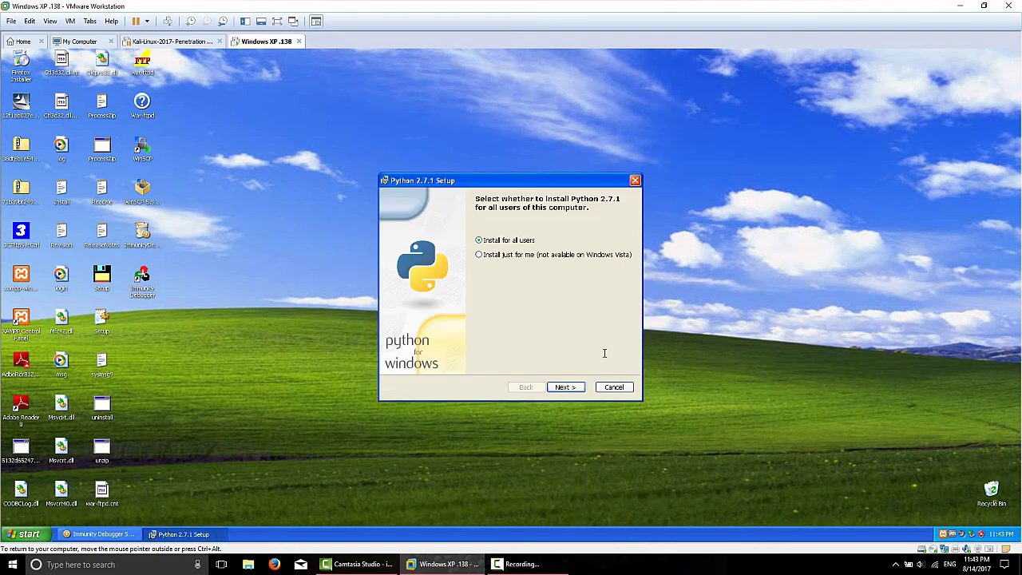
click(581, 388)
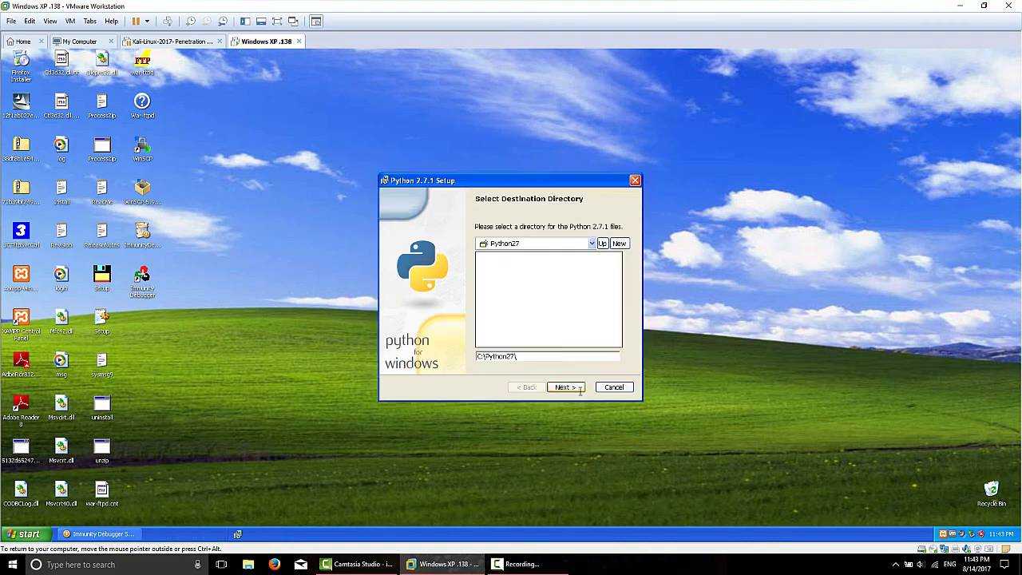
click(575, 387)
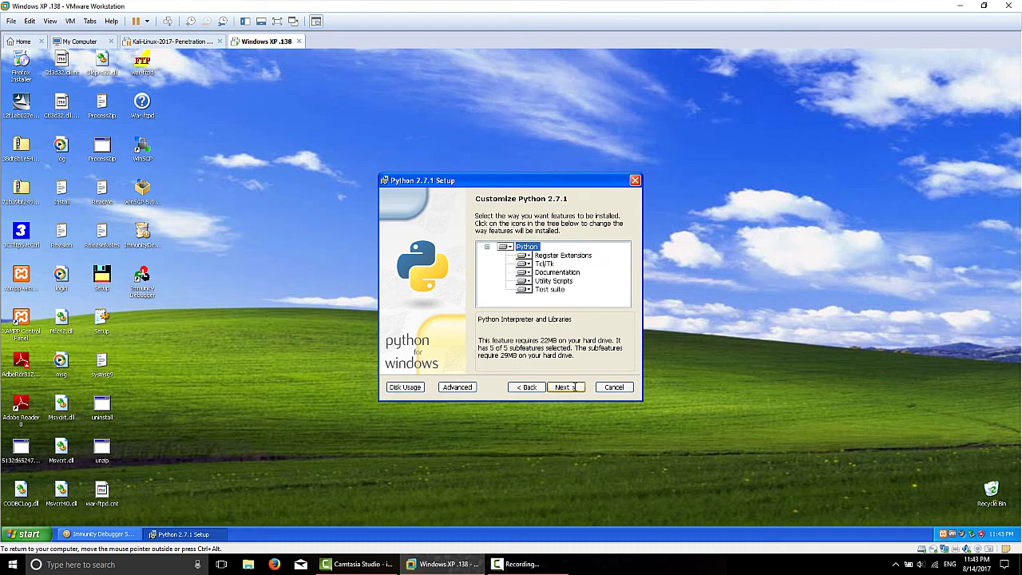
click(574, 387)
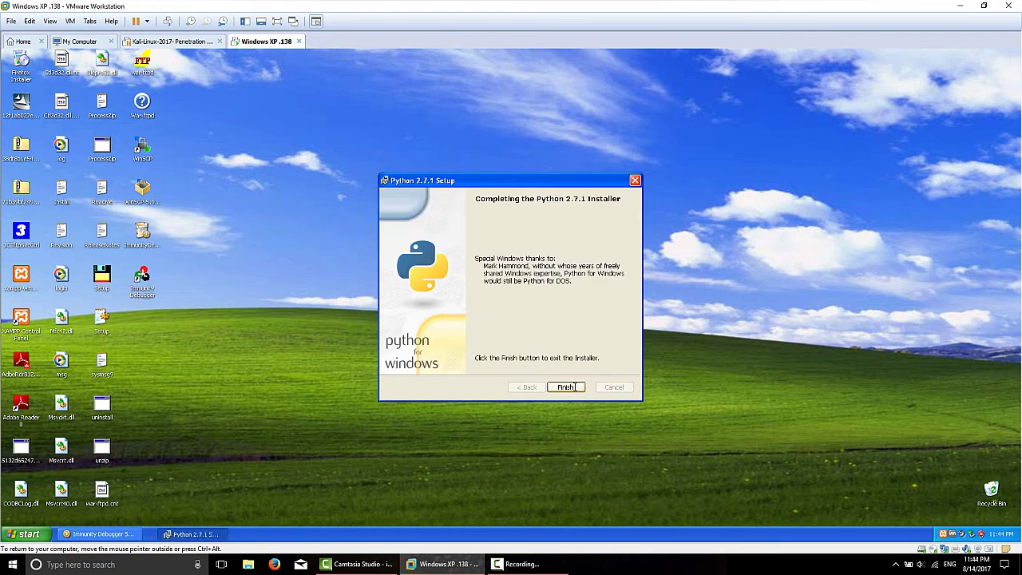
click(566, 386)
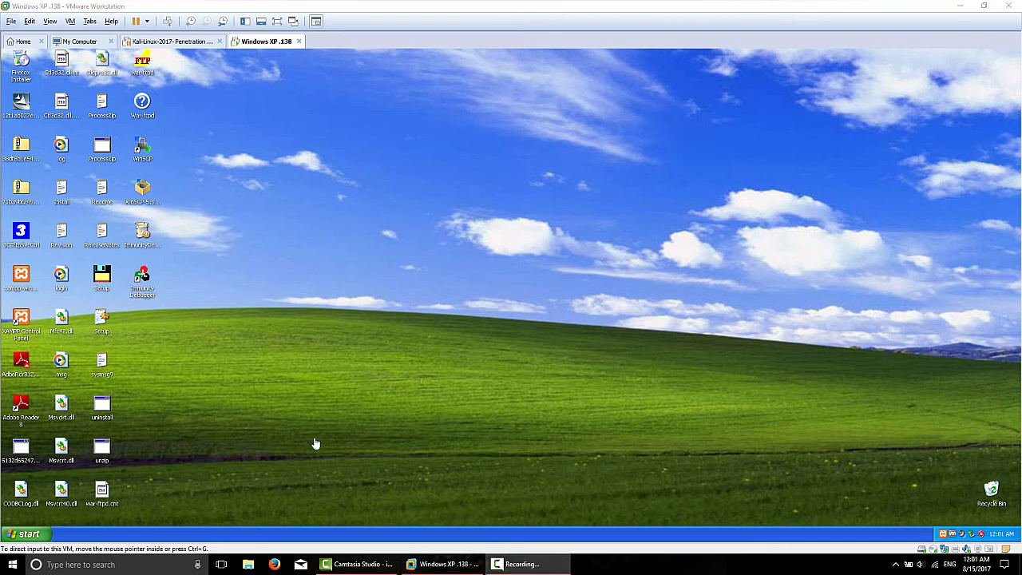
click(32, 534)
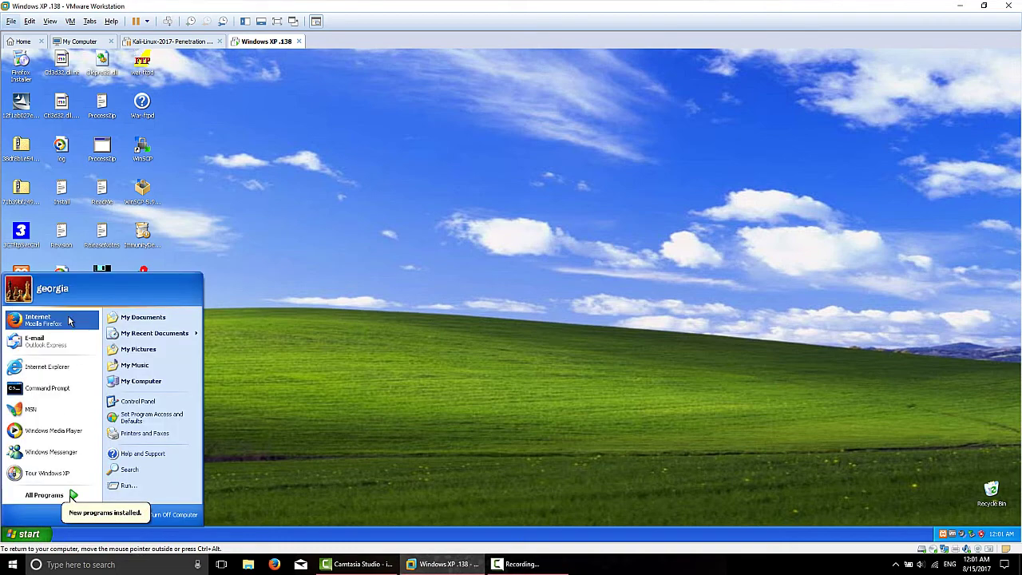
Step: Launch Firefox from the Start menu and load github.com/corelan/mona
click(37, 319)
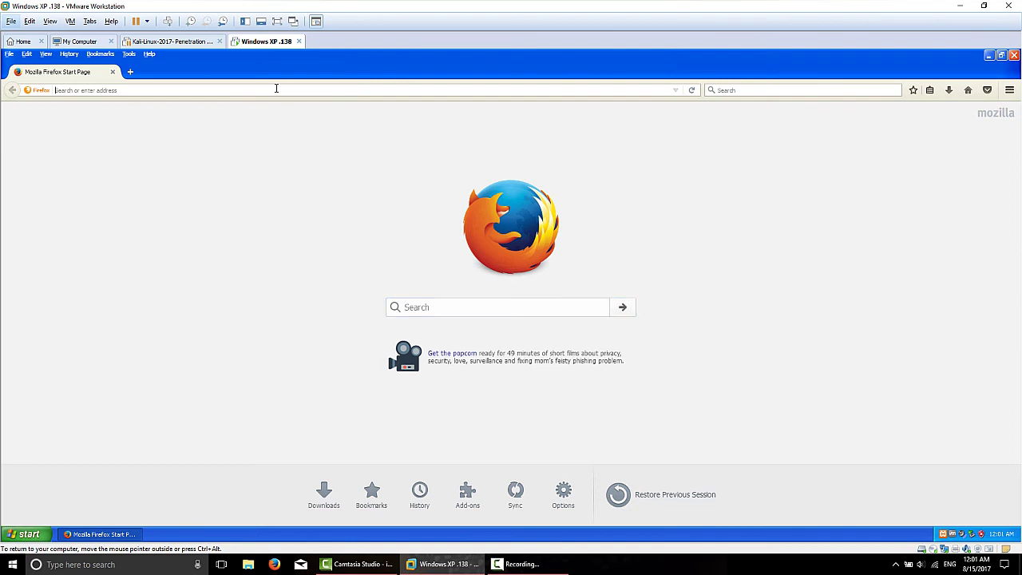
click(276, 88)
text(github)
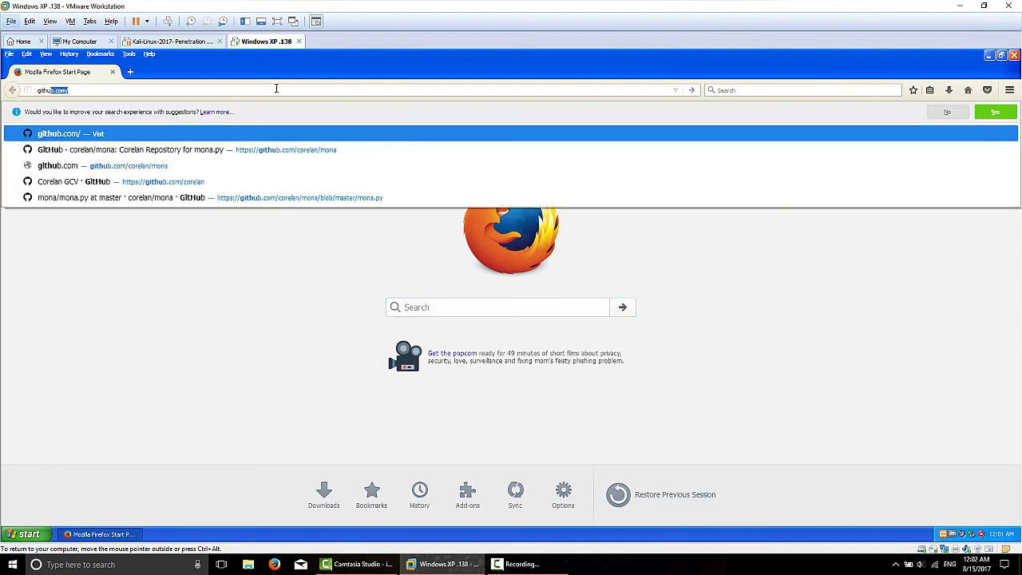
text(.com/core)
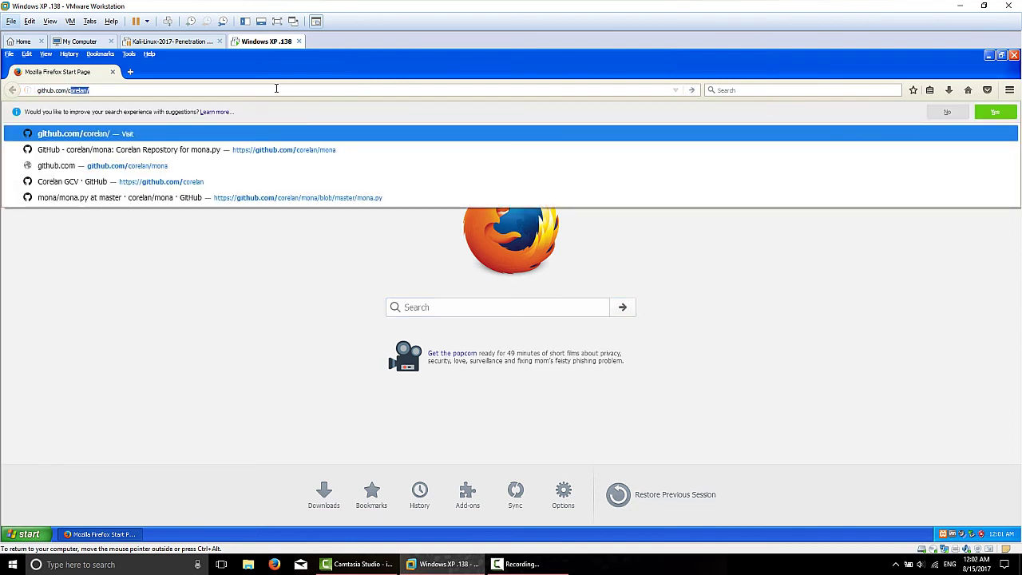
text(lan/mo)
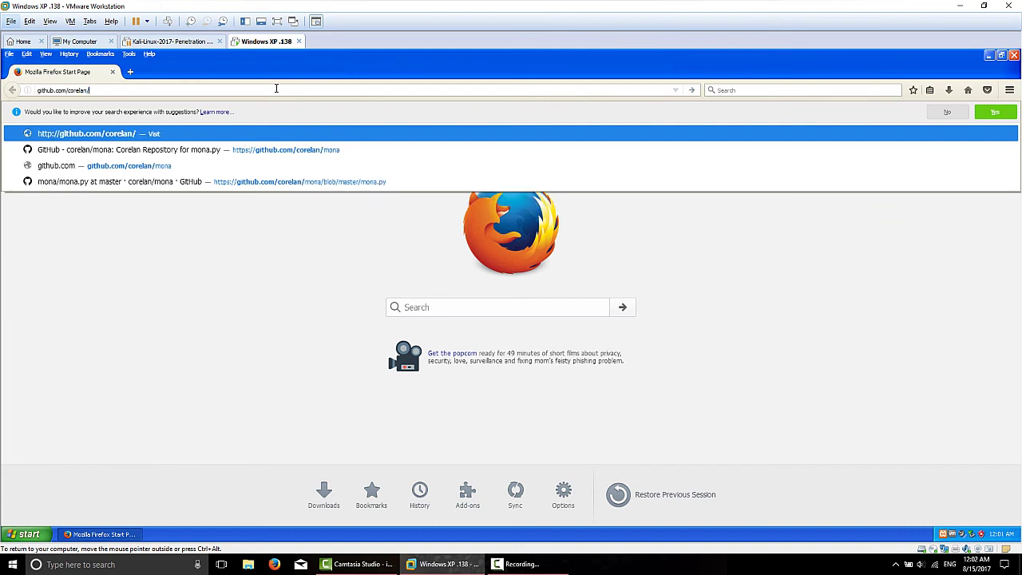
text(na)
key(Return)
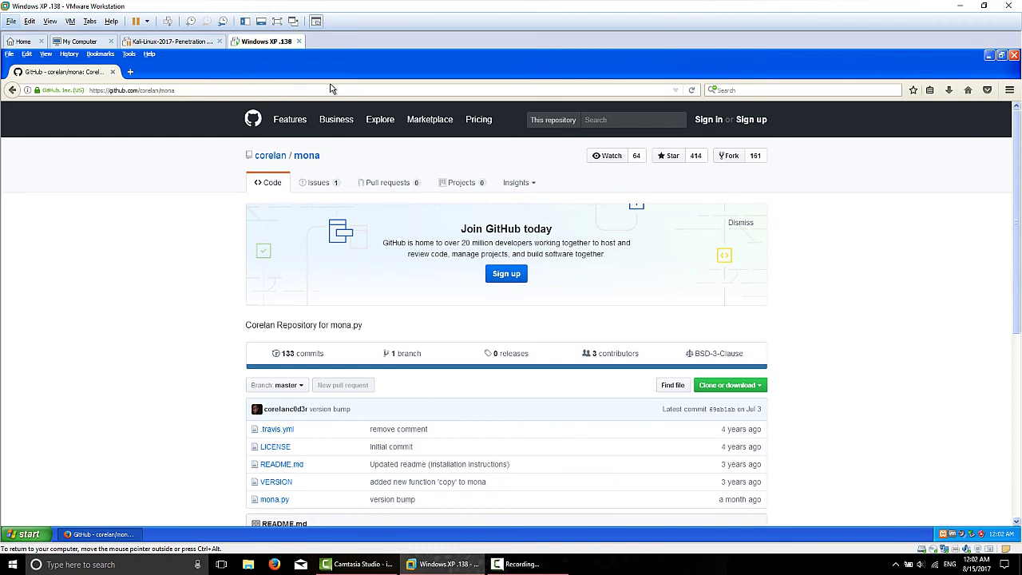
Step: Check the Firefox version in the Help menu's About window, then close it
click(149, 54)
click(177, 144)
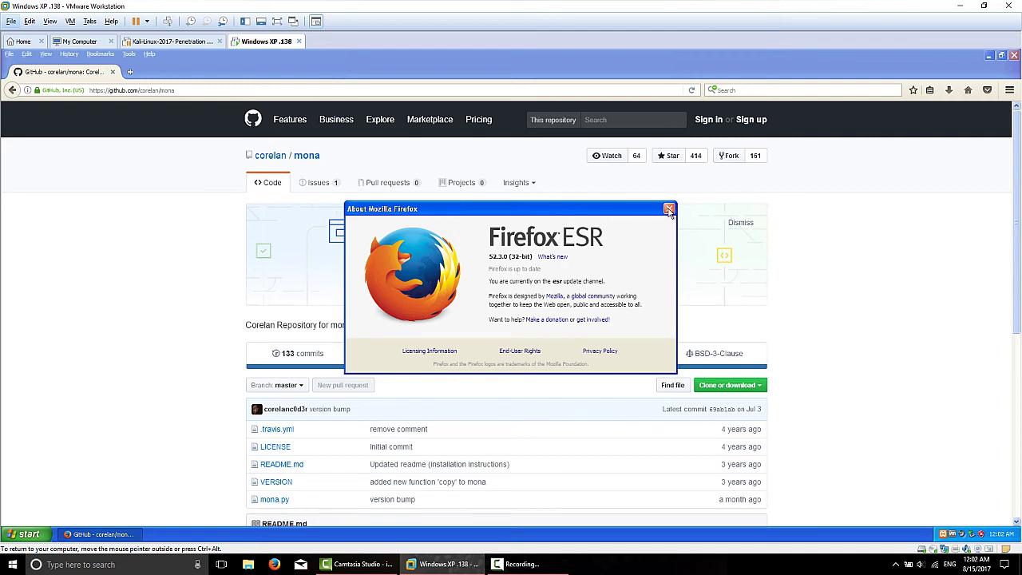
click(669, 209)
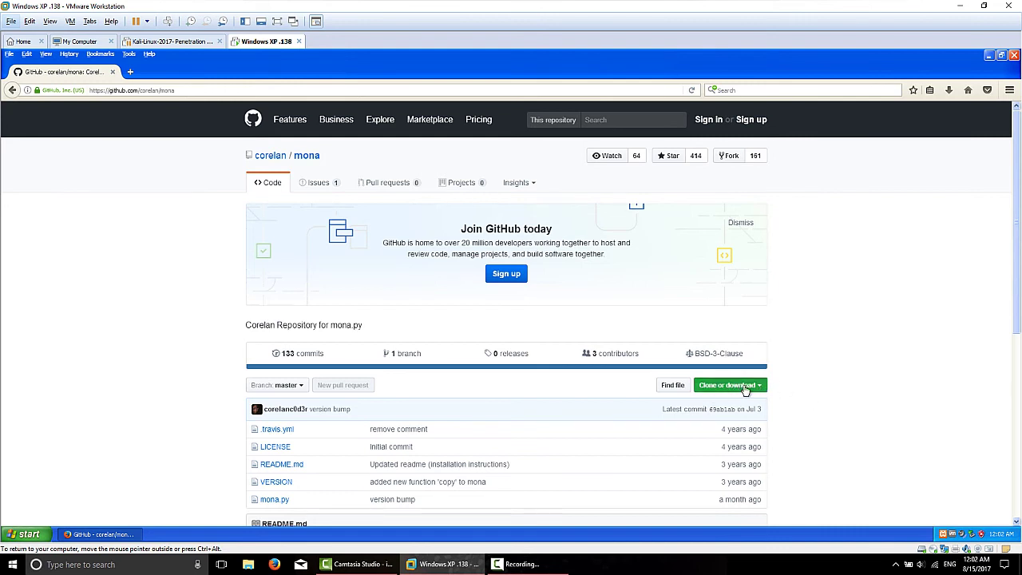
Step: Download the mona repository as mona-master.zip to the Desktop and close Firefox
click(745, 387)
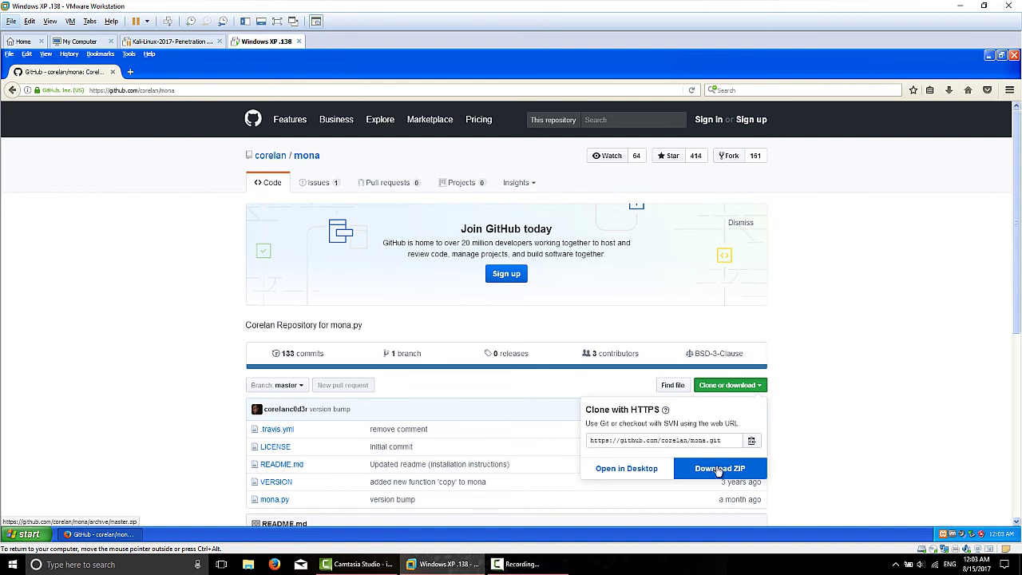
click(716, 473)
click(719, 471)
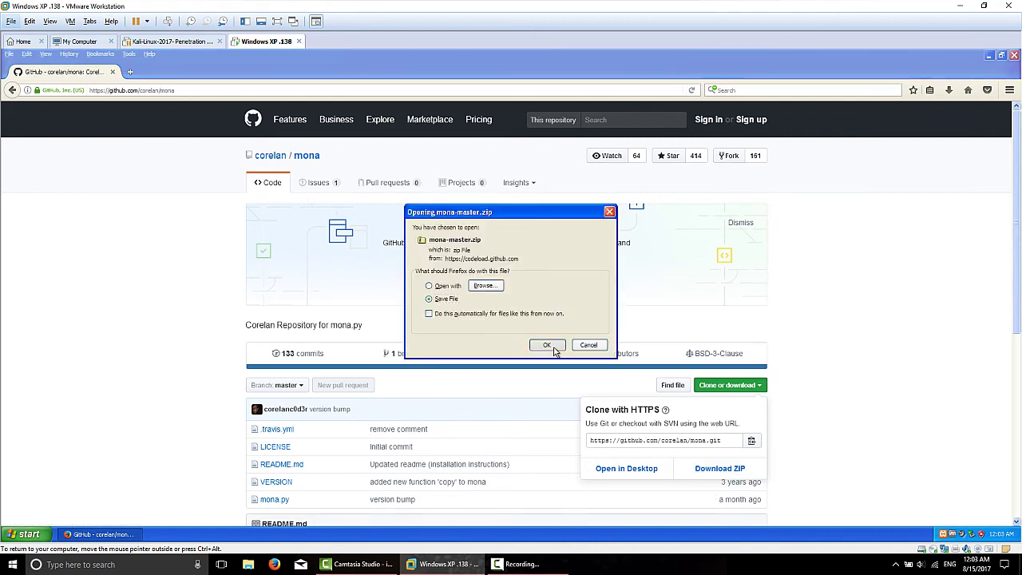
click(550, 347)
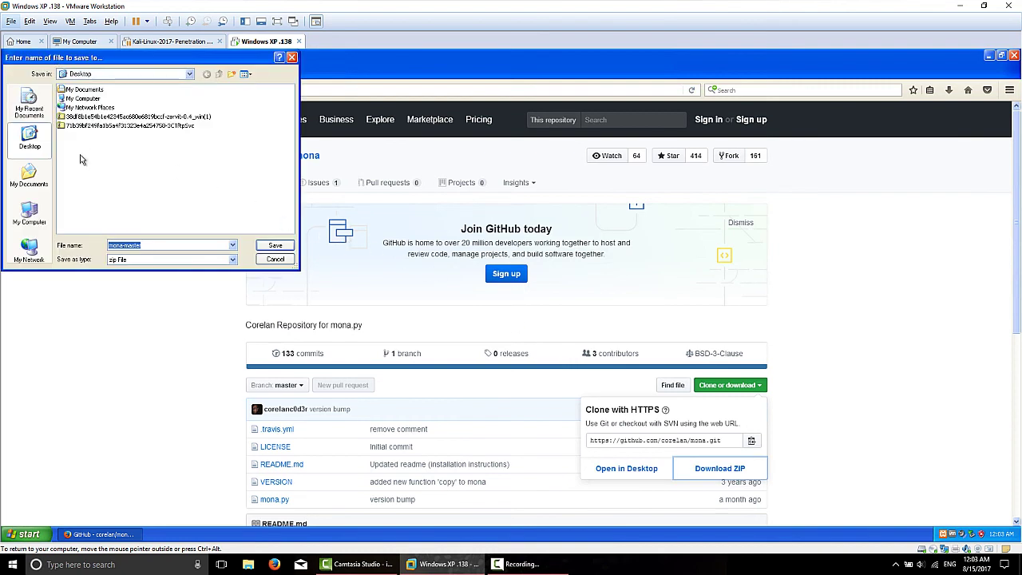
click(276, 246)
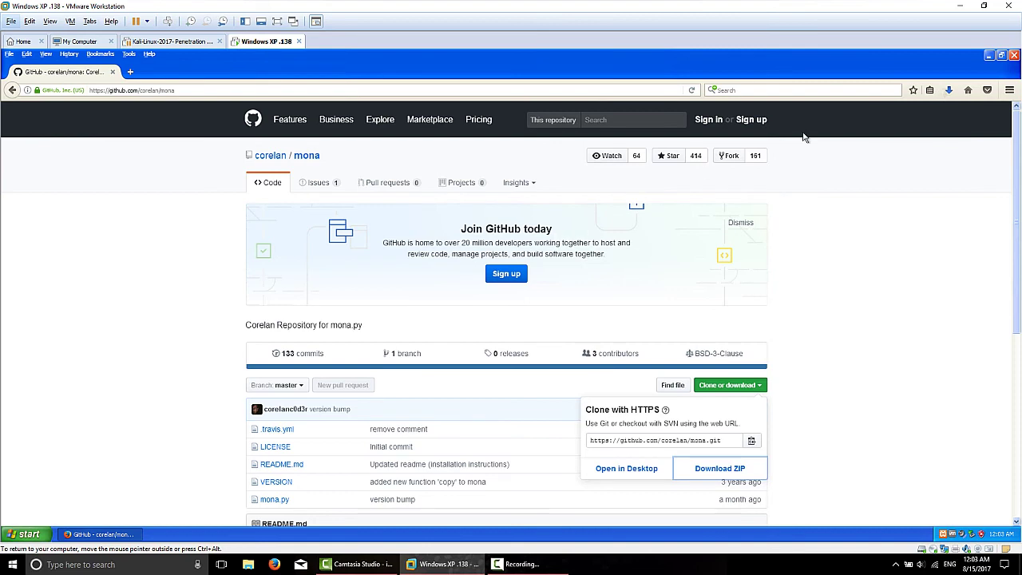
click(1013, 56)
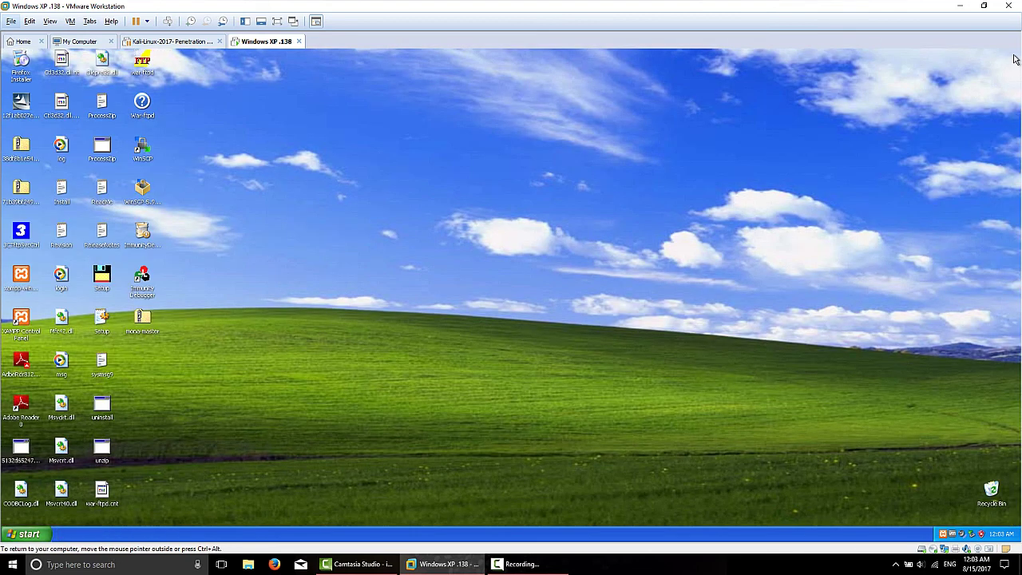
Step: Open mona-master.zip, enter its mona-master folder and copy the mona script
double_click(142, 320)
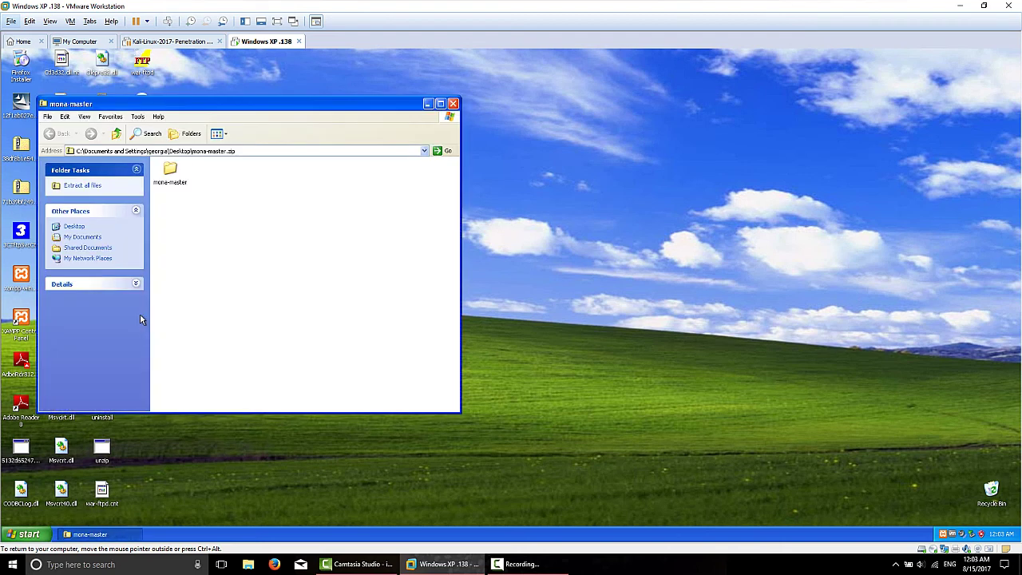
double_click(168, 174)
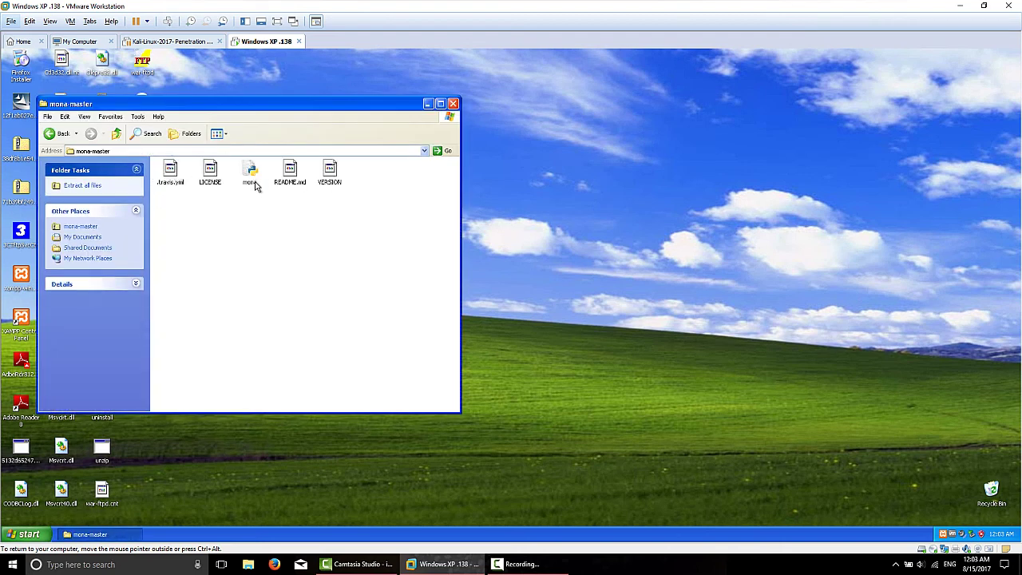
click(255, 180)
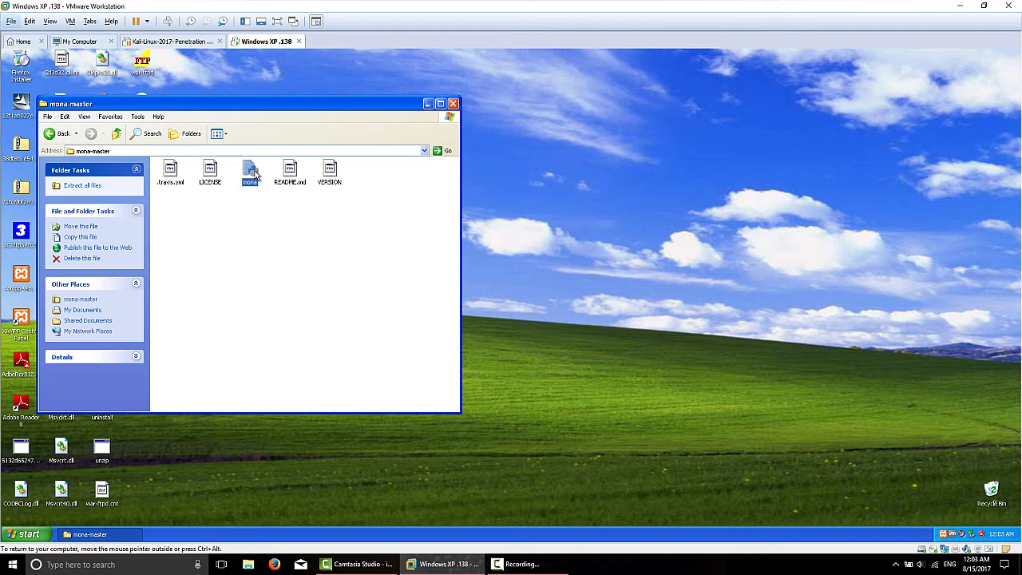
right_click(254, 175)
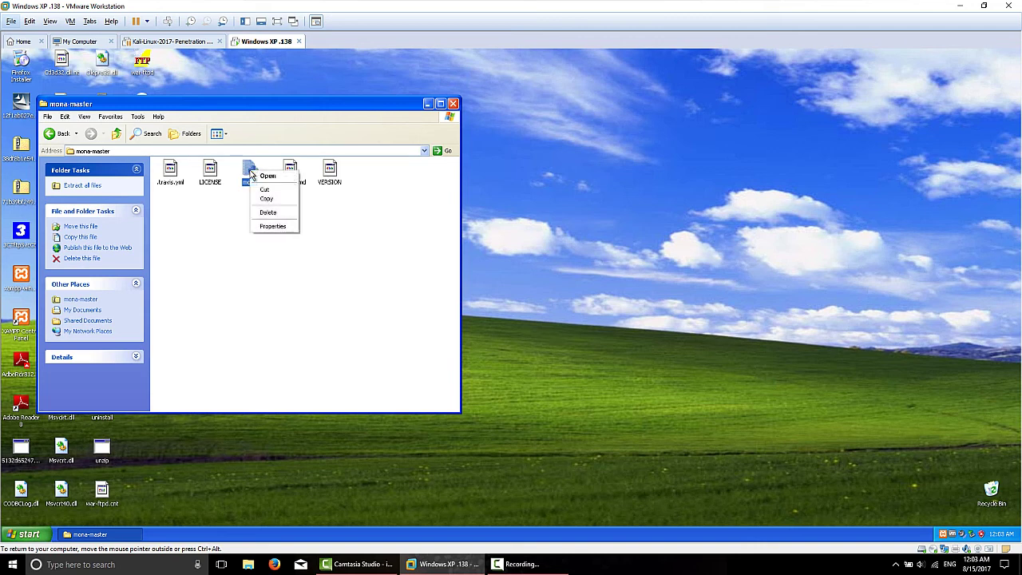
click(264, 193)
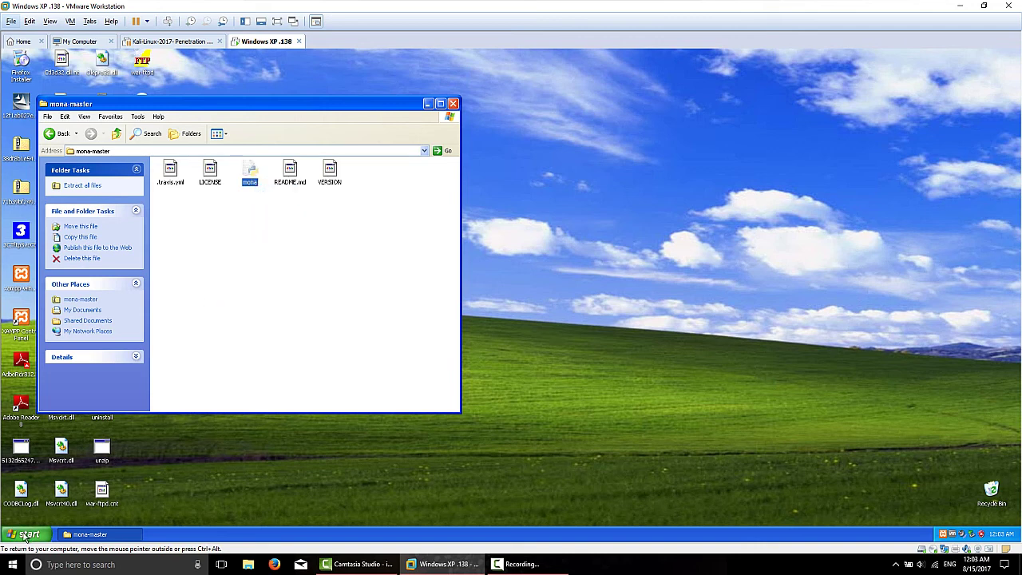
click(33, 530)
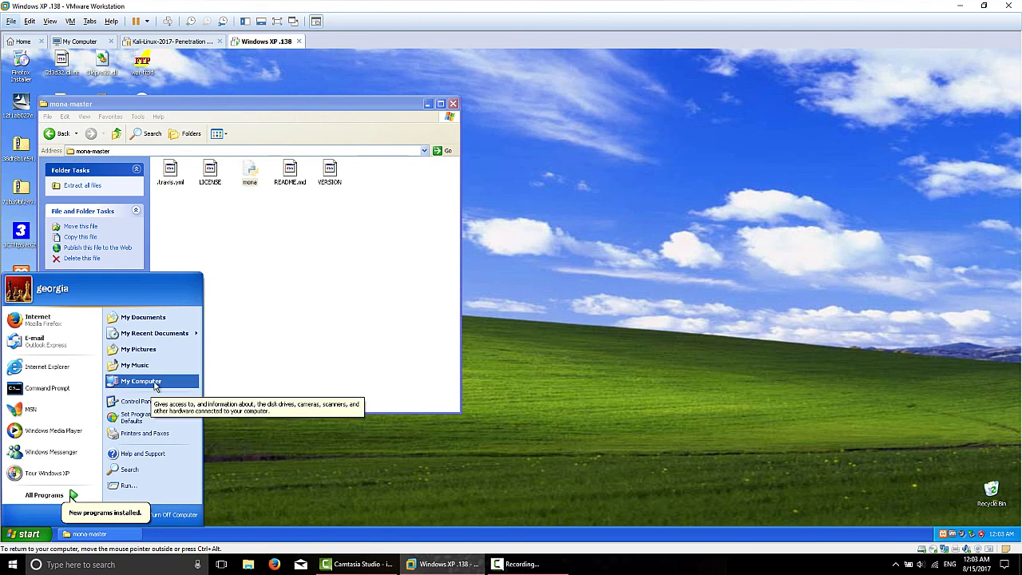
Step: Browse from My Computer through C:\Program Files\Immunity Inc into the Immunity Debugger folder
click(154, 384)
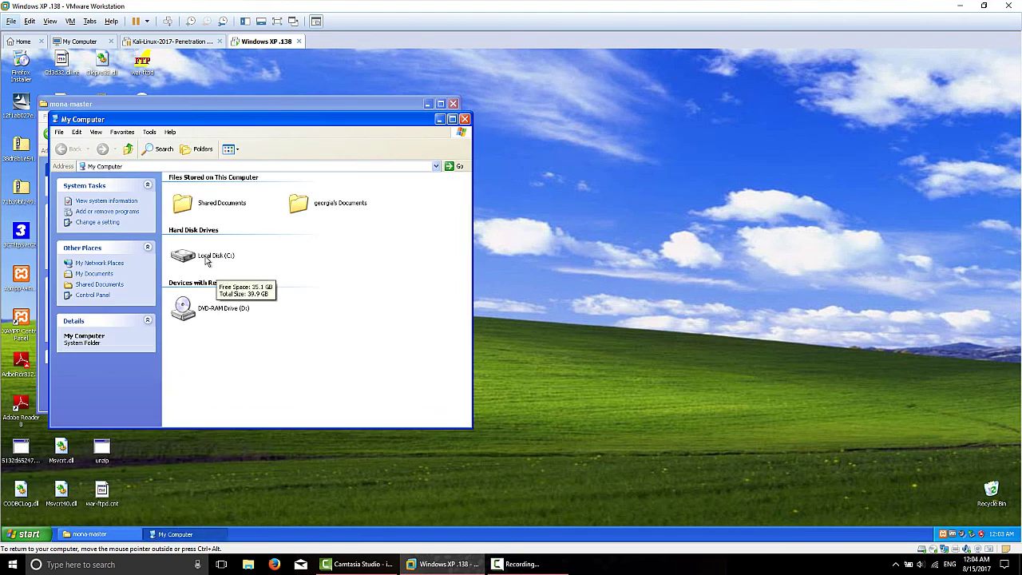
double_click(206, 258)
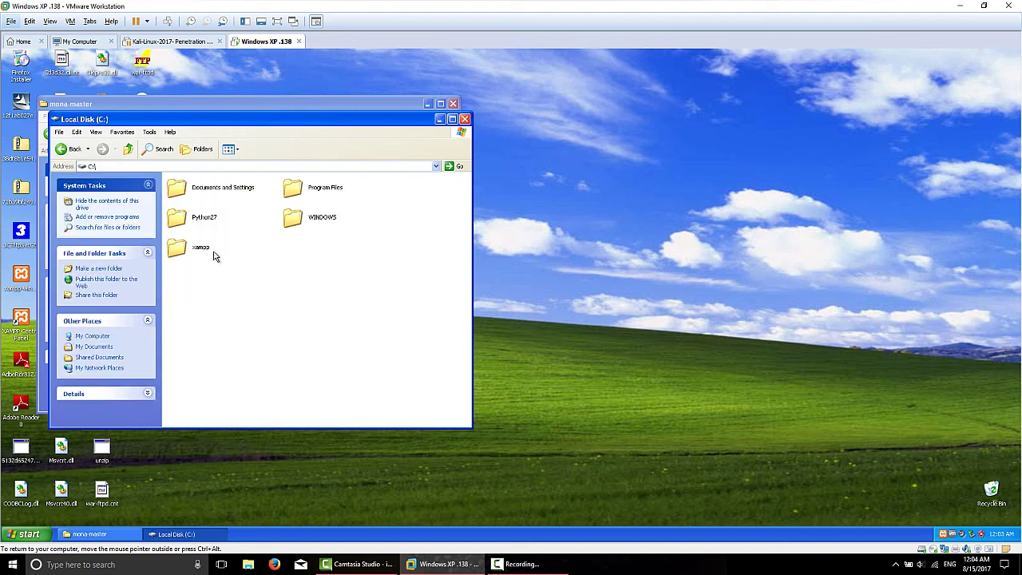
double_click(302, 192)
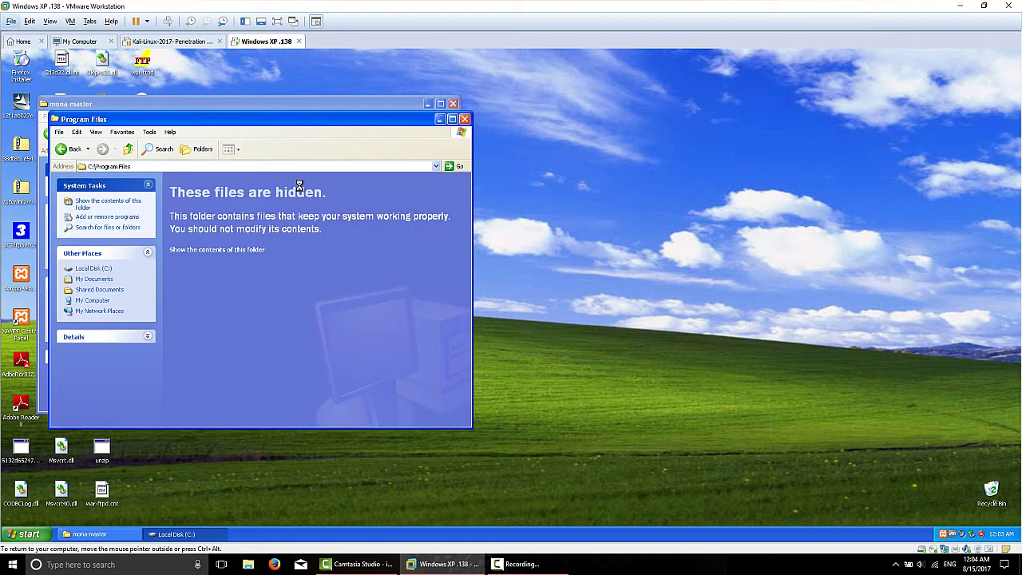
click(205, 250)
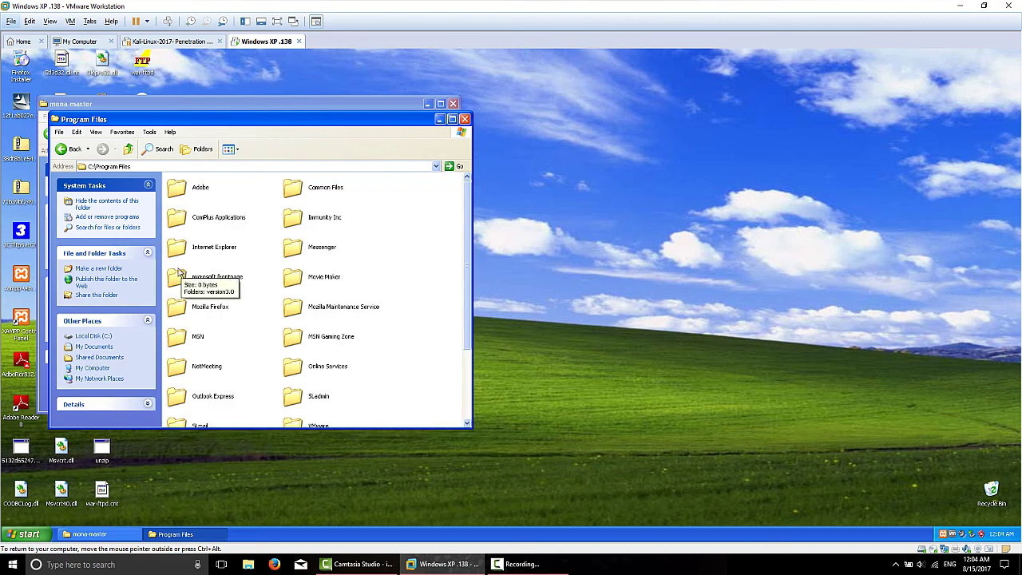
double_click(293, 221)
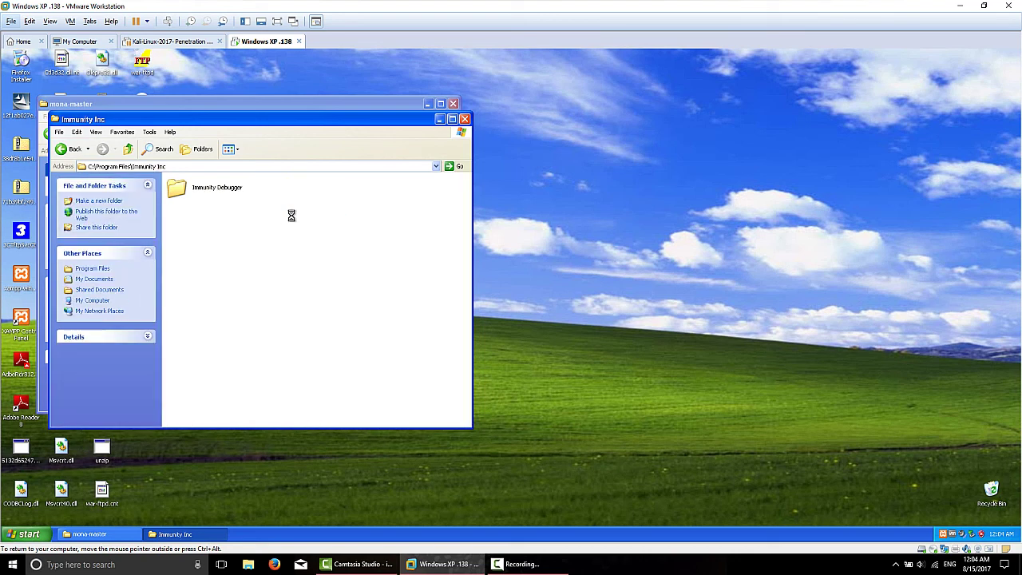
double_click(177, 190)
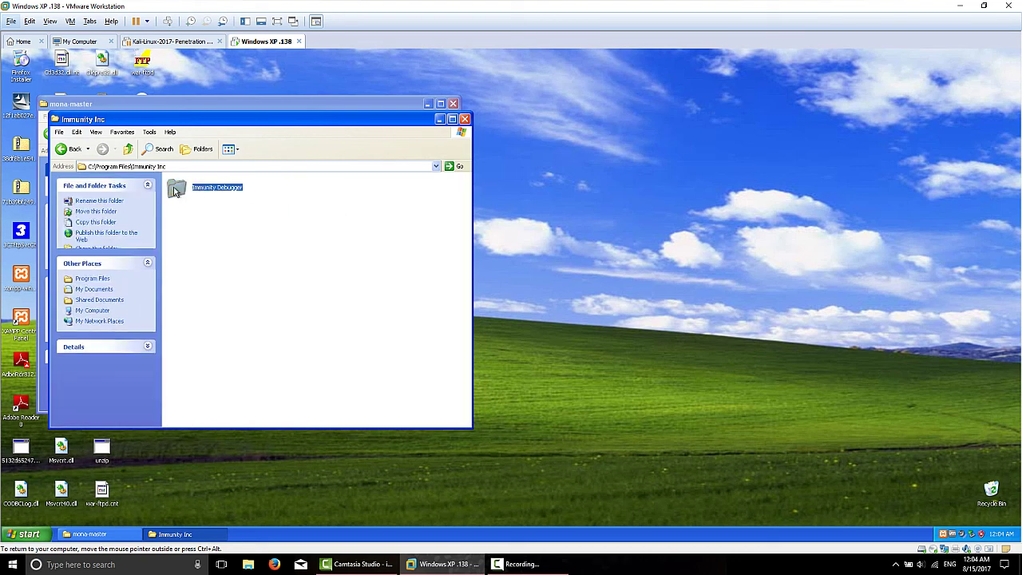
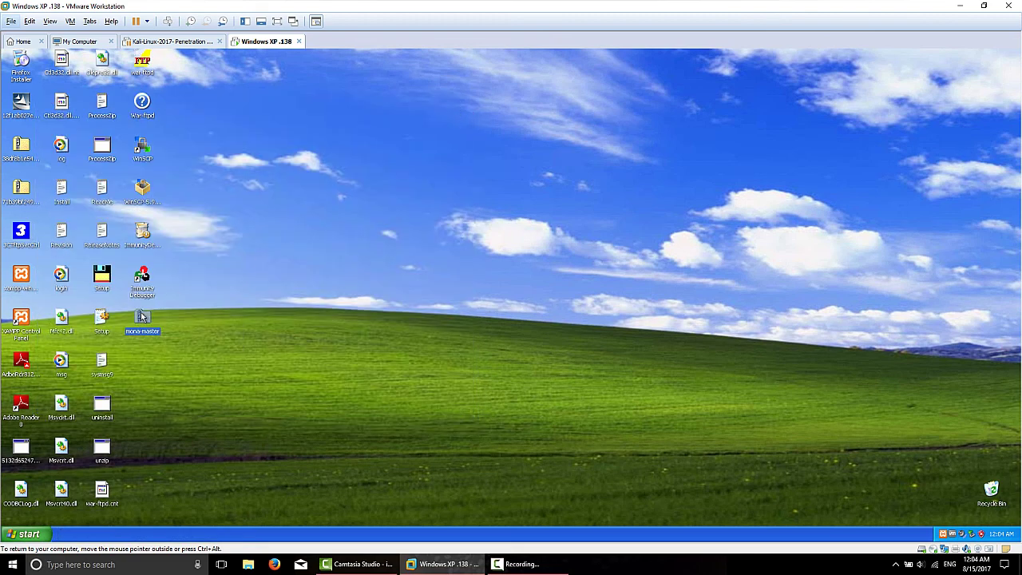
Step: Delete the leftover mona-master item from the XP desktop to the Recycle Bin
key(Delete)
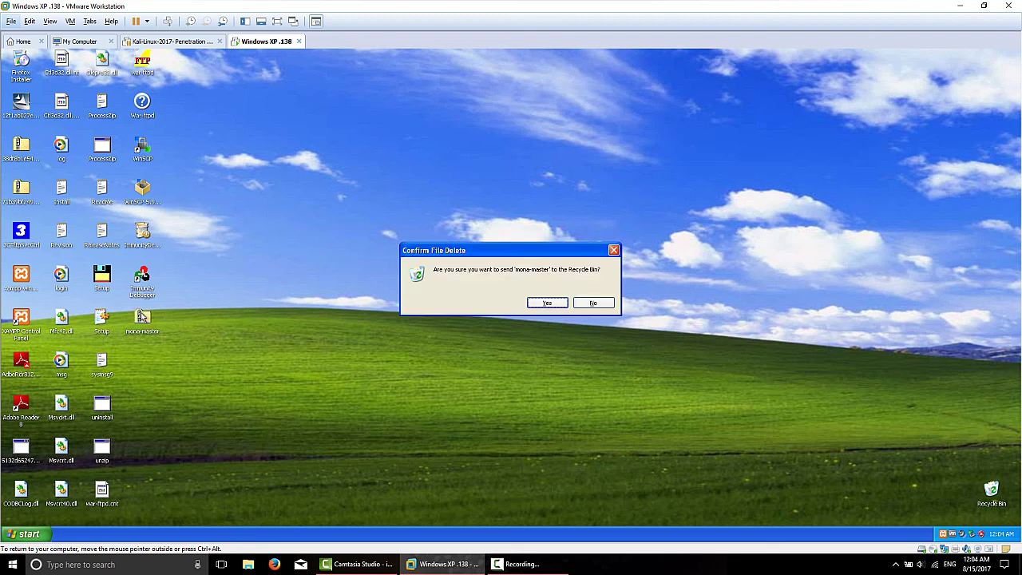
click(549, 303)
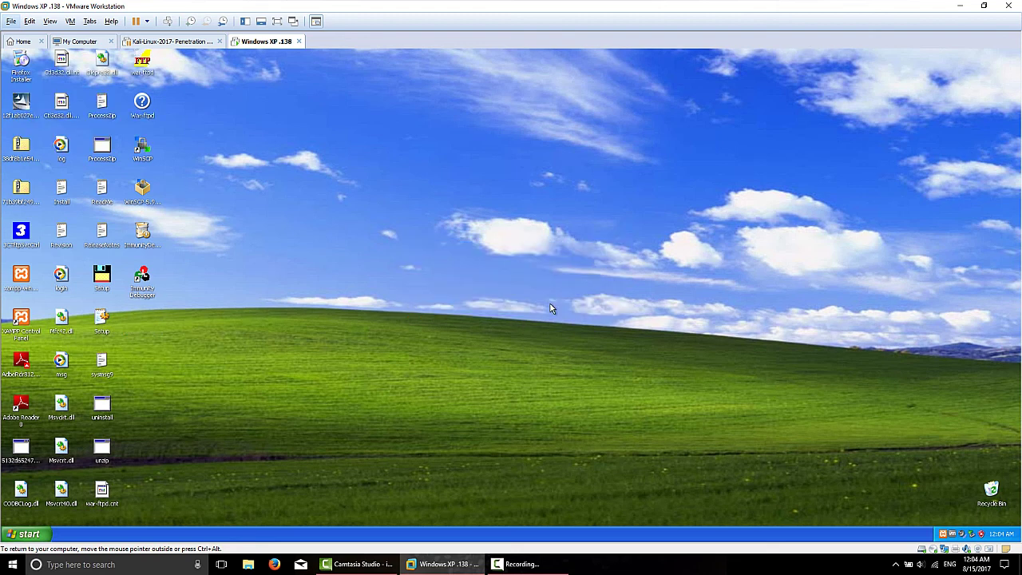
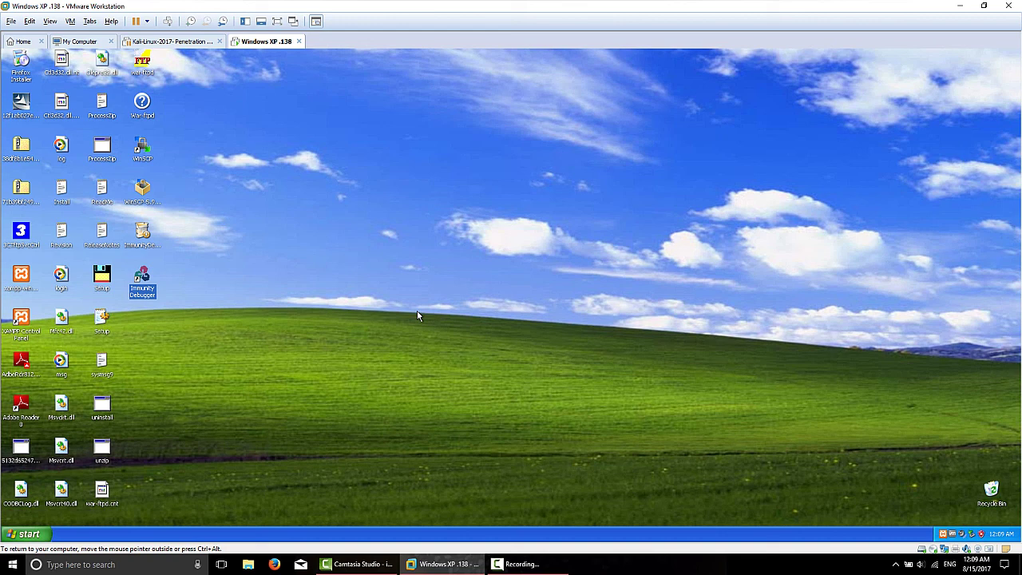
Step: Open the Take Snapshot dialog for the Windows XP .138 virtual machine from its tab menu
right_click(257, 45)
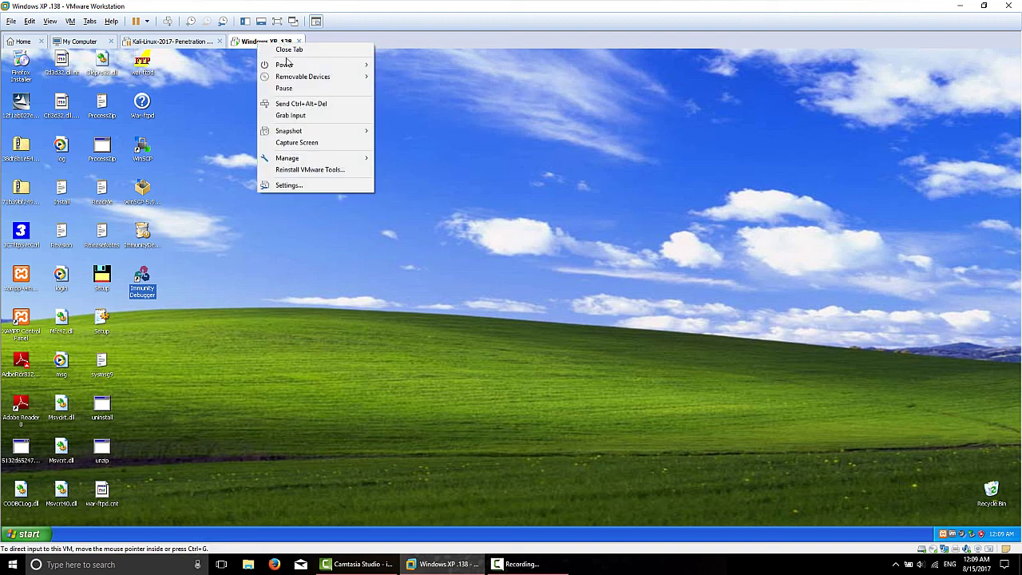
mouse_move(332, 130)
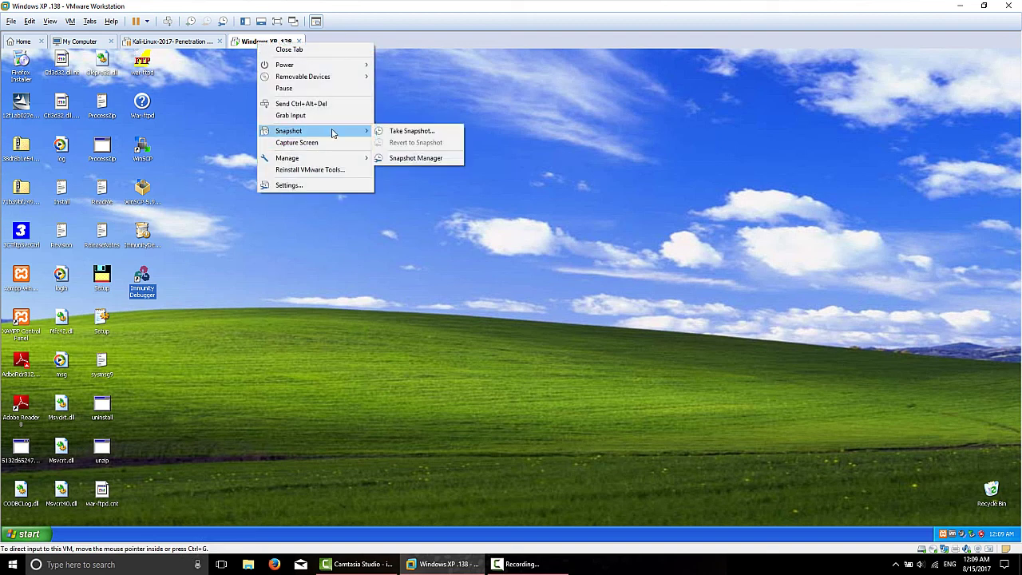
click(433, 133)
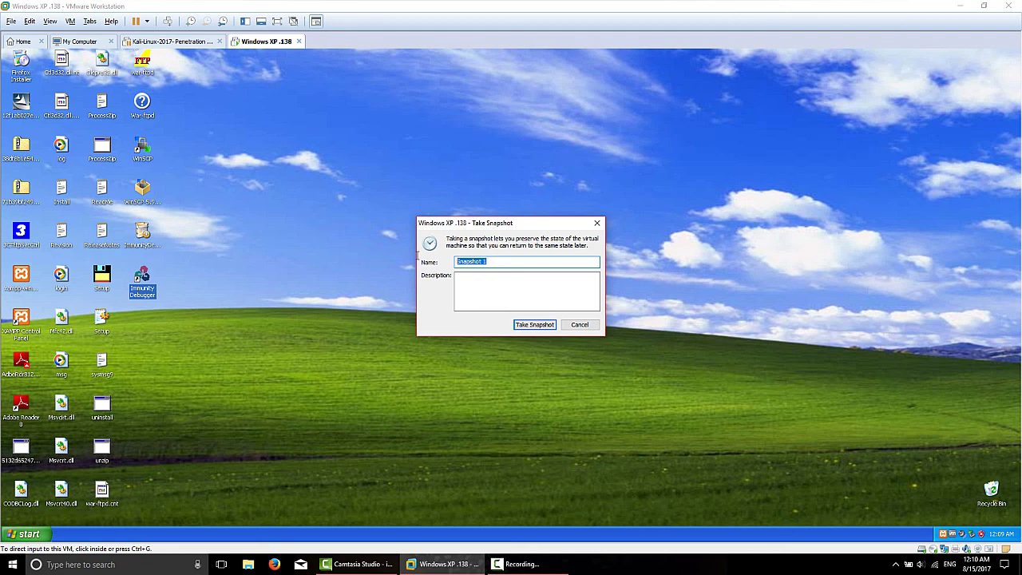
Step: Name the snapshot 'XP Configured Chapter 1' and describe it as installed apps for the pentest book series
text(XP Configured Chapter 1)
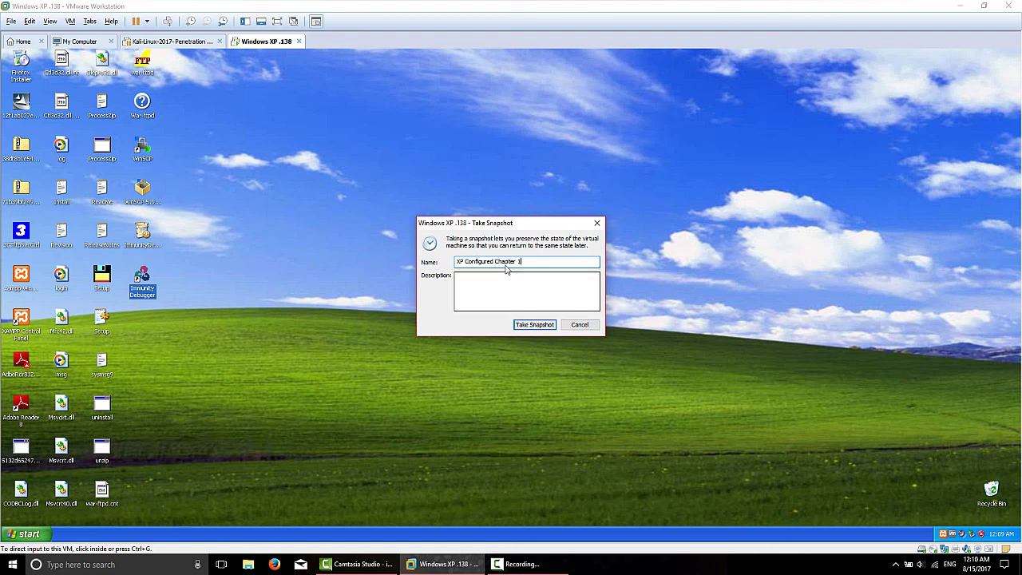
click(481, 284)
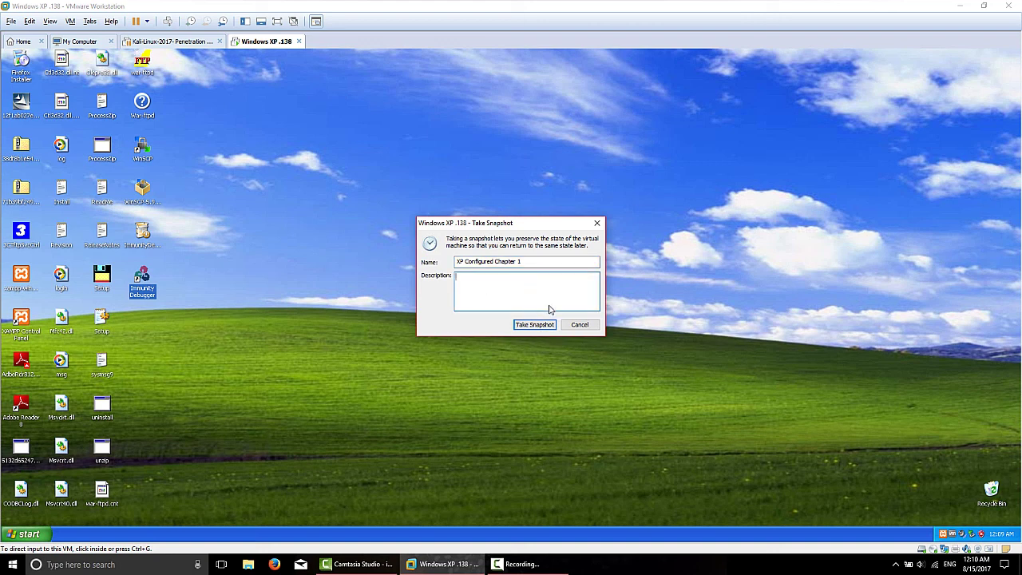
text(installed all apps for penetest book series)
Step: Correct 'penetest' to 'pentest' in the description and take the snapshot
click(521, 279)
key(BackSpace)
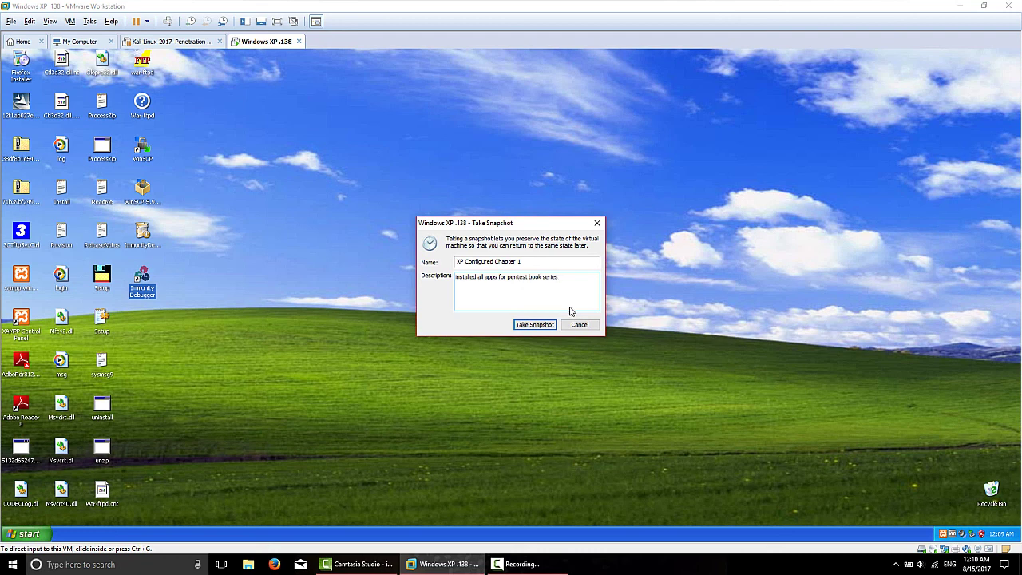
click(535, 326)
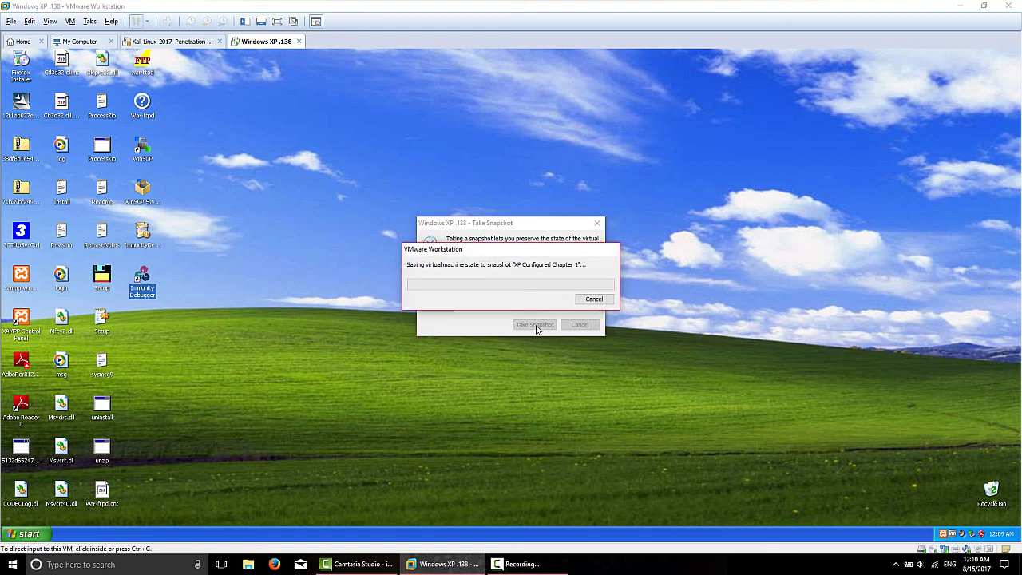
right_click(268, 42)
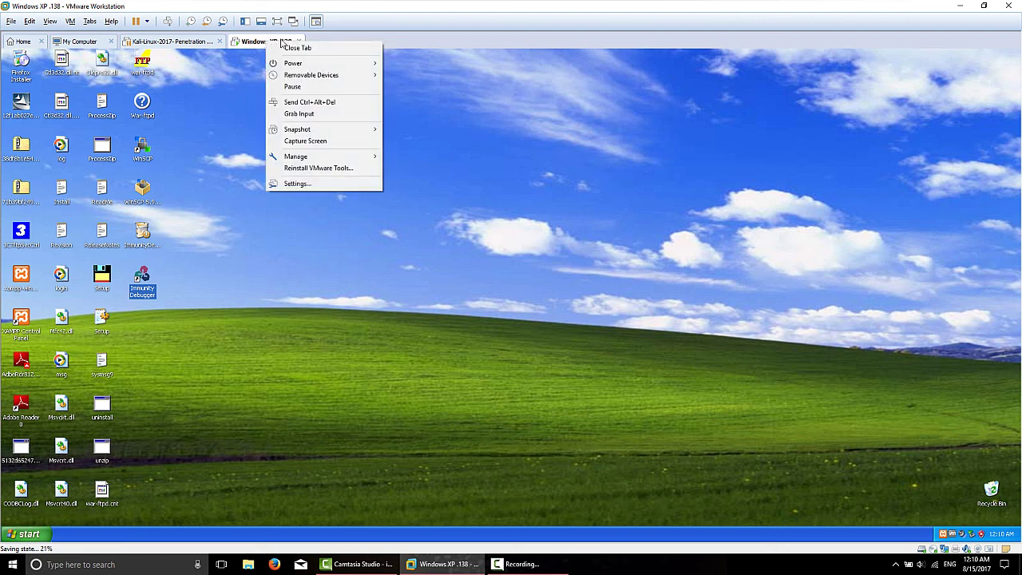
mouse_move(311, 131)
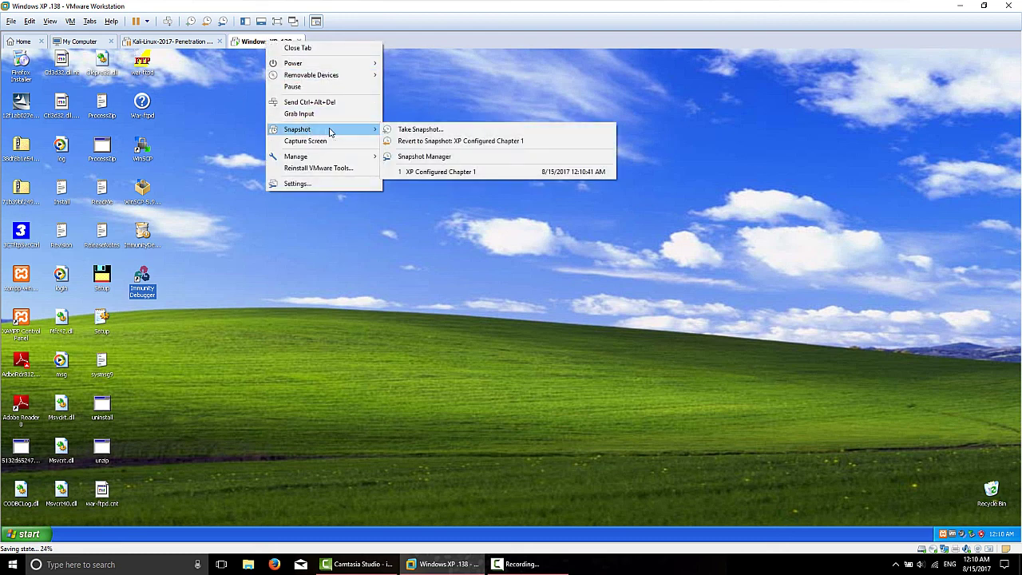
click(436, 157)
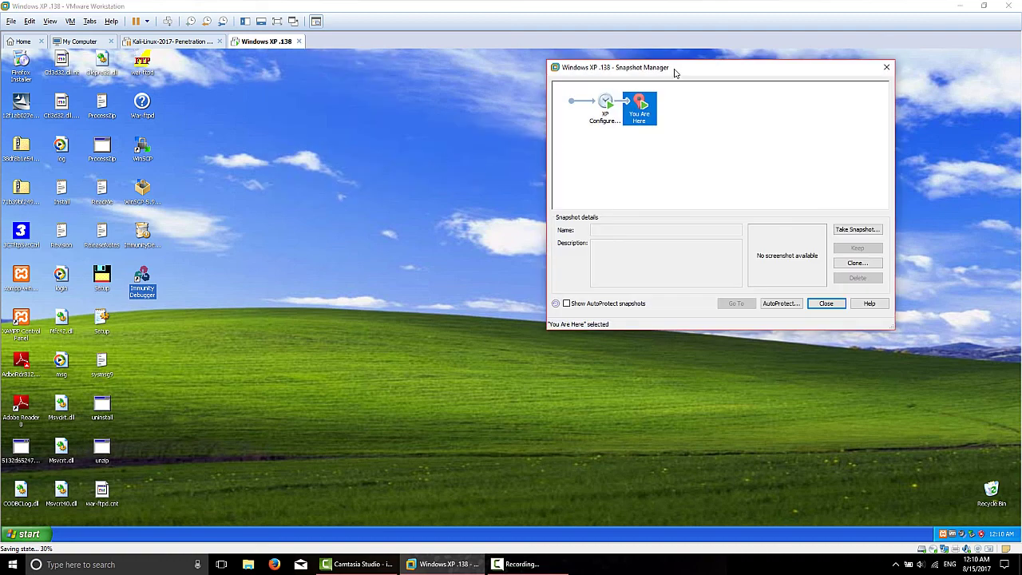
drag(674, 72, 467, 94)
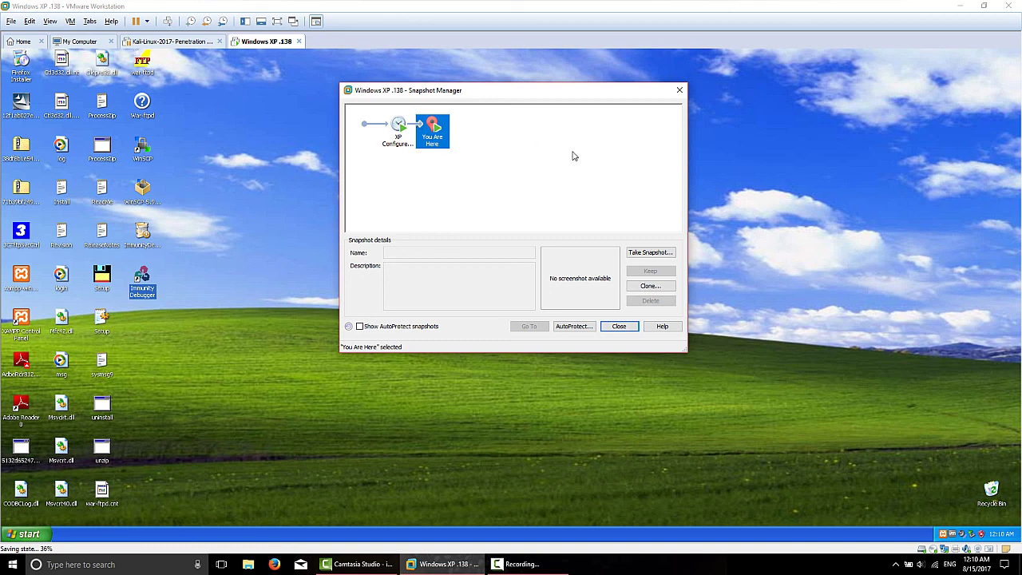
right_click(399, 132)
click(372, 174)
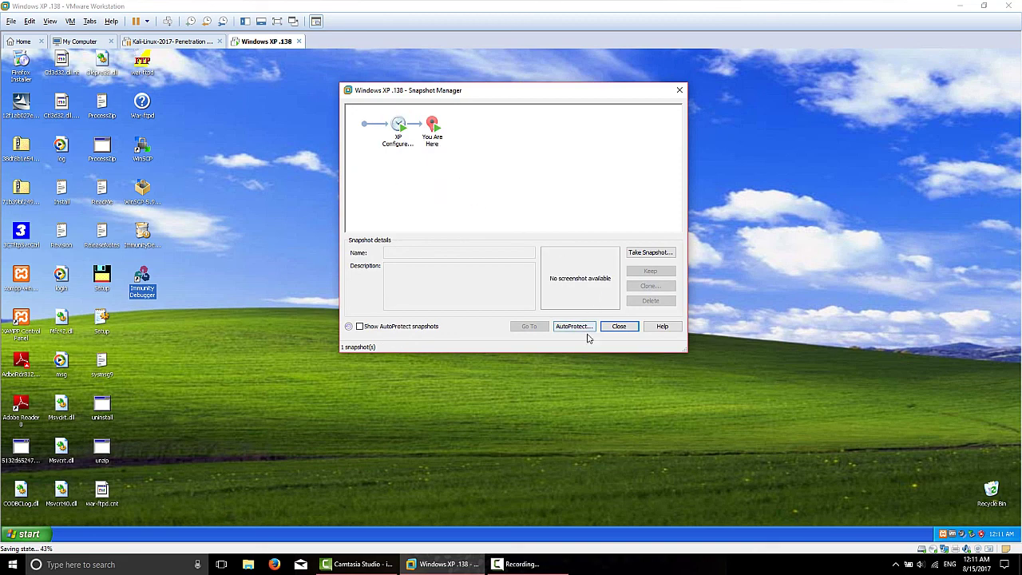
click(617, 327)
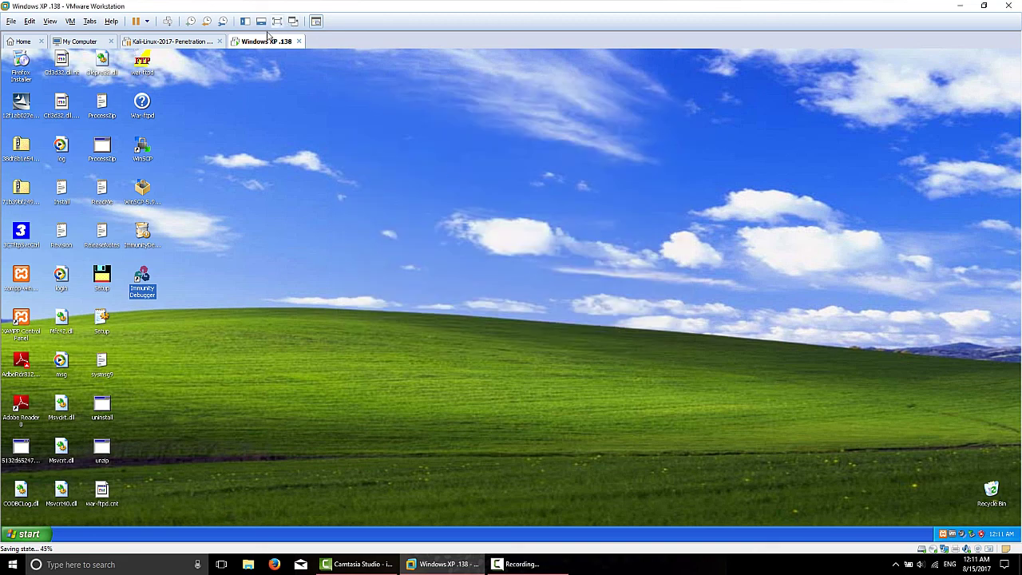
right_click(263, 43)
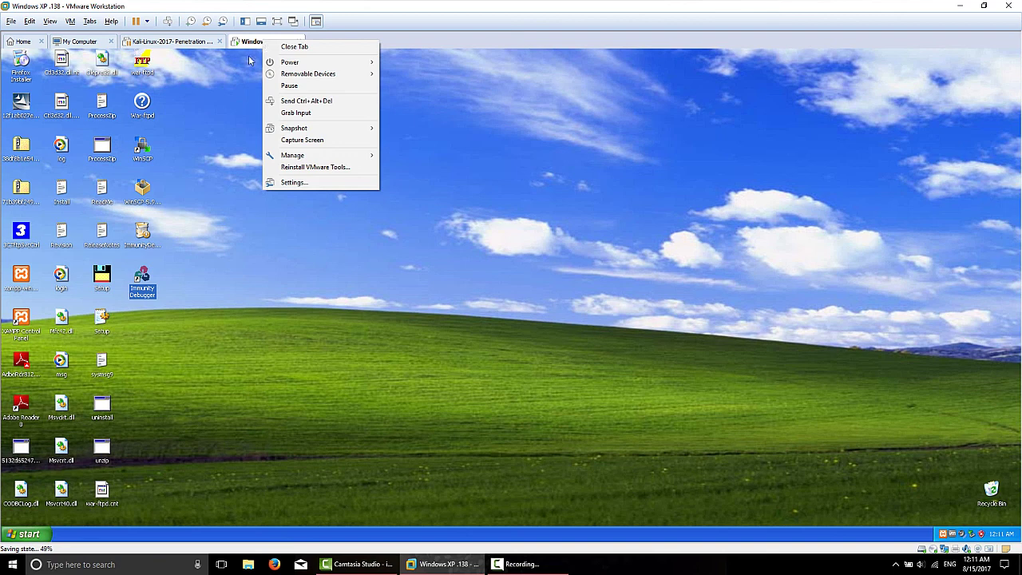
click(224, 117)
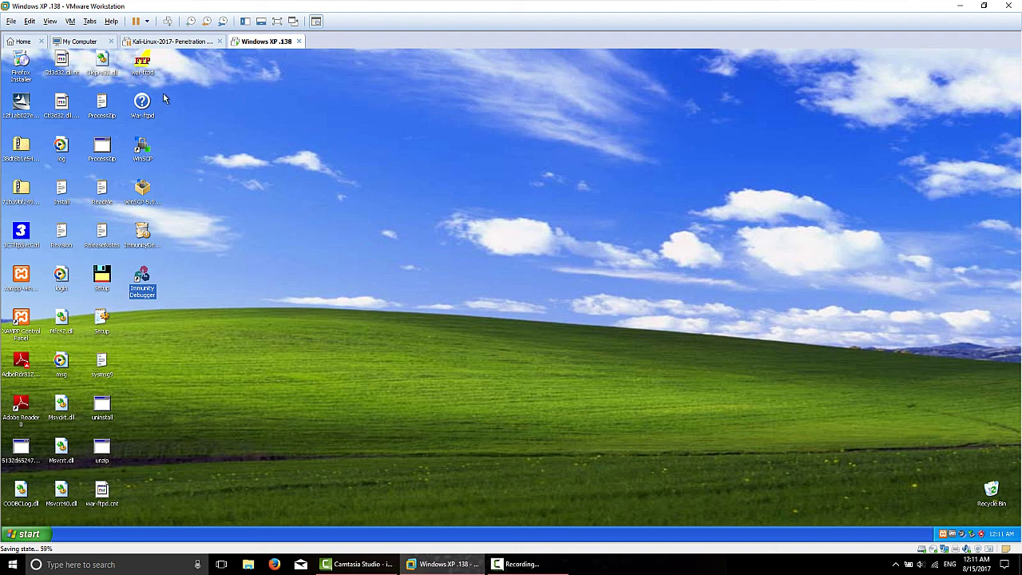
click(70, 21)
click(448, 234)
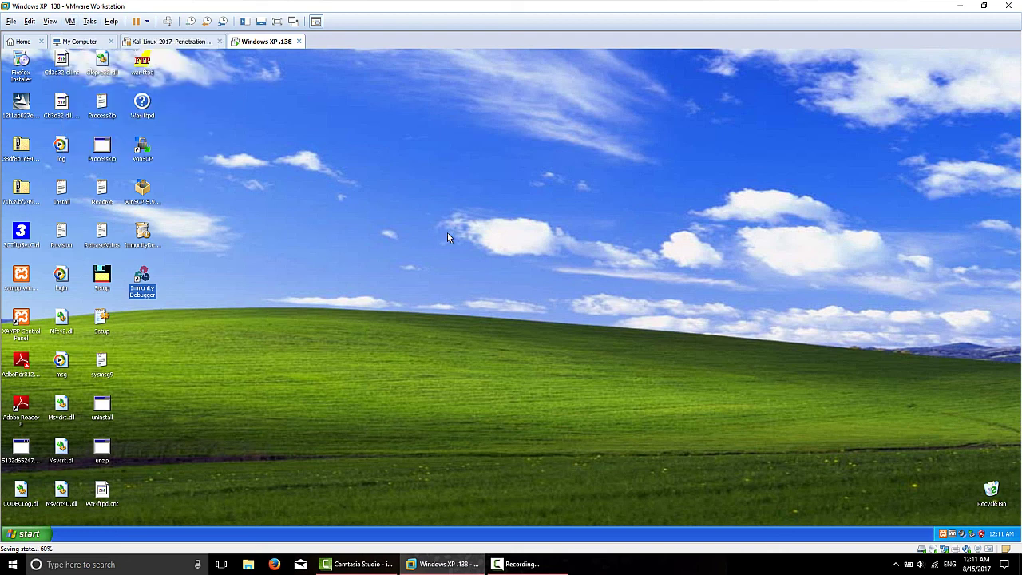